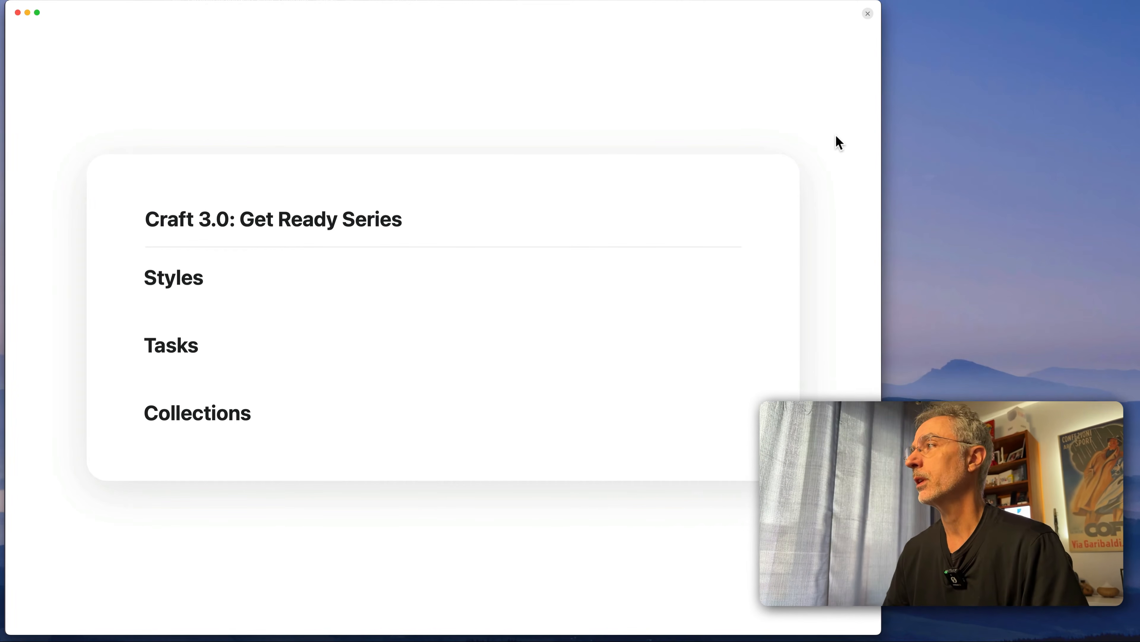
Step: Leave the full-screen presentation and open the document "Let's put some style to this document" from the Styles Demo folder
key(Escape)
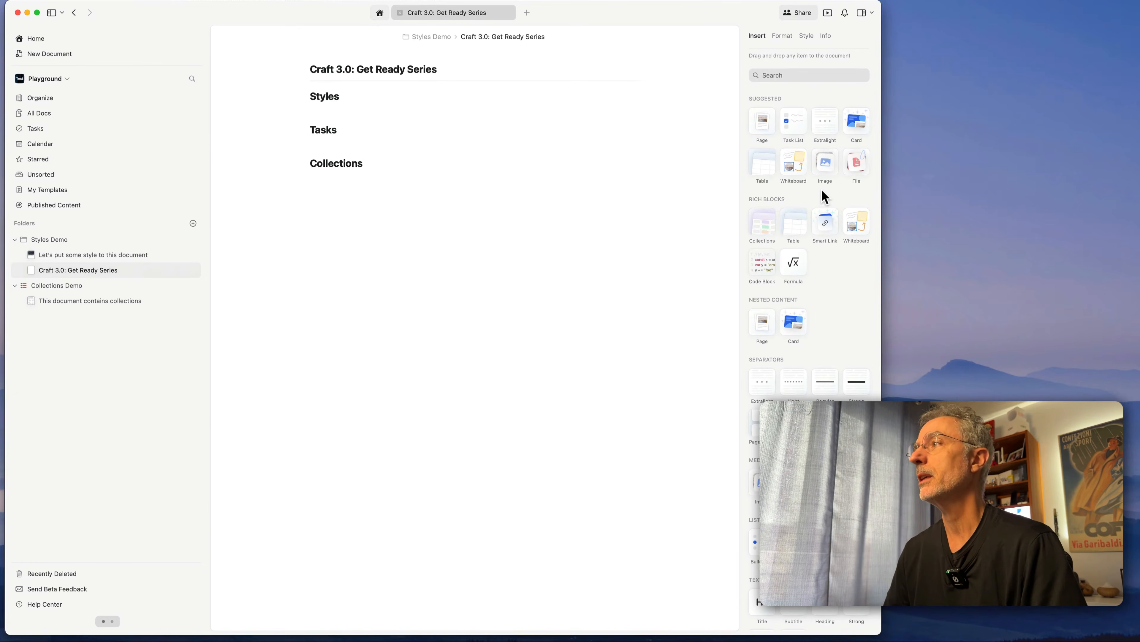
click(71, 239)
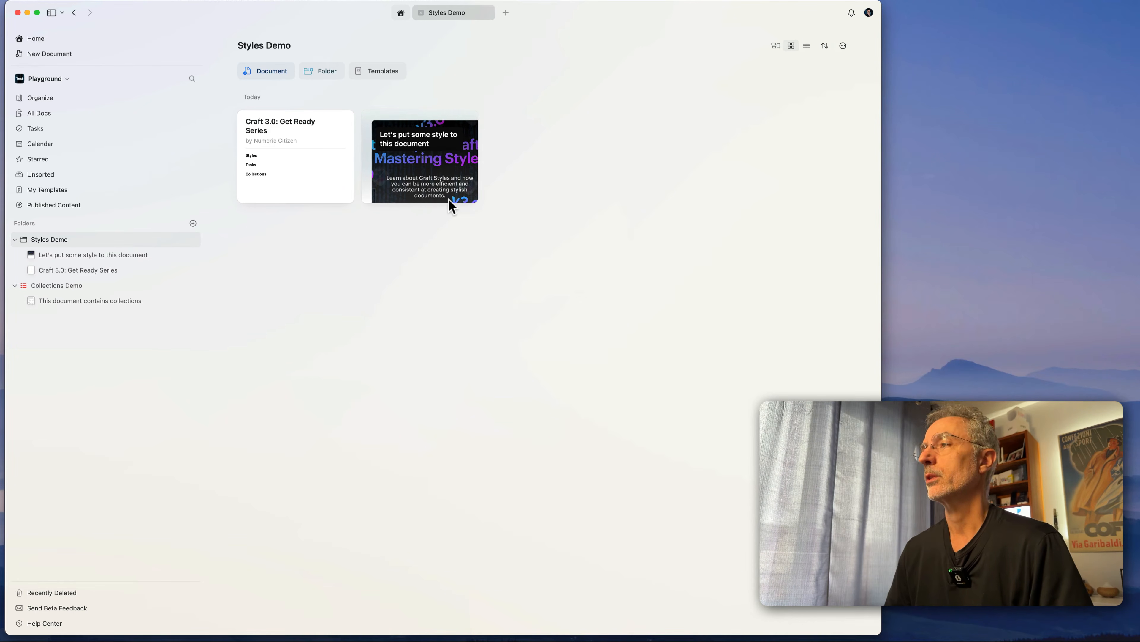
click(443, 172)
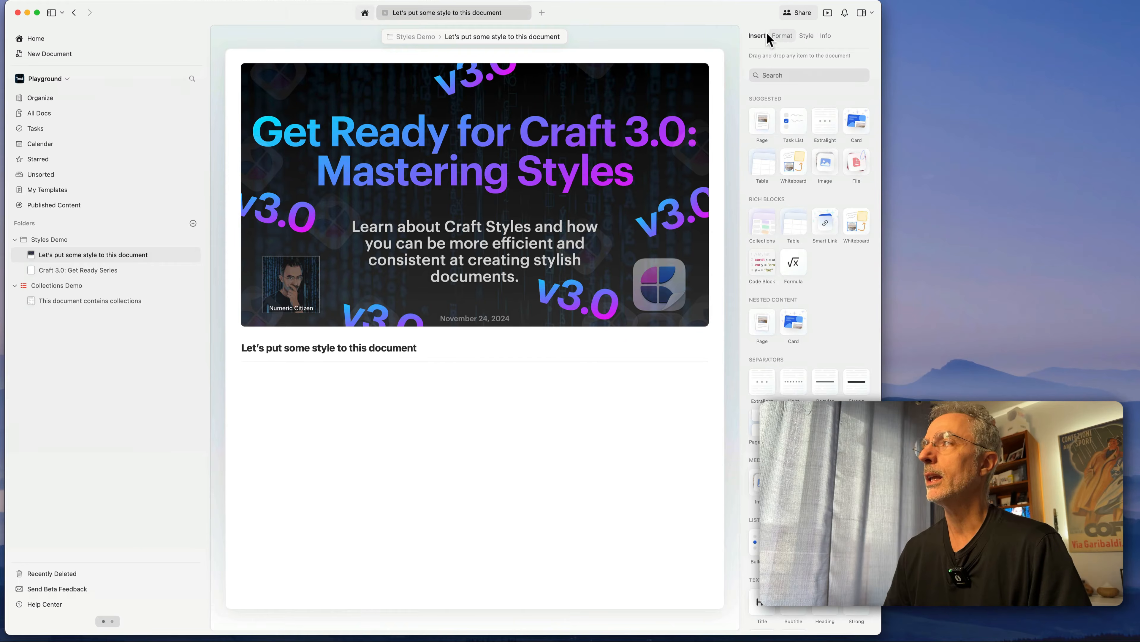
Step: Show the document's style settings and switch Wide Page off and back on
click(806, 36)
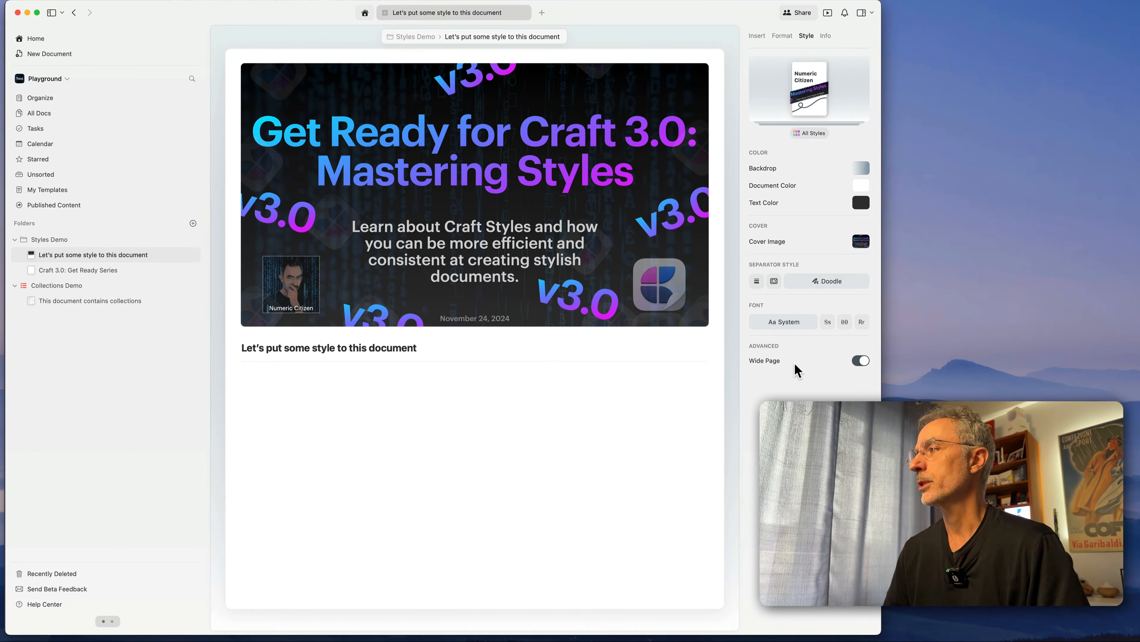
click(861, 361)
click(861, 362)
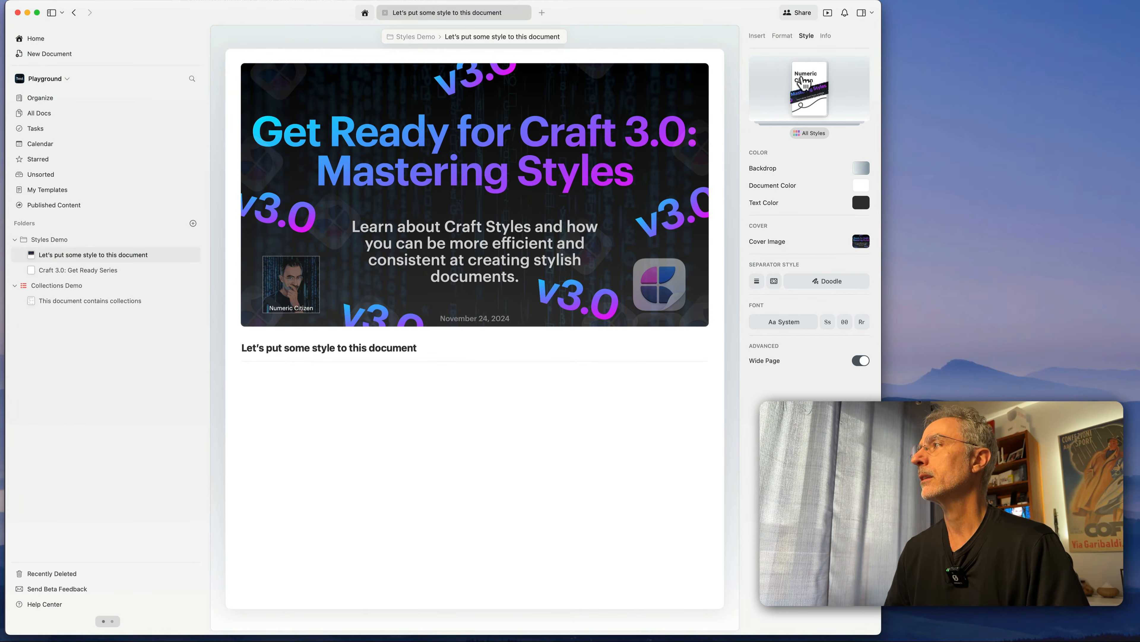
Step: Browse the Style Gallery and apply Craft's Holowaves style to the document
click(816, 141)
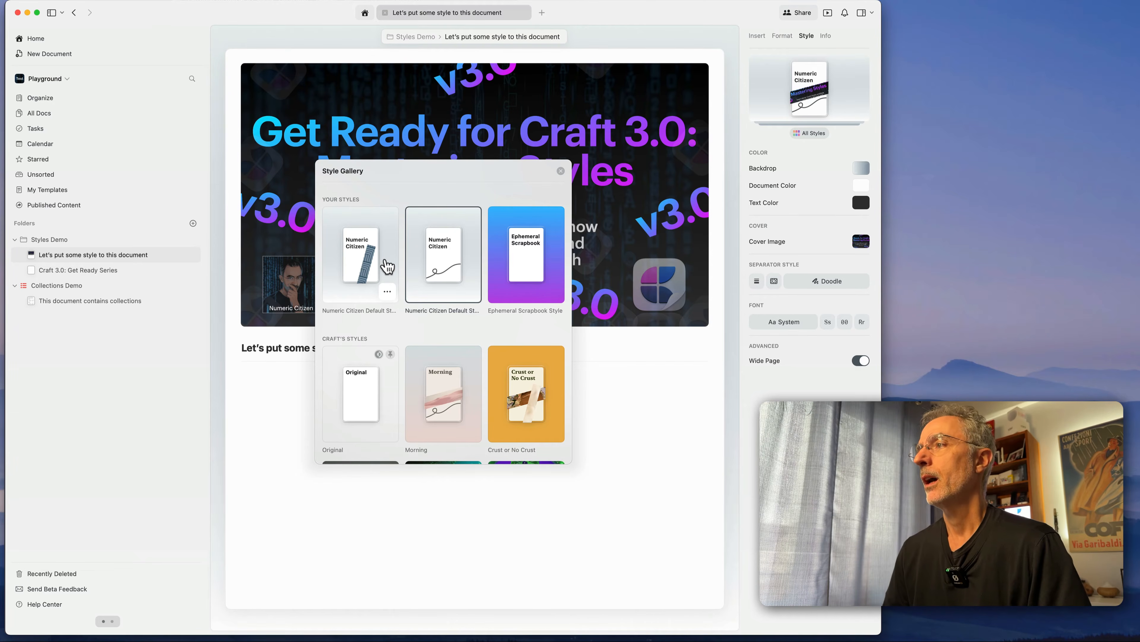
scroll(411, 352, down, 5)
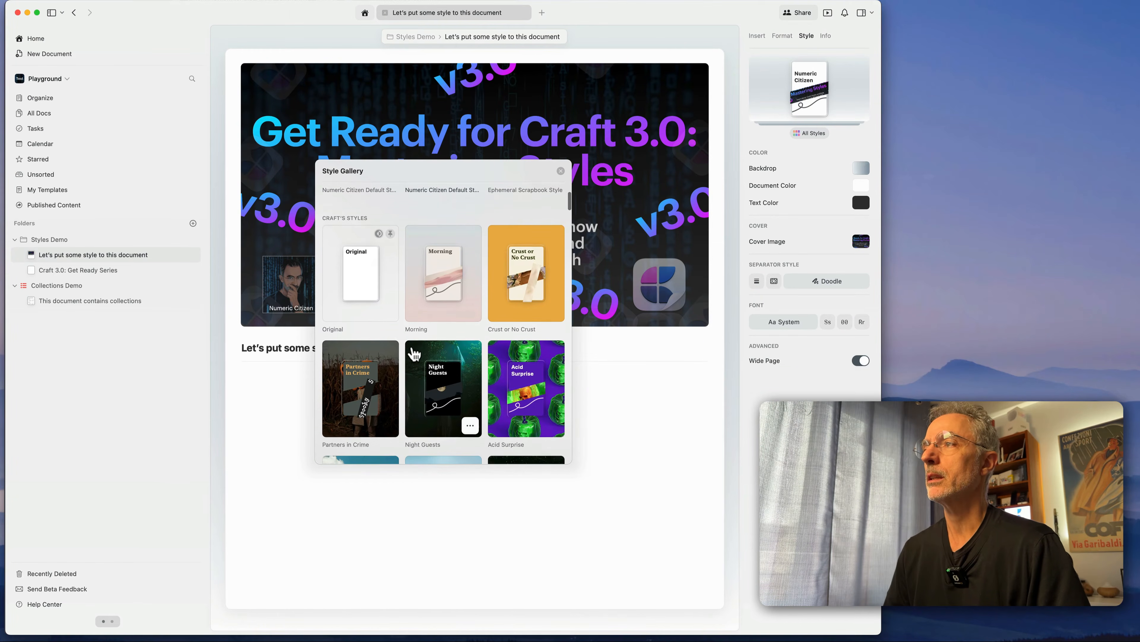
scroll(414, 353, down, 10)
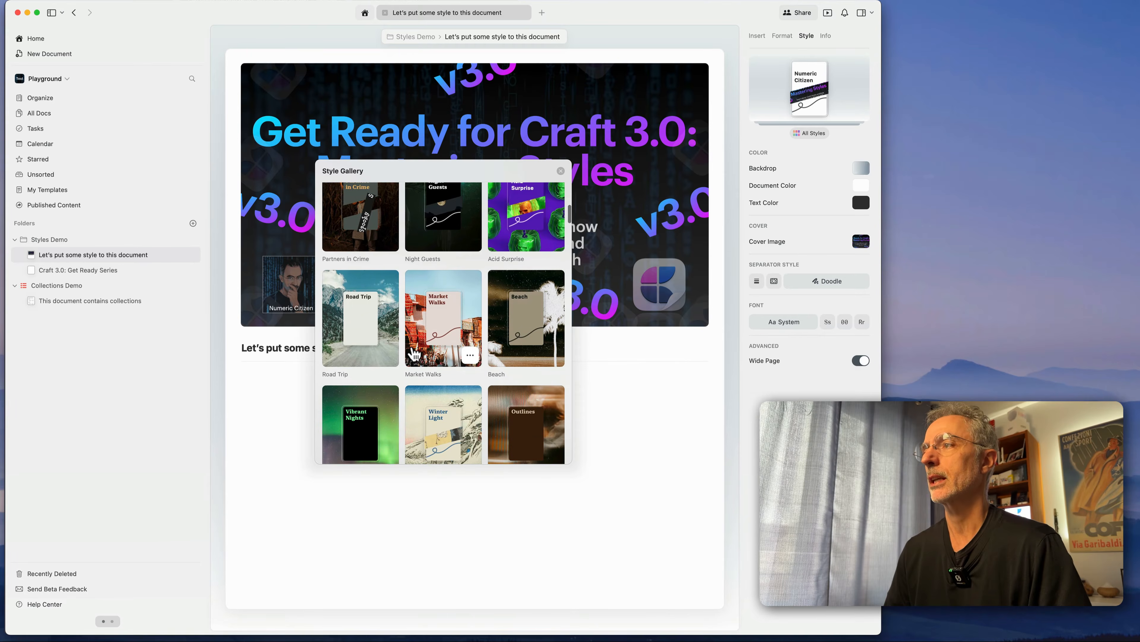
scroll(414, 354, down, 10)
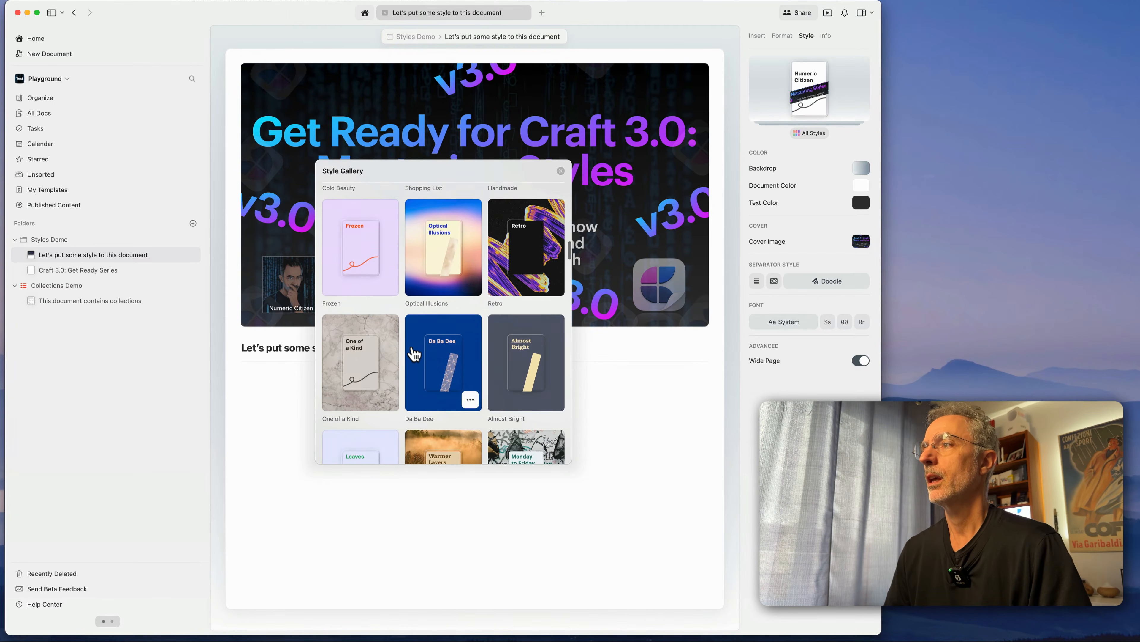
scroll(414, 354, down, 10)
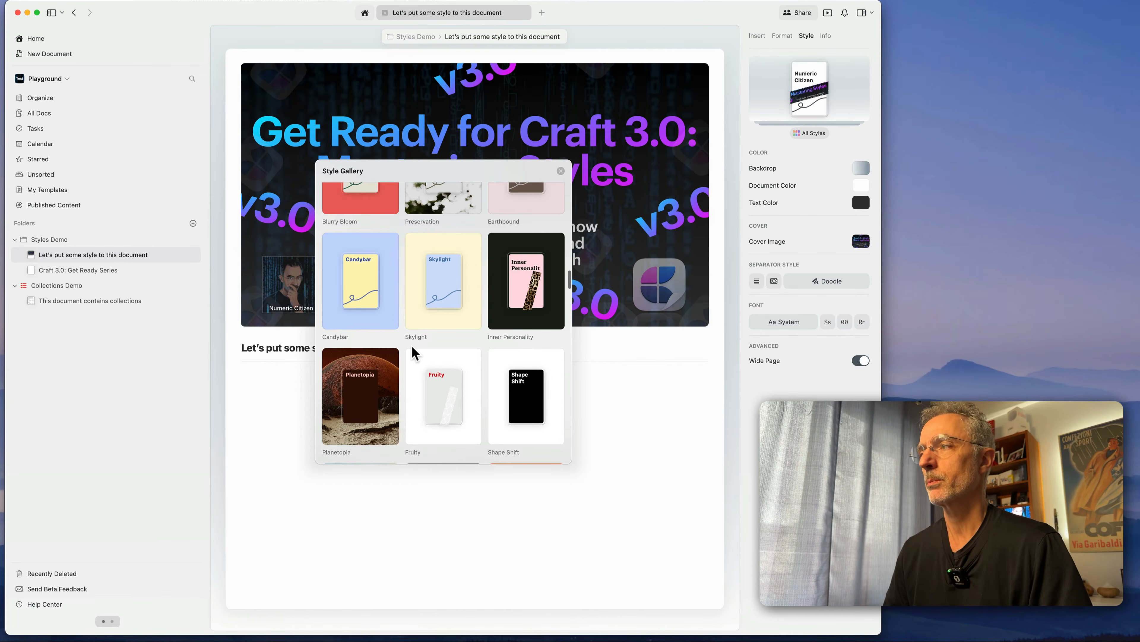
scroll(414, 354, down, 10)
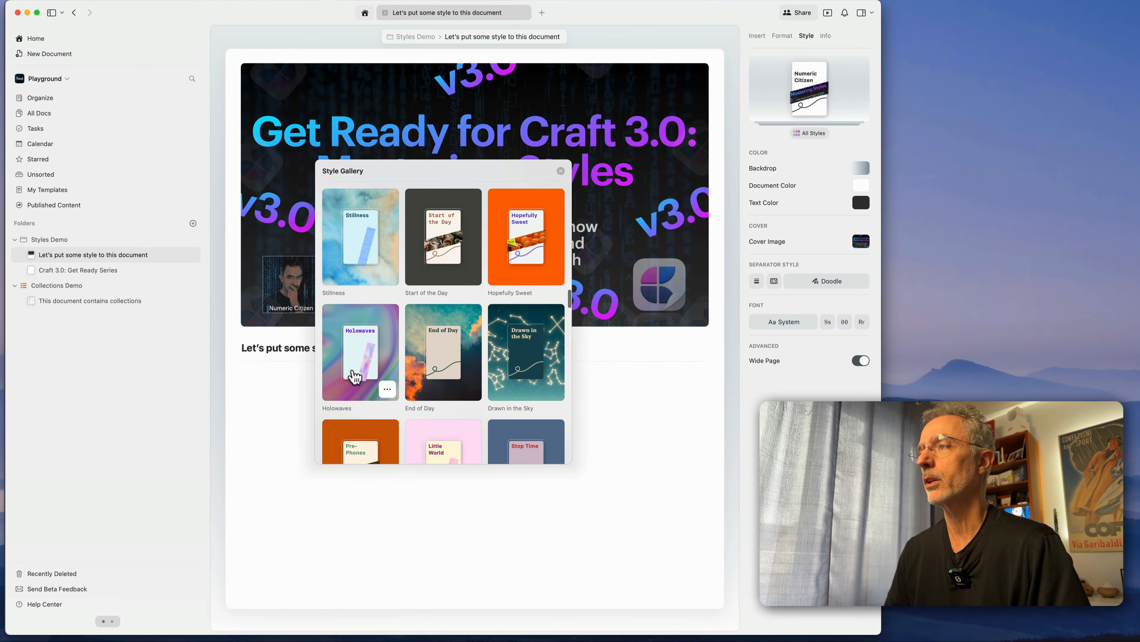
click(359, 373)
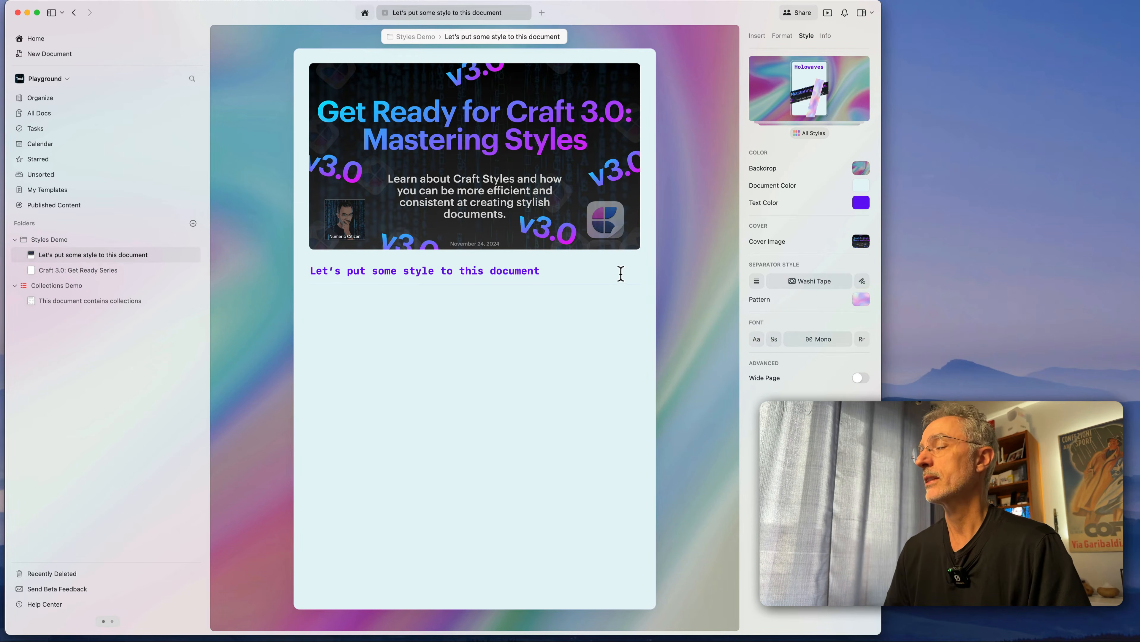
Step: Close the reopened Style Gallery and undo the Holowaves style change
click(809, 132)
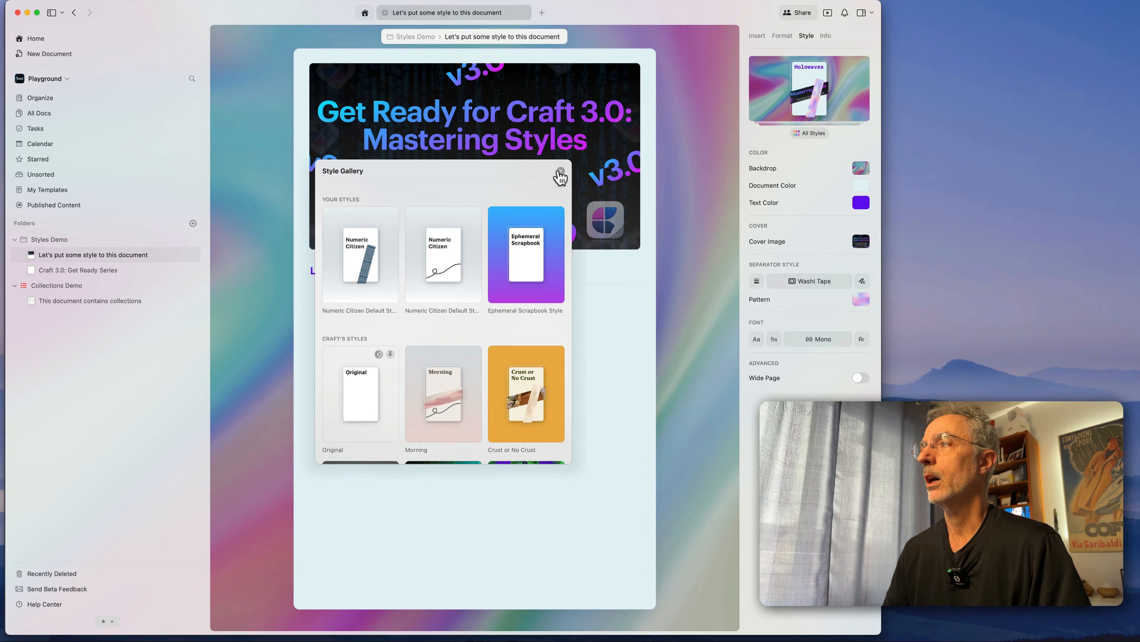
click(560, 172)
click(53, 1)
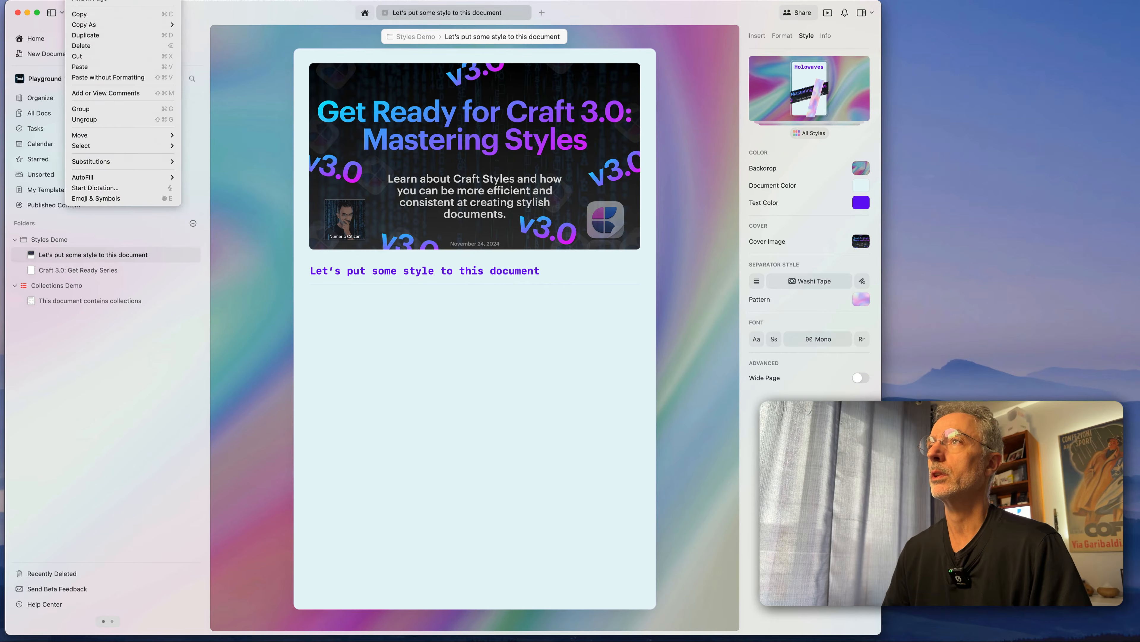
click(85, 1)
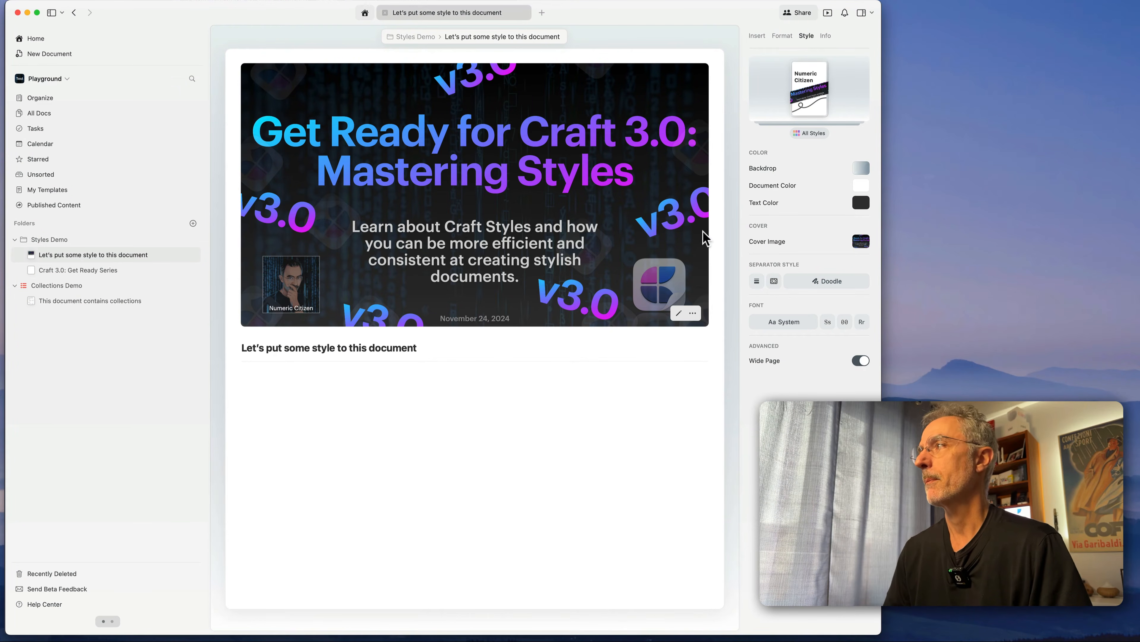
Step: Apply the Warmer Layers style from the Style Gallery to the document
click(811, 134)
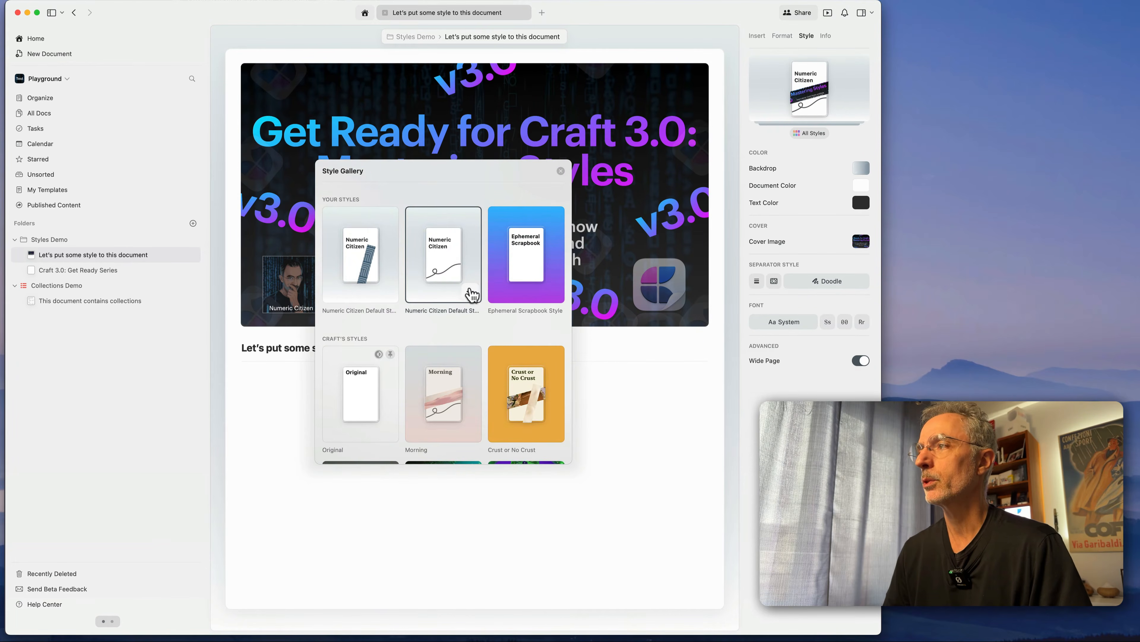
scroll(472, 294, down, 10)
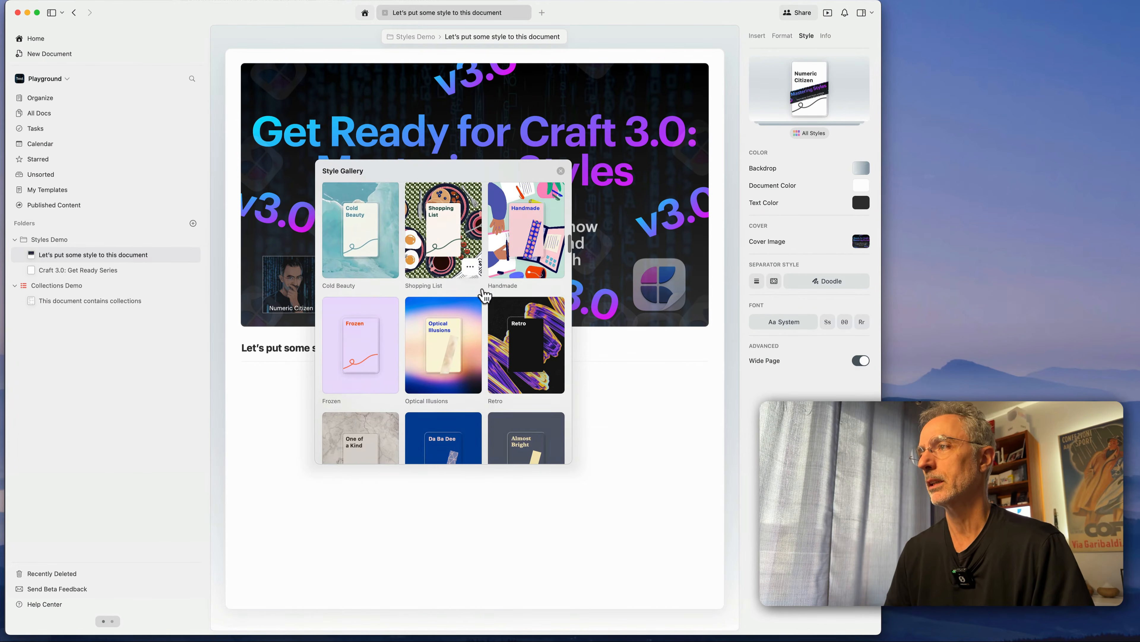
scroll(482, 298, down, 6)
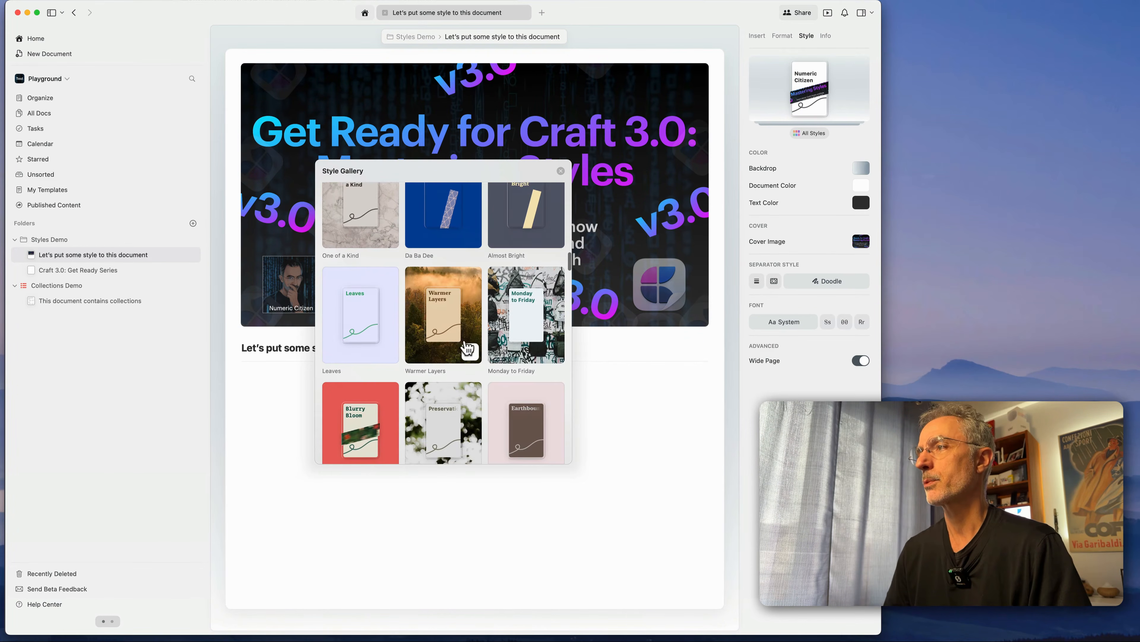
click(450, 311)
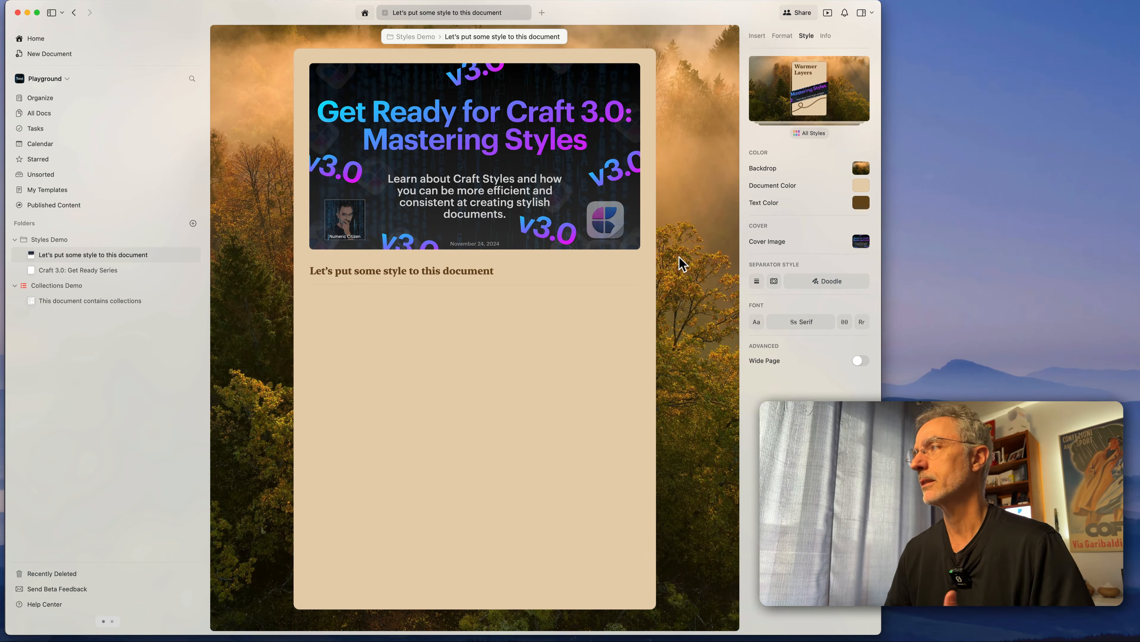
Step: Look through the Style Gallery's full range of Craft styles and return to the first ones listed
click(813, 134)
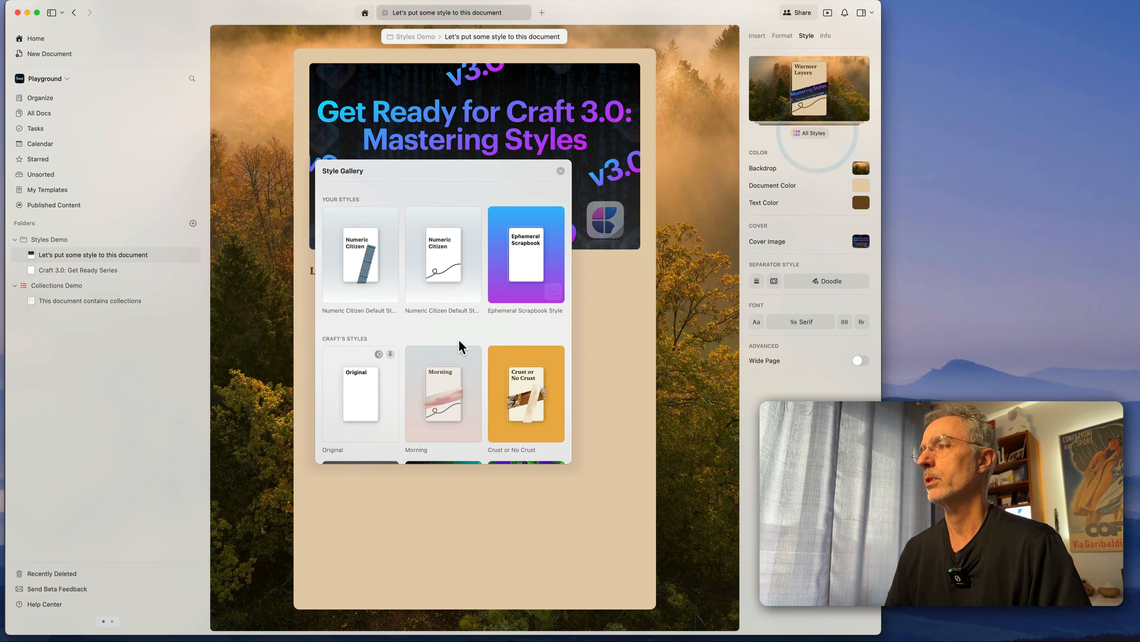
scroll(460, 346, down, 10)
scroll(473, 342, down, 10)
scroll(473, 341, down, 10)
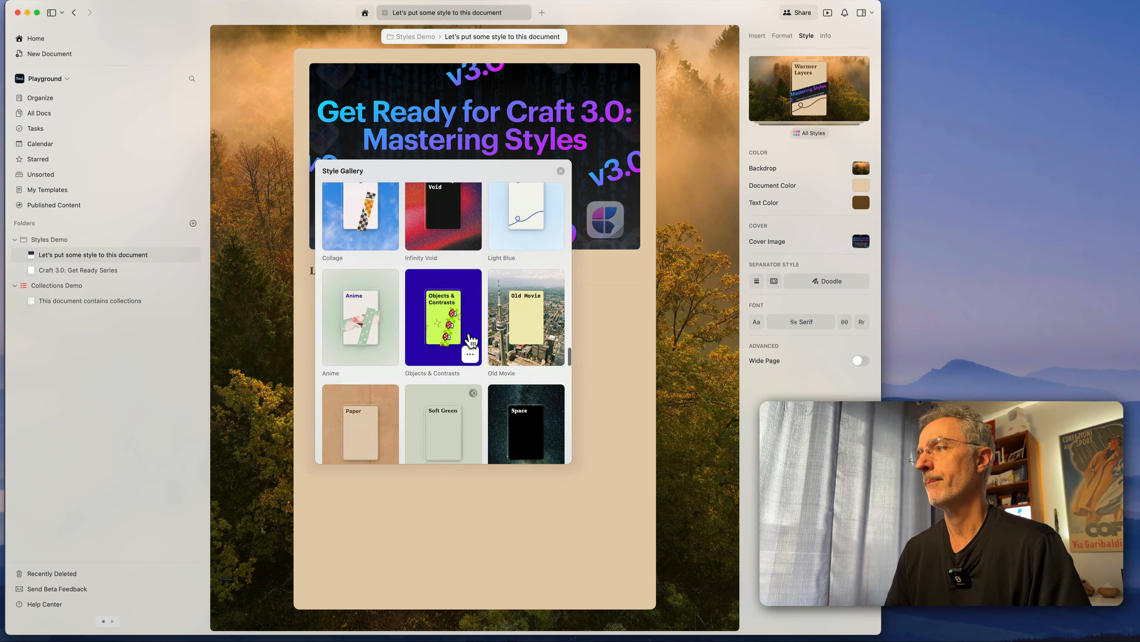
scroll(472, 342, down, 10)
scroll(470, 340, down, 8)
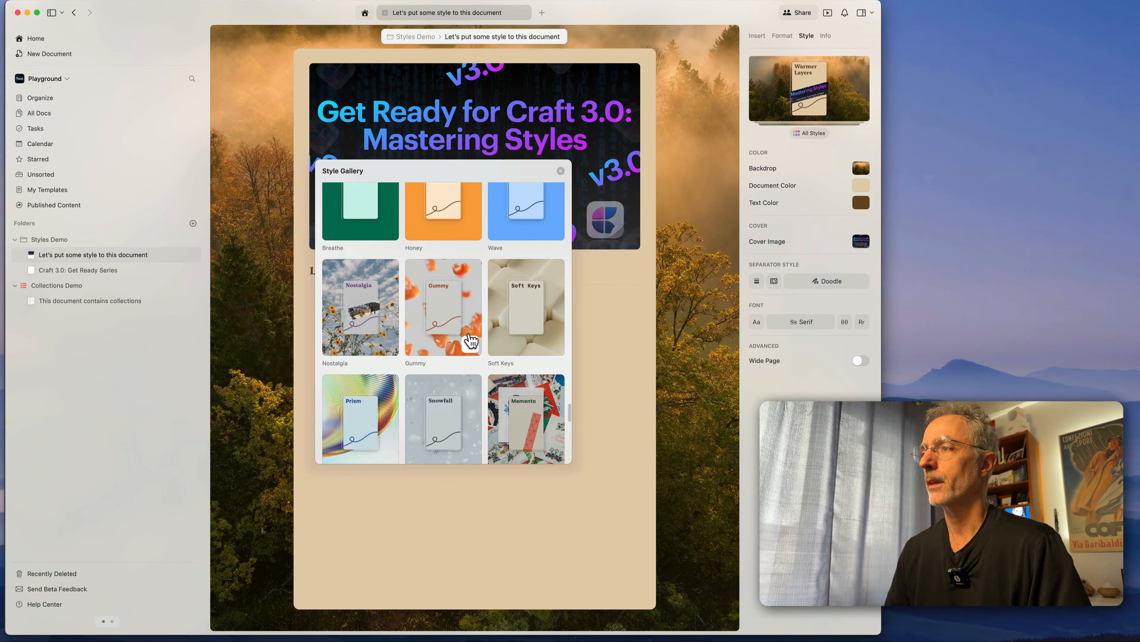
scroll(470, 340, down, 10)
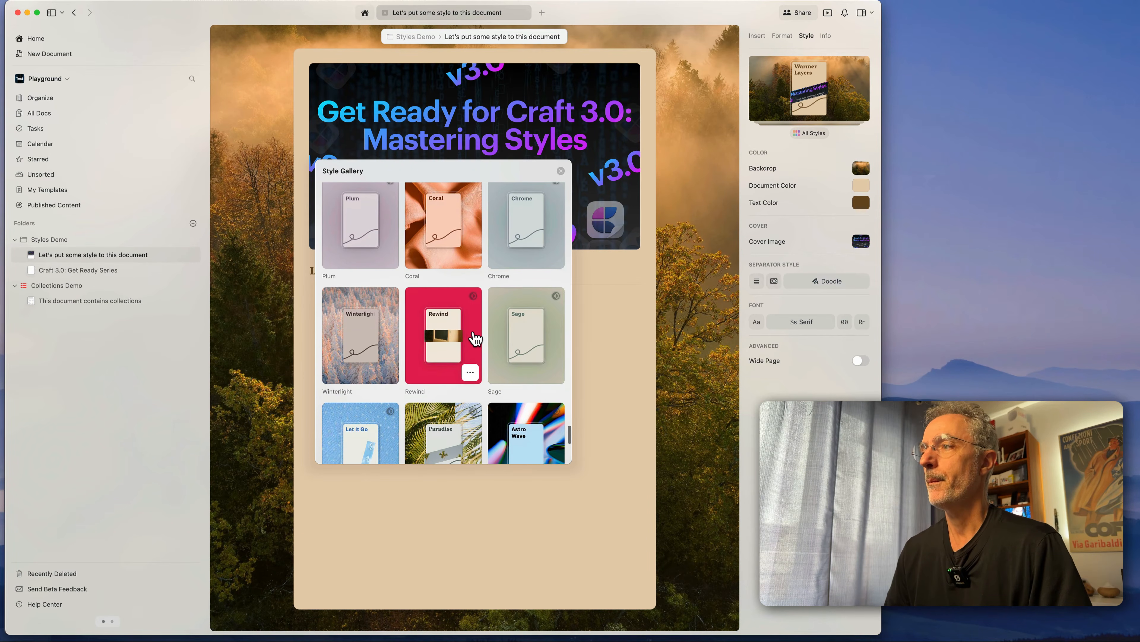
scroll(475, 337, down, 10)
scroll(474, 335, up, 15)
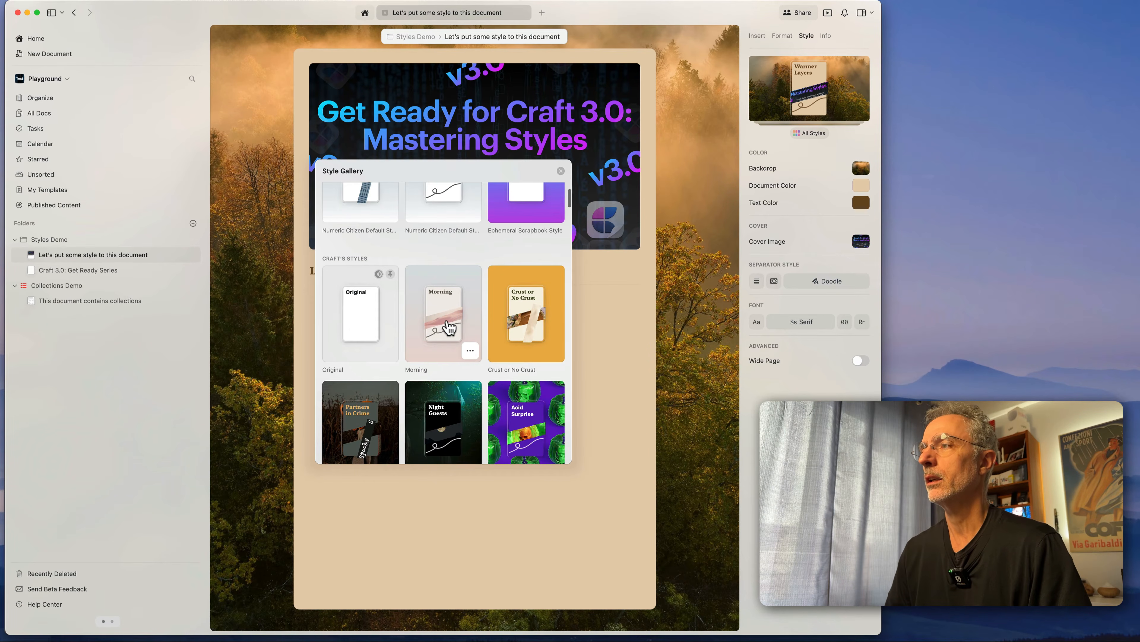
scroll(449, 327, down, 3)
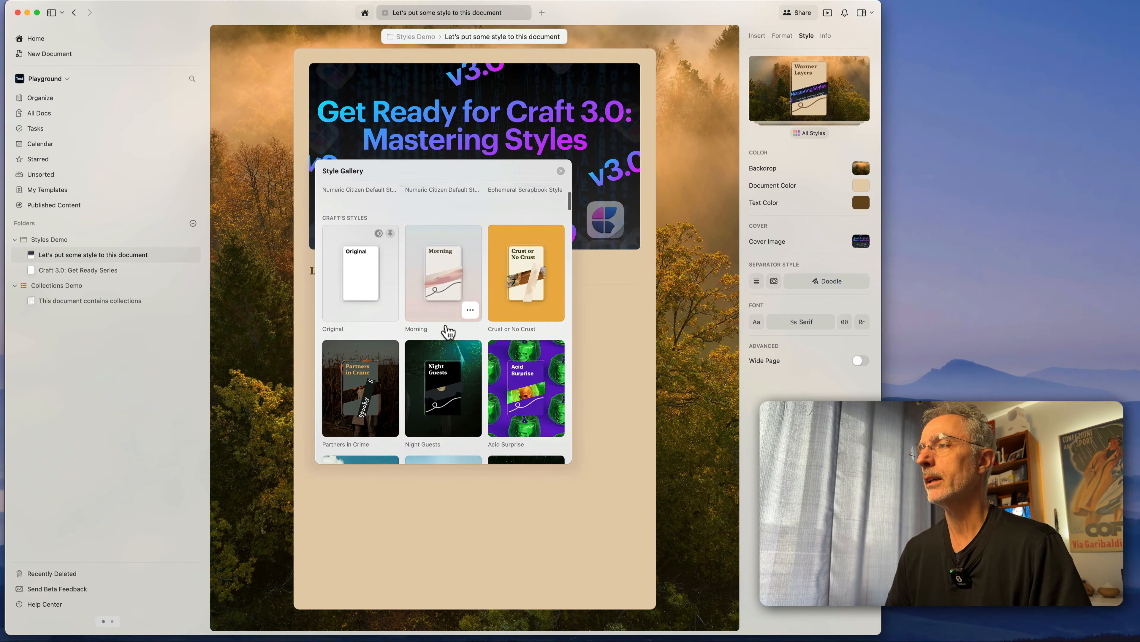
Step: Check which options the Morning style offers and close the Style Gallery without applying anything
click(470, 300)
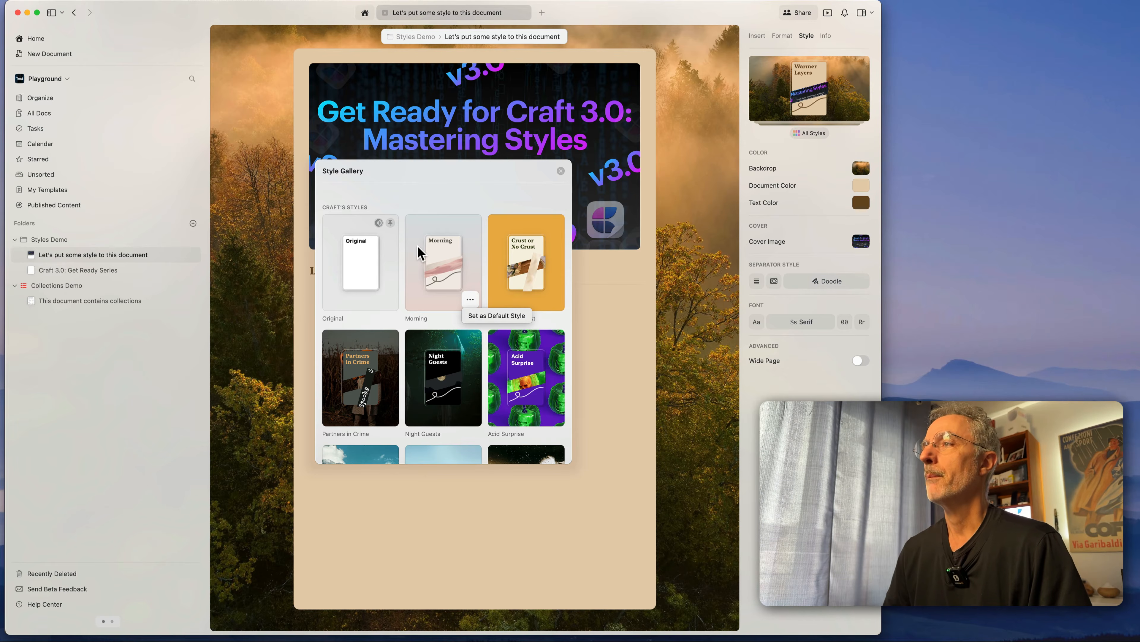
click(359, 261)
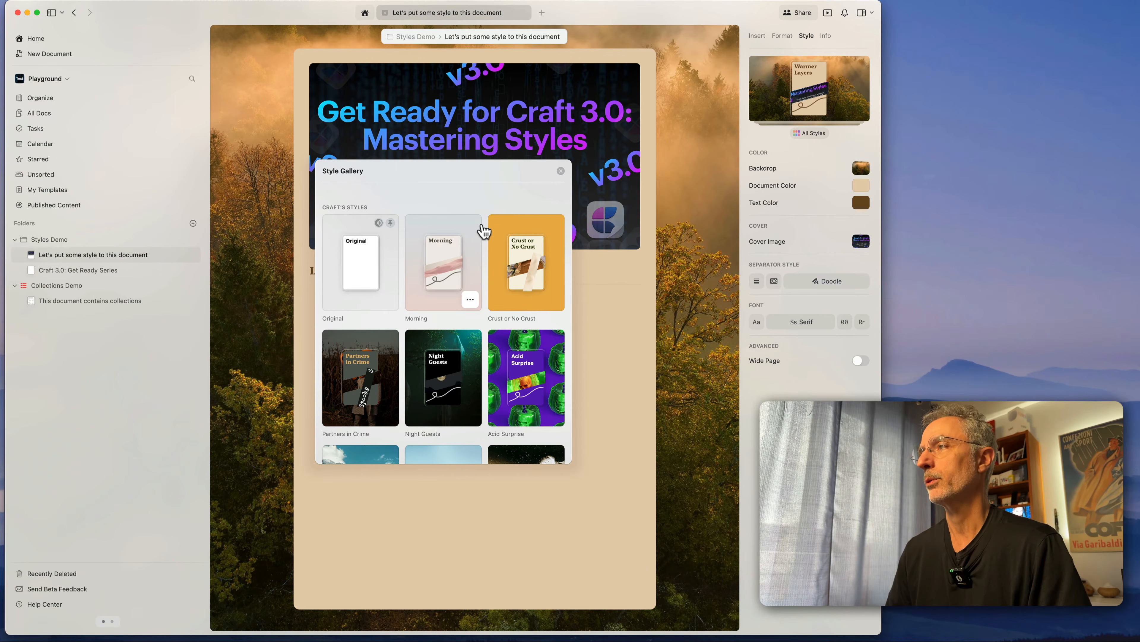
scroll(534, 229, up, 3)
click(561, 170)
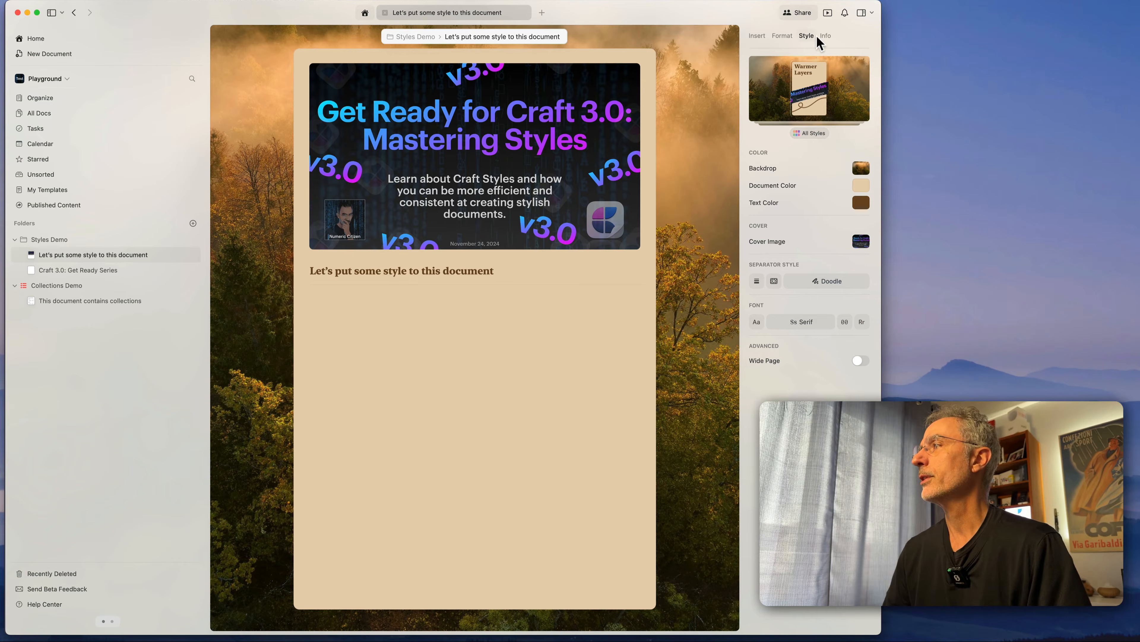
Step: Apply the Original style to the document and give it a gradient backdrop running from peach to indigo
click(814, 133)
click(355, 396)
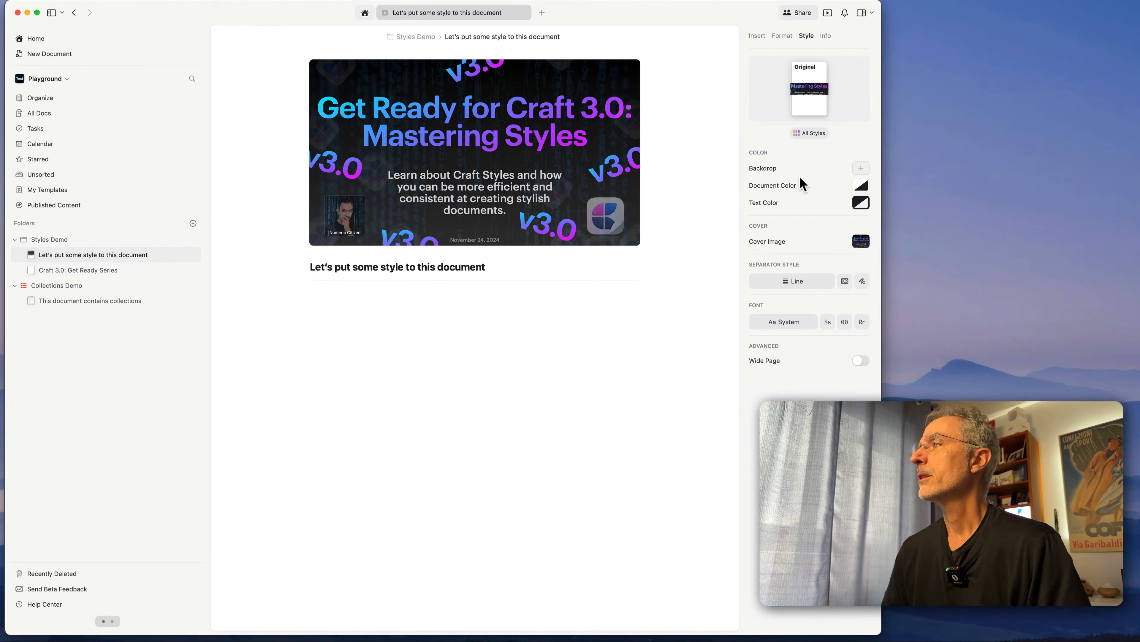
click(862, 169)
click(798, 198)
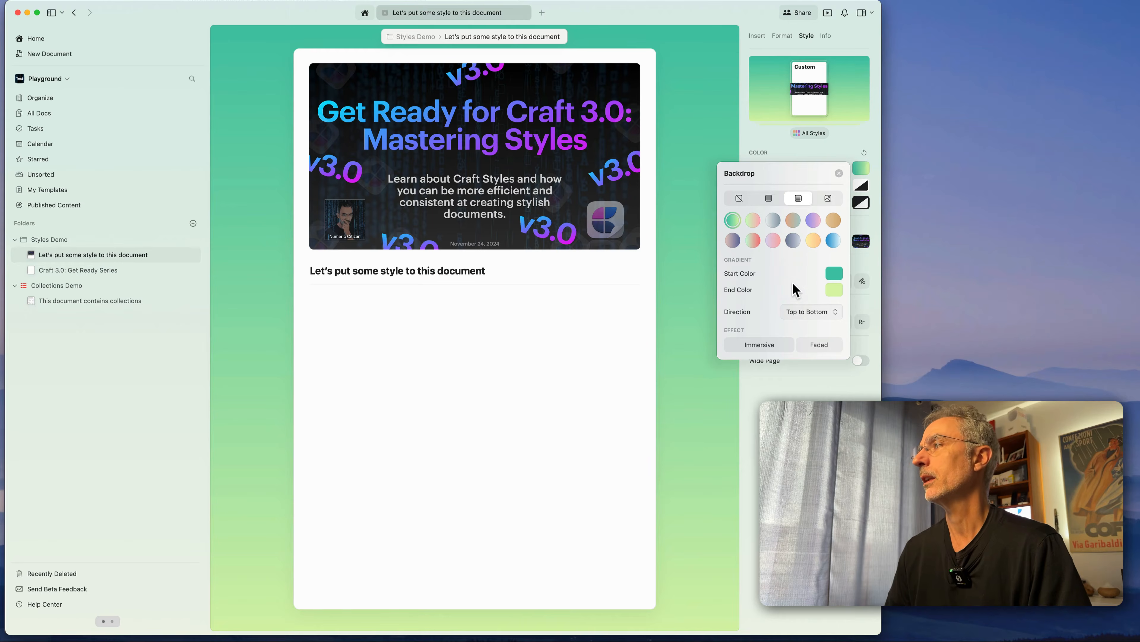
click(816, 219)
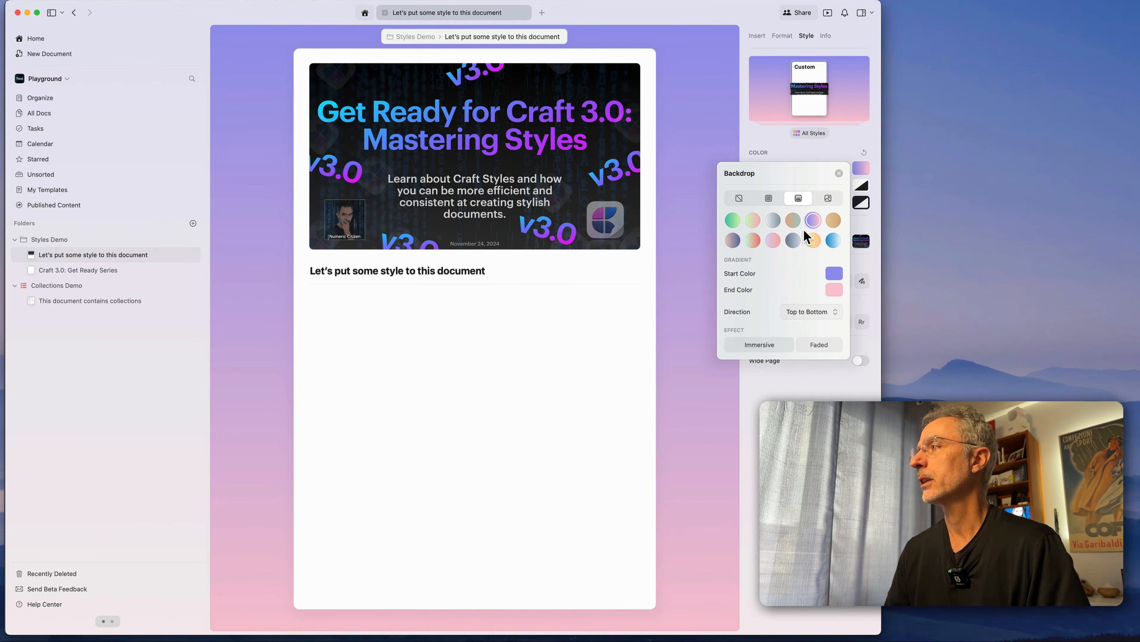
click(735, 240)
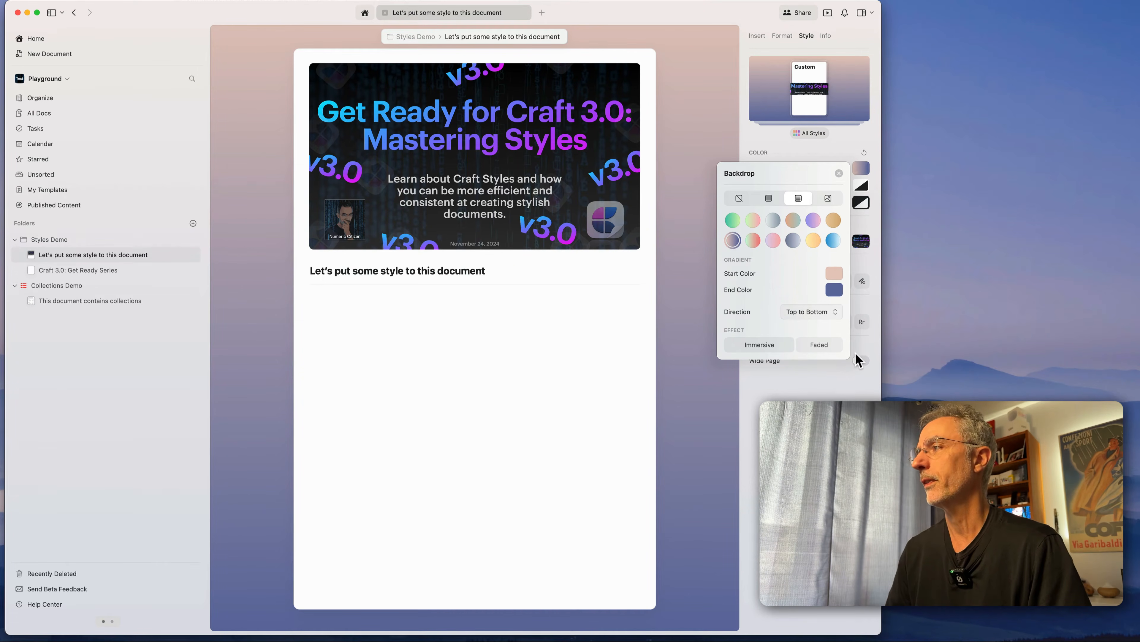
Step: Give the gradient backdrop the Faded effect and set its direction to Radial
click(823, 346)
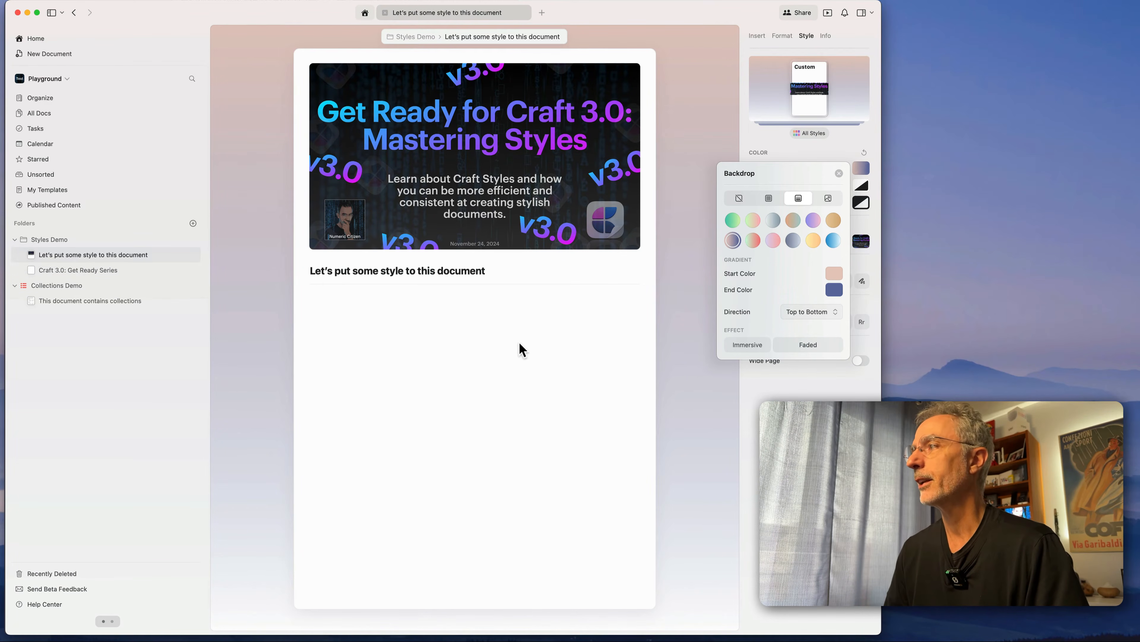
click(812, 313)
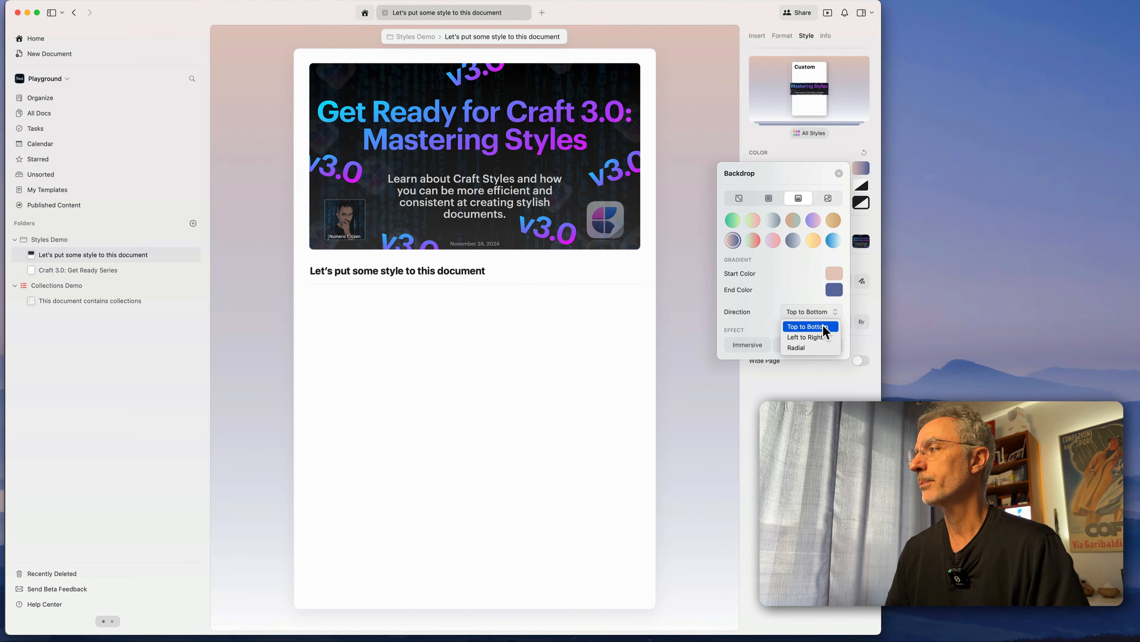
click(814, 347)
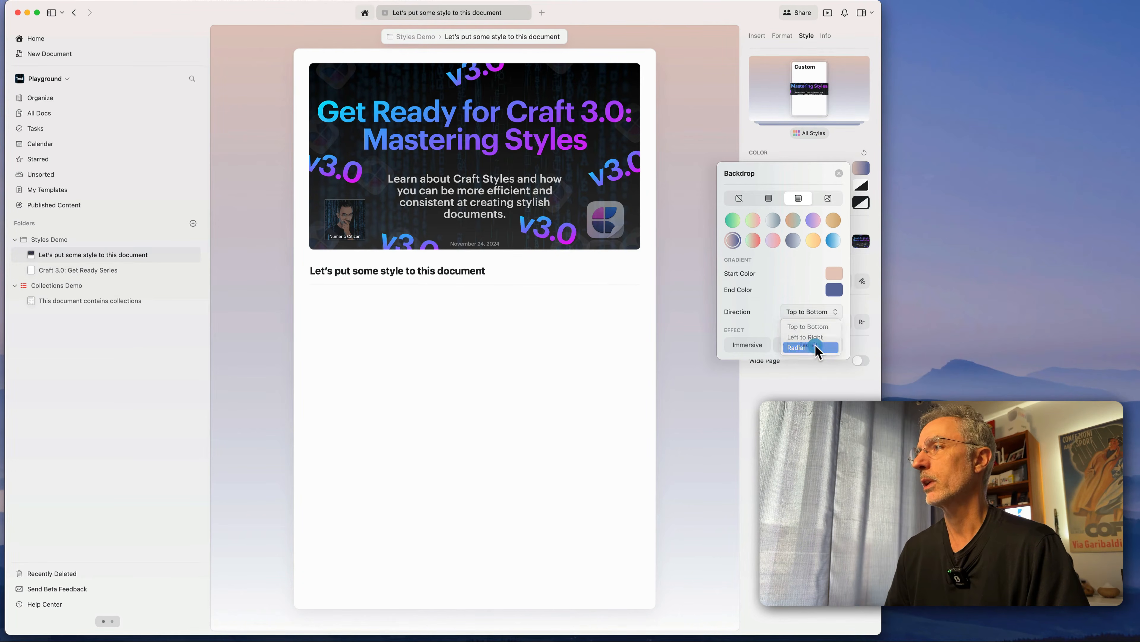
Step: Try the Left to Right direction on the gradient backdrop and set the direction to Top to Bottom
click(805, 311)
click(806, 336)
click(811, 311)
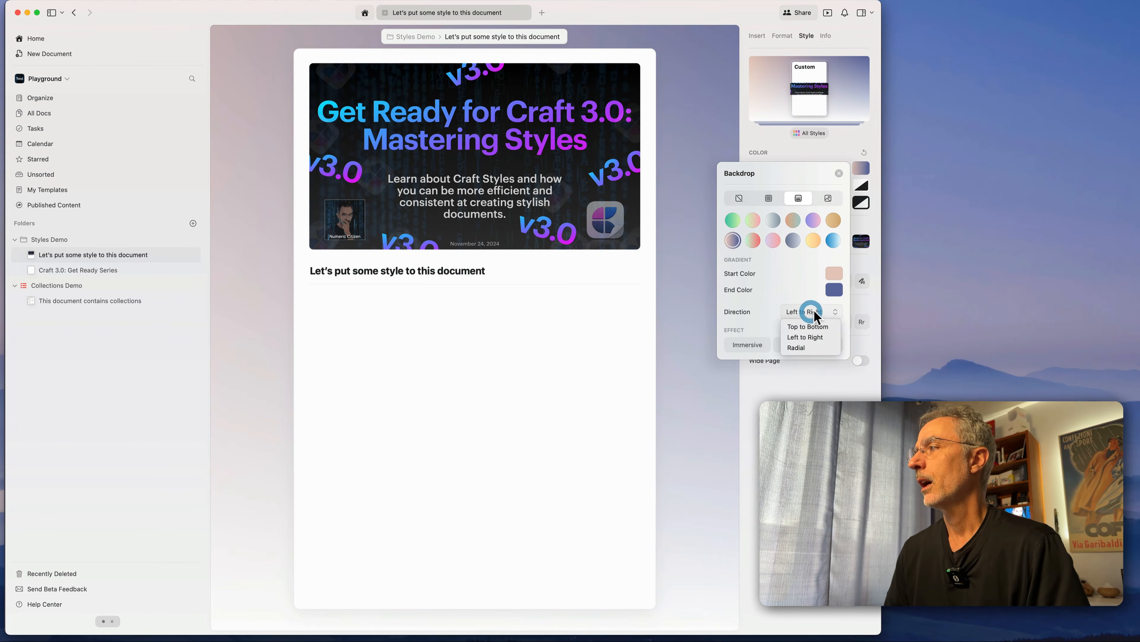
click(807, 326)
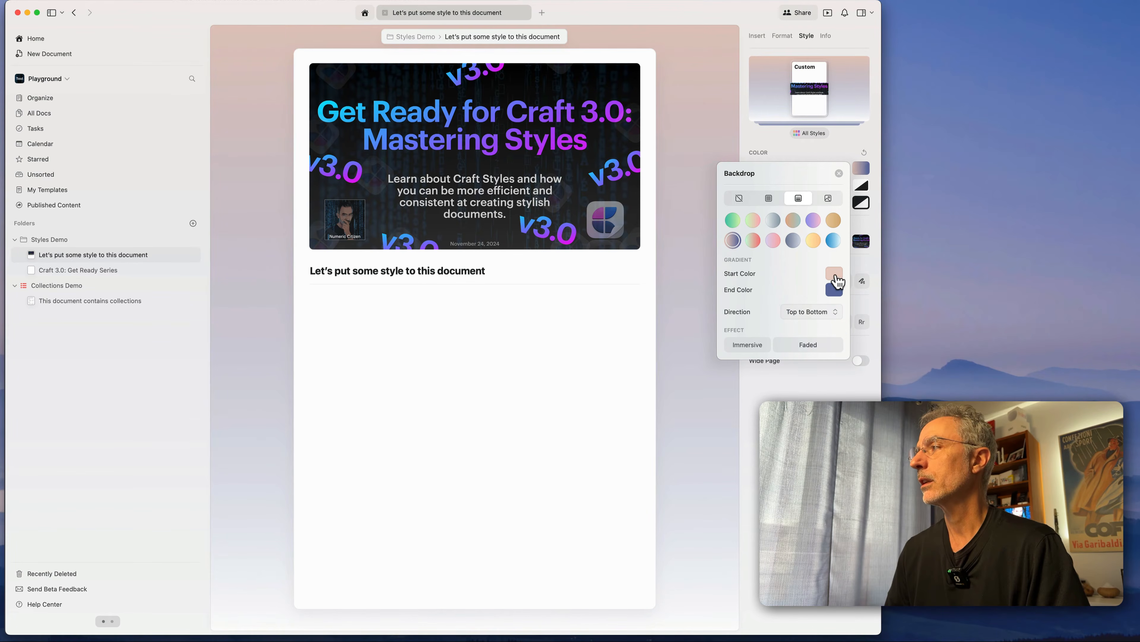
Step: Check the gradient's start color picker and its direction options, keeping the start color and the Top to Bottom direction
click(836, 278)
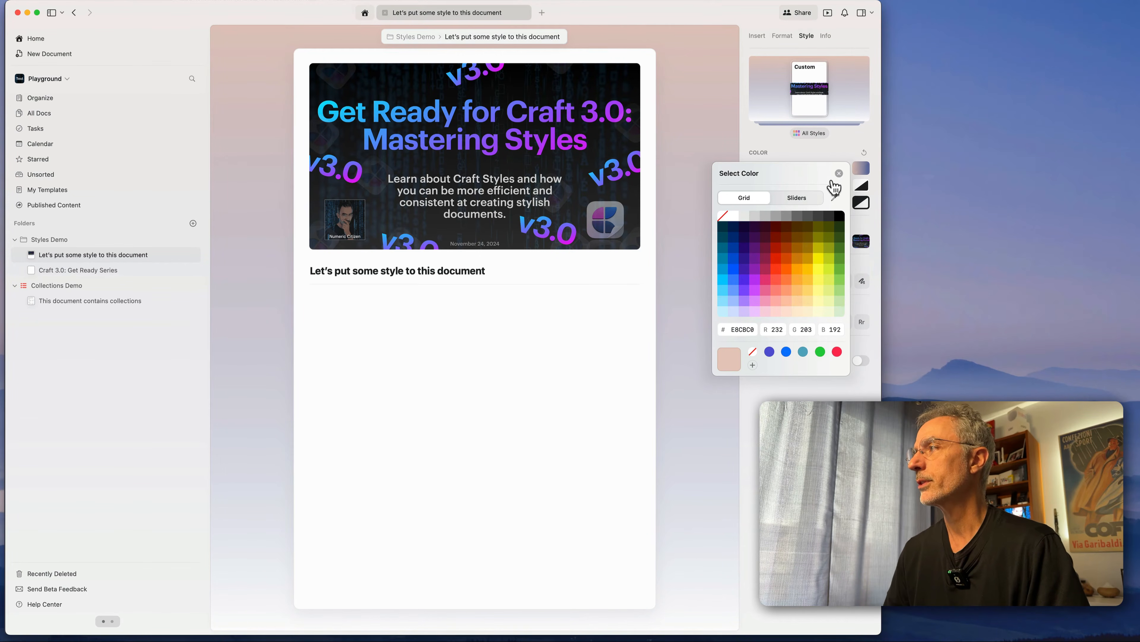
click(839, 174)
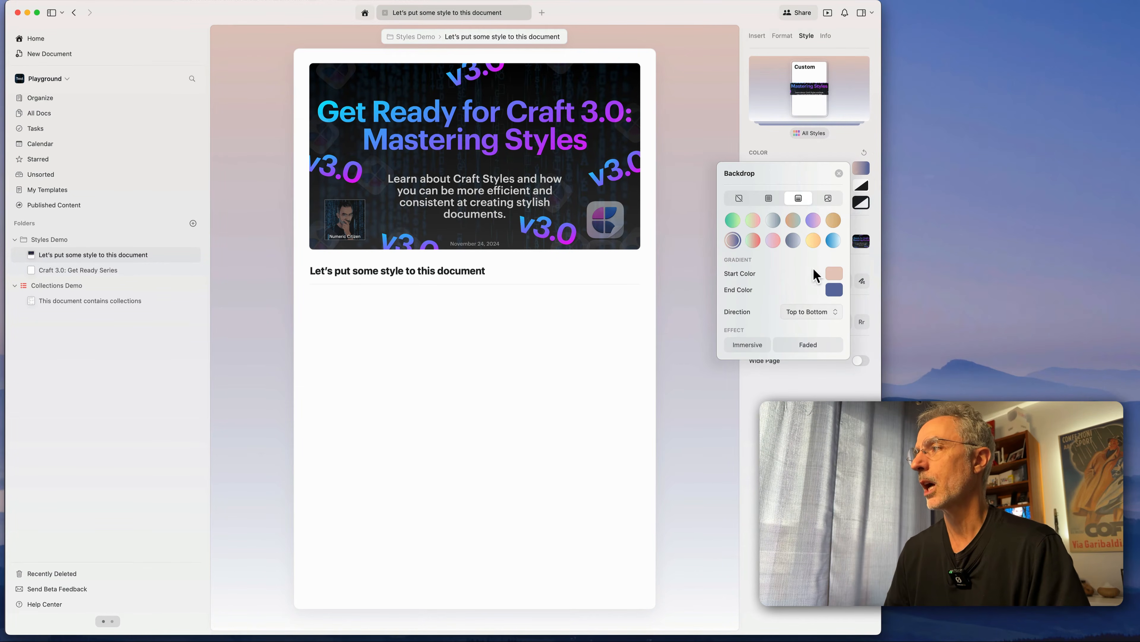
click(802, 309)
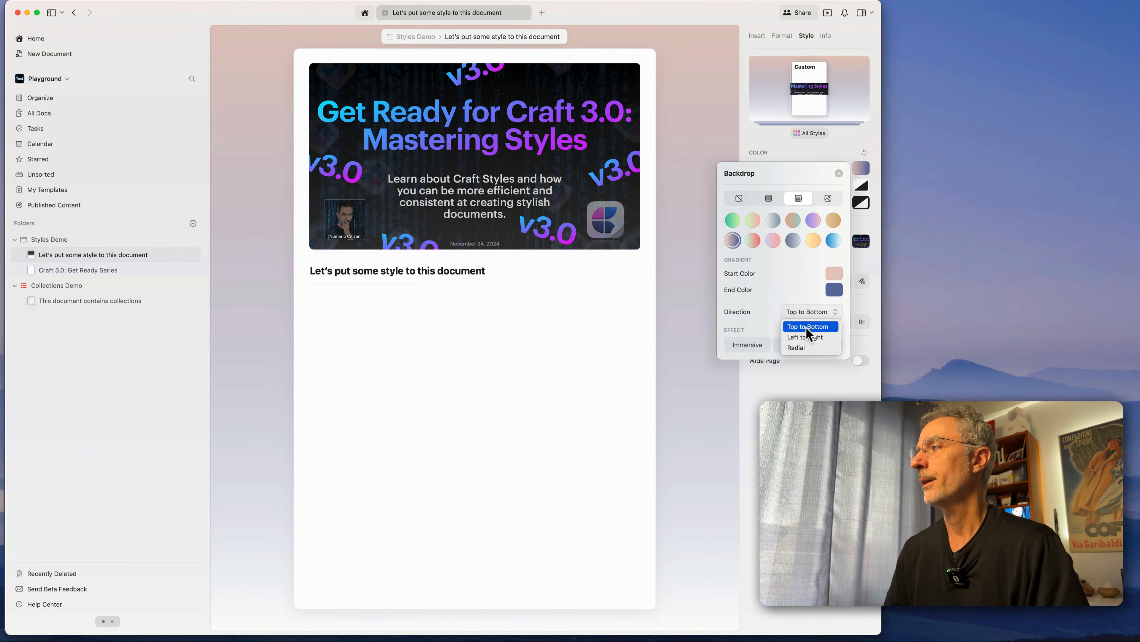
click(806, 326)
click(803, 309)
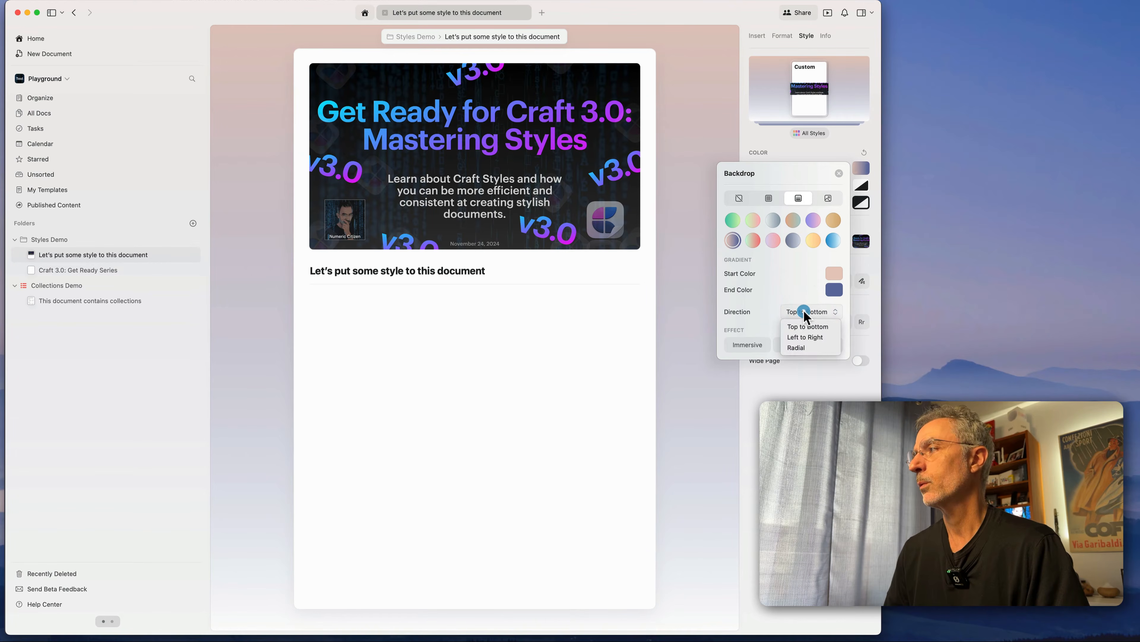
click(805, 326)
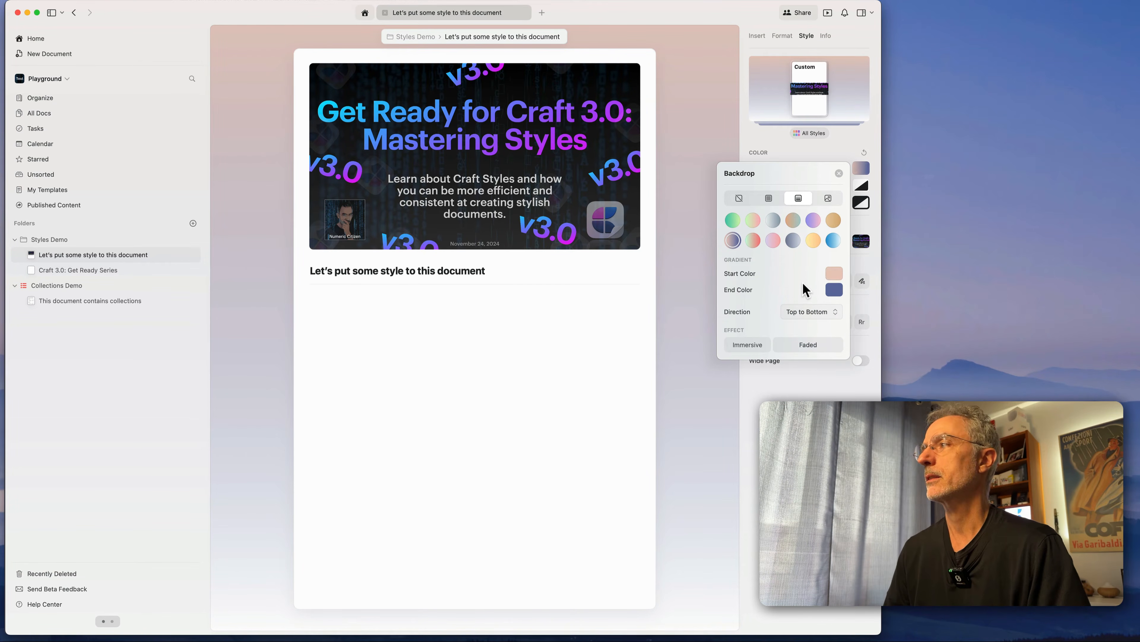
Step: Try a solid dark blue backdrop and look at its Immersive and Faded effects
click(768, 198)
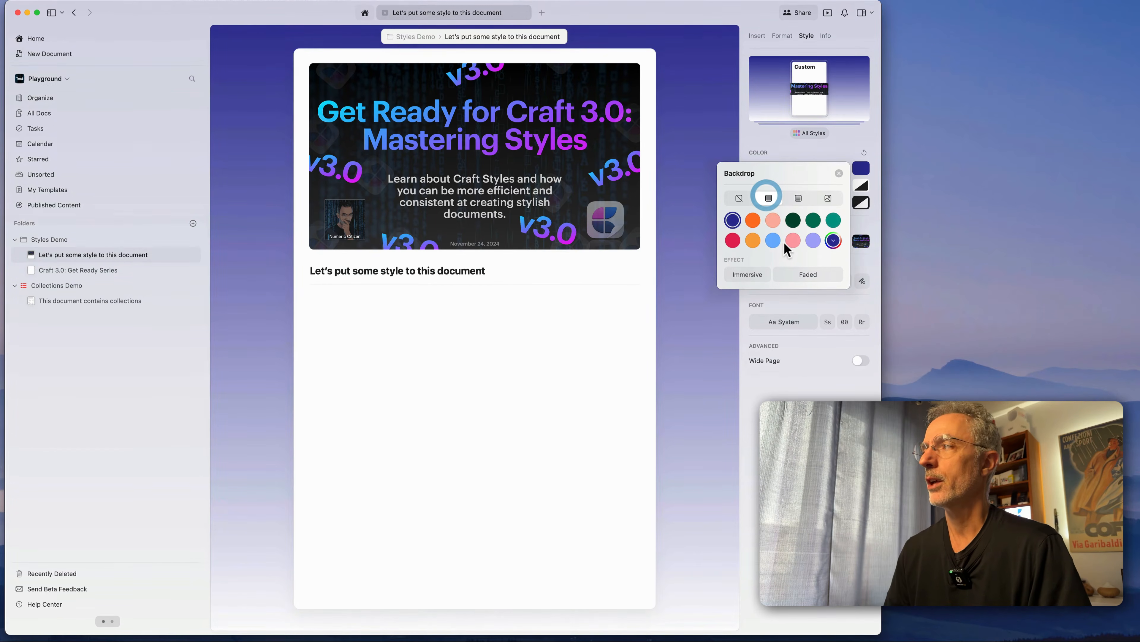
click(757, 272)
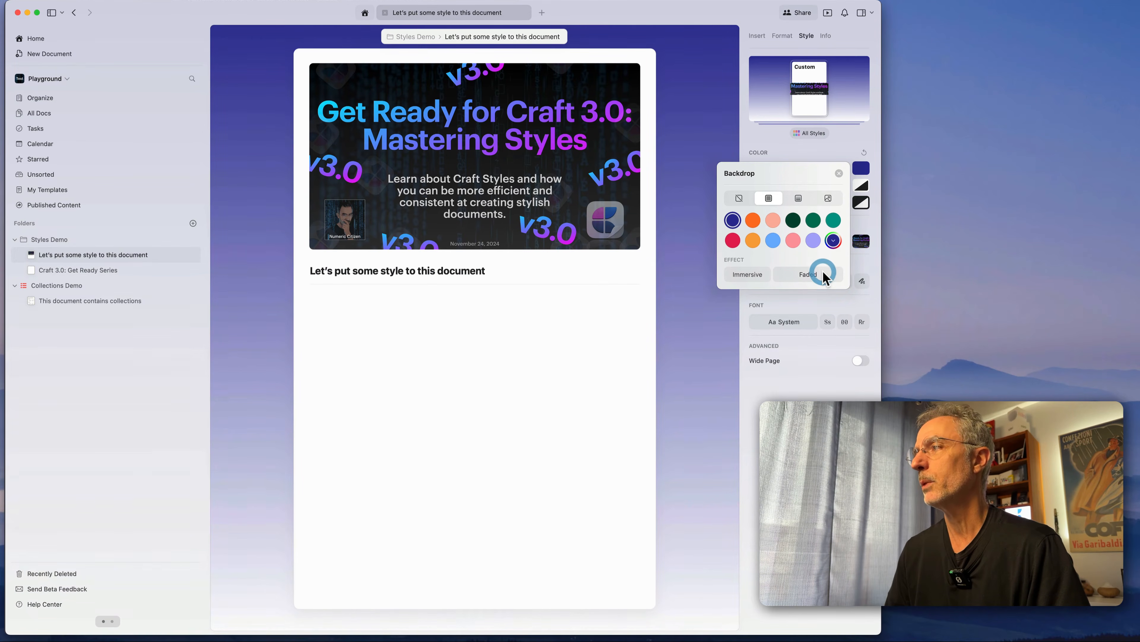
click(823, 274)
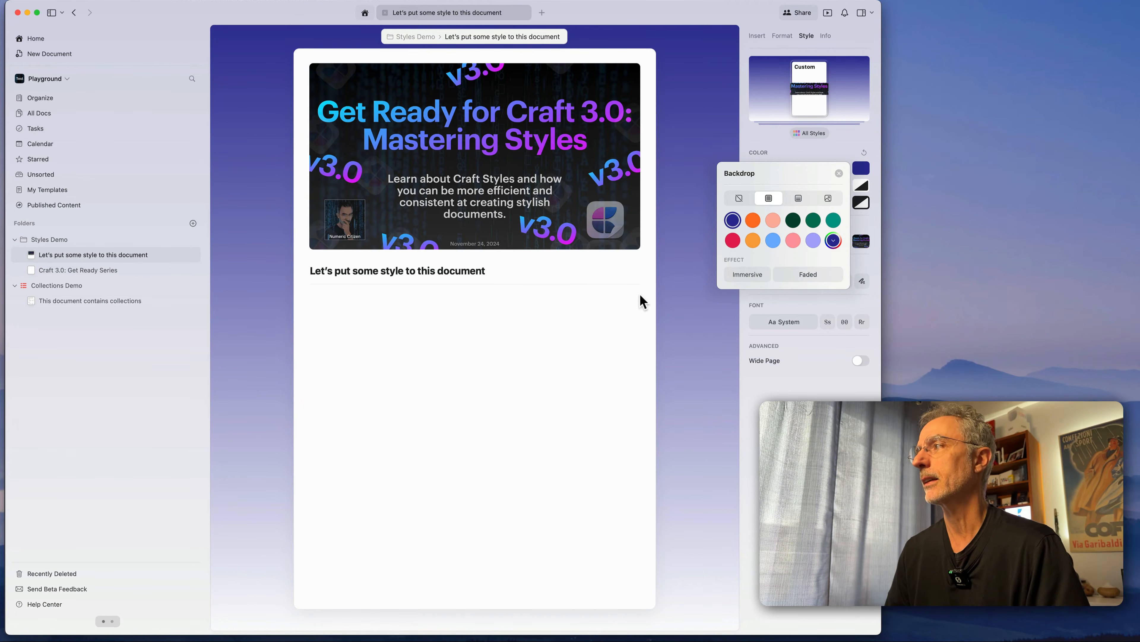
Step: Compare the gradient, solid and no-backdrop options, and apply the gradient running from slate blue to pale blue
click(799, 198)
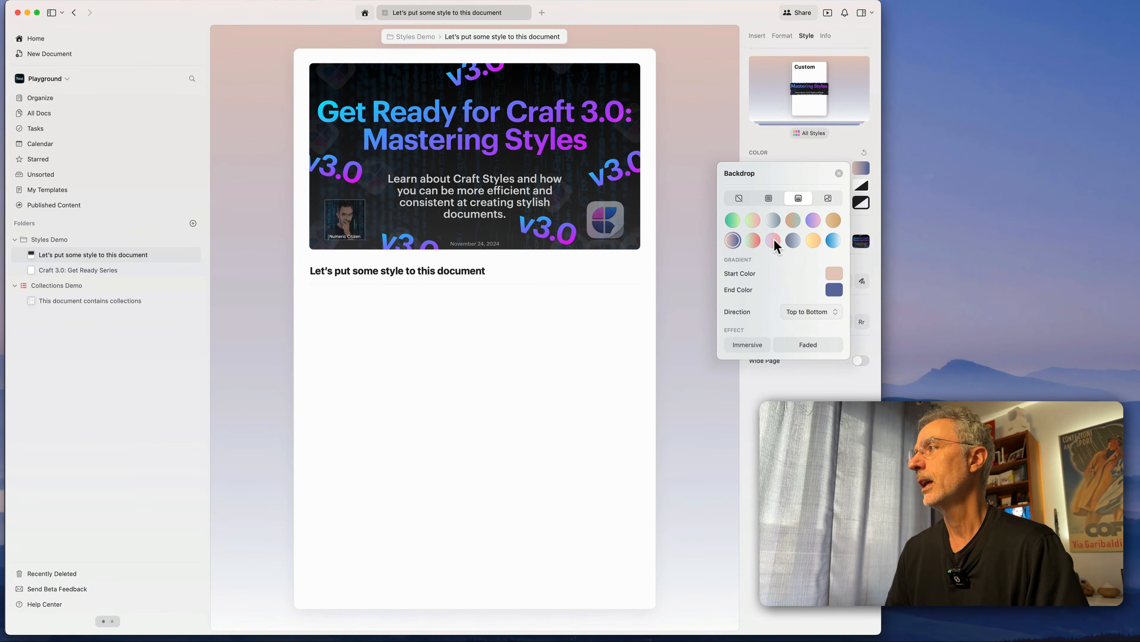
click(769, 198)
click(740, 198)
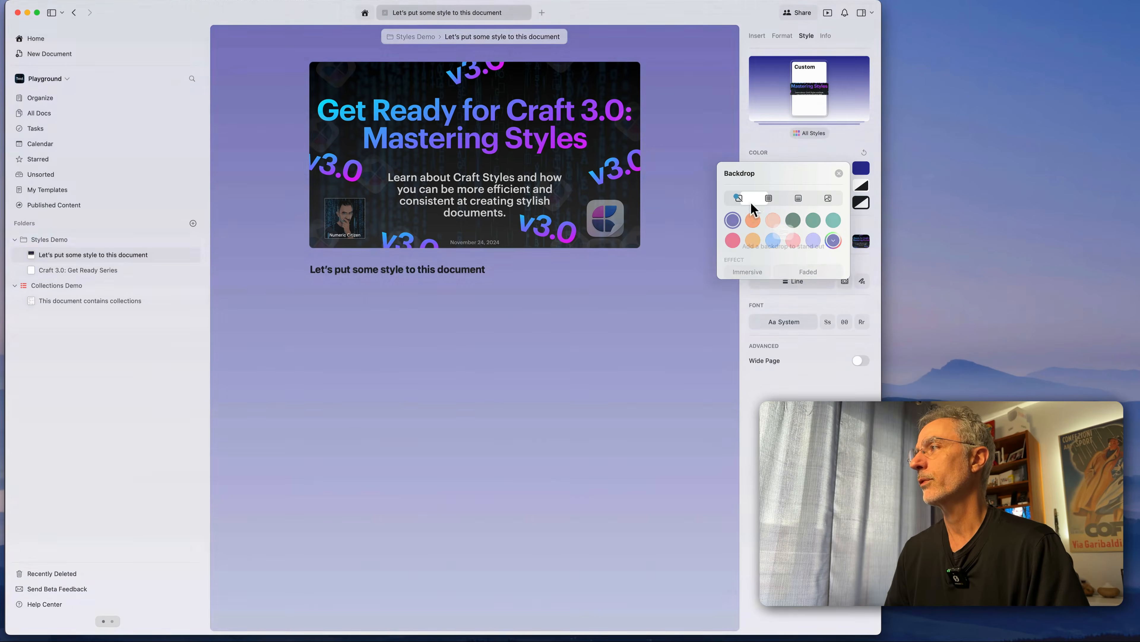
click(804, 199)
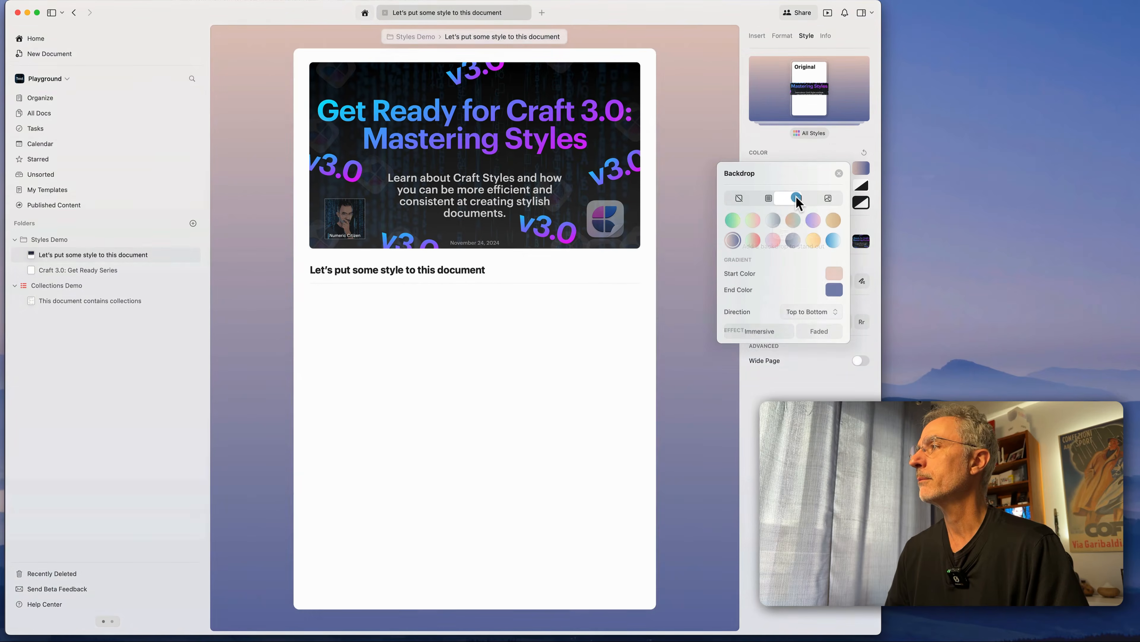
click(793, 241)
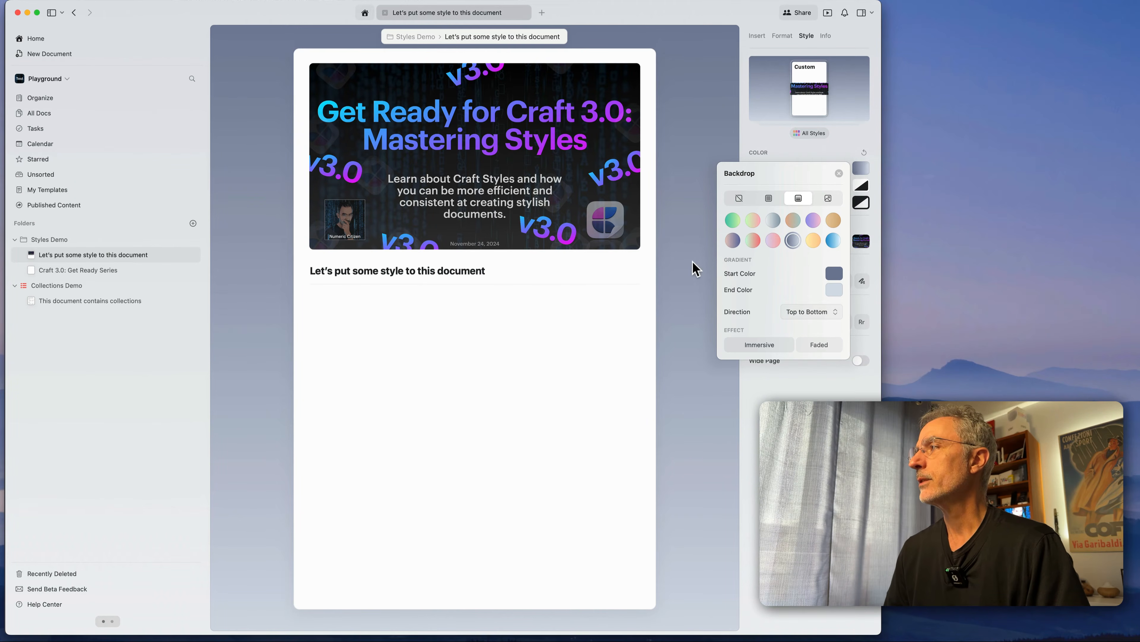
Step: Try a blurred photo as the backdrop, return to the slate blue gradient and close the backdrop settings
click(829, 198)
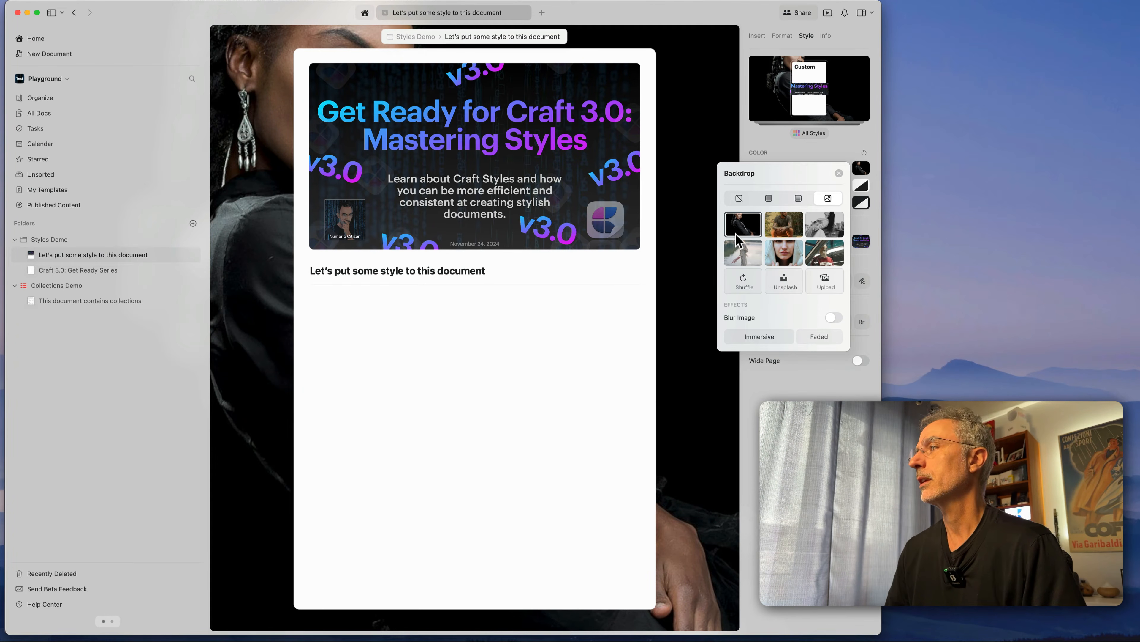
click(743, 252)
click(833, 317)
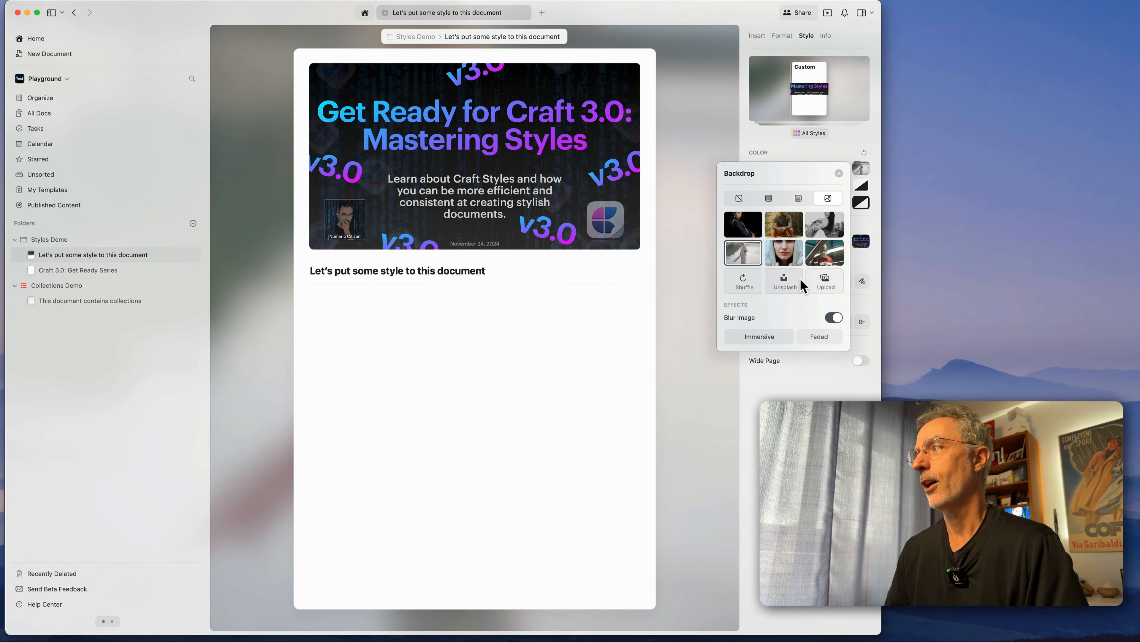
click(799, 197)
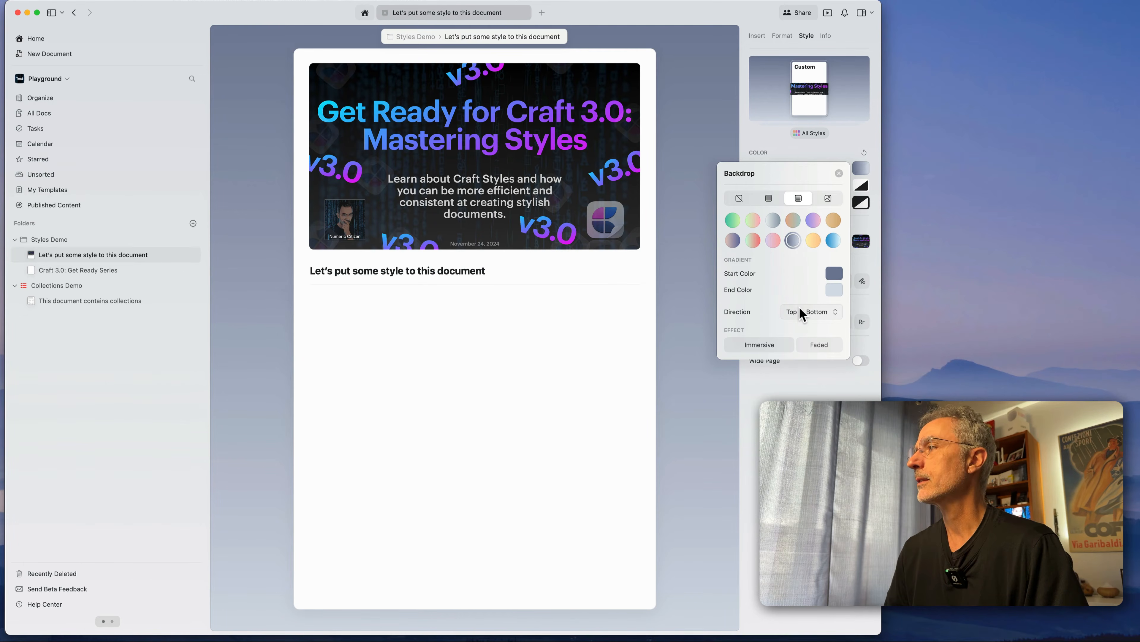
click(839, 174)
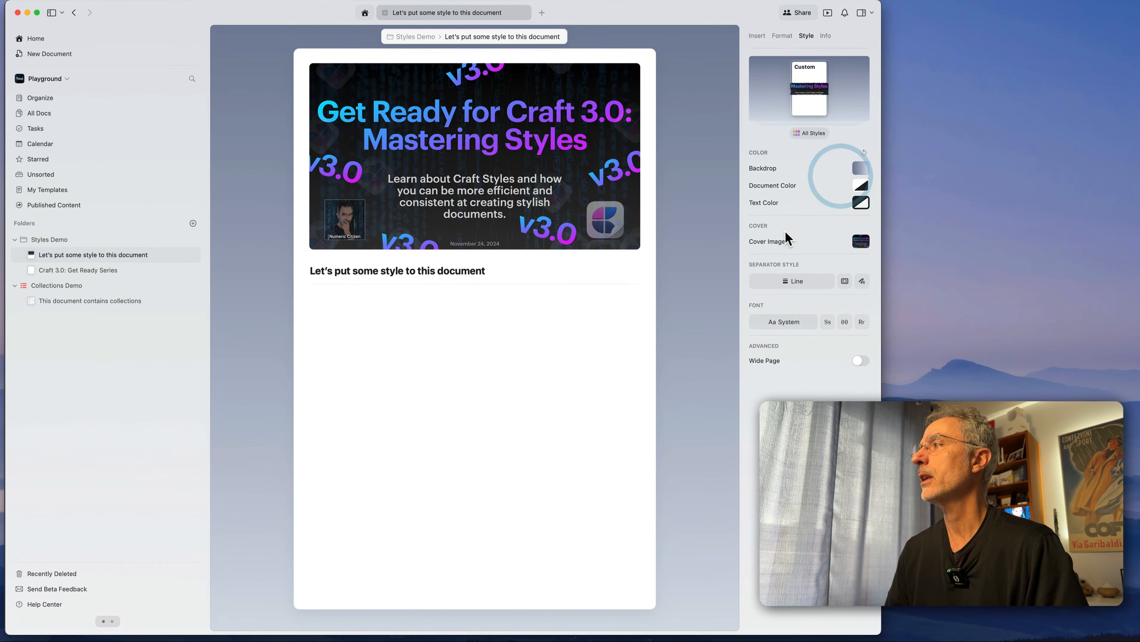
Step: Try pale cyan, black and white as the document color, and choose the automatic black-and-white option
click(862, 186)
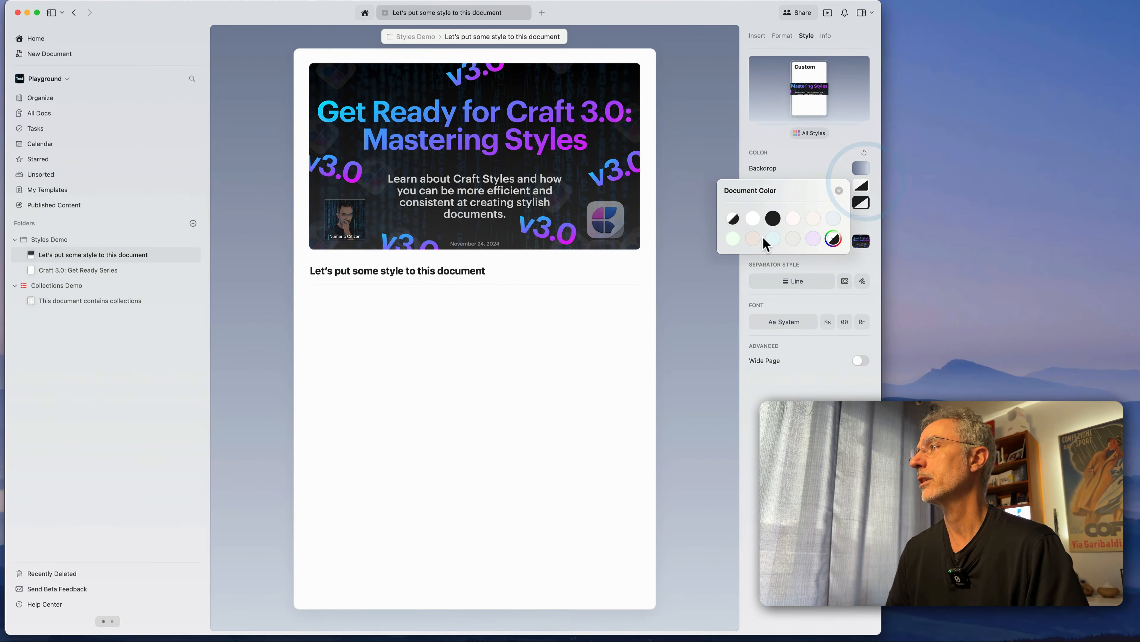
click(773, 237)
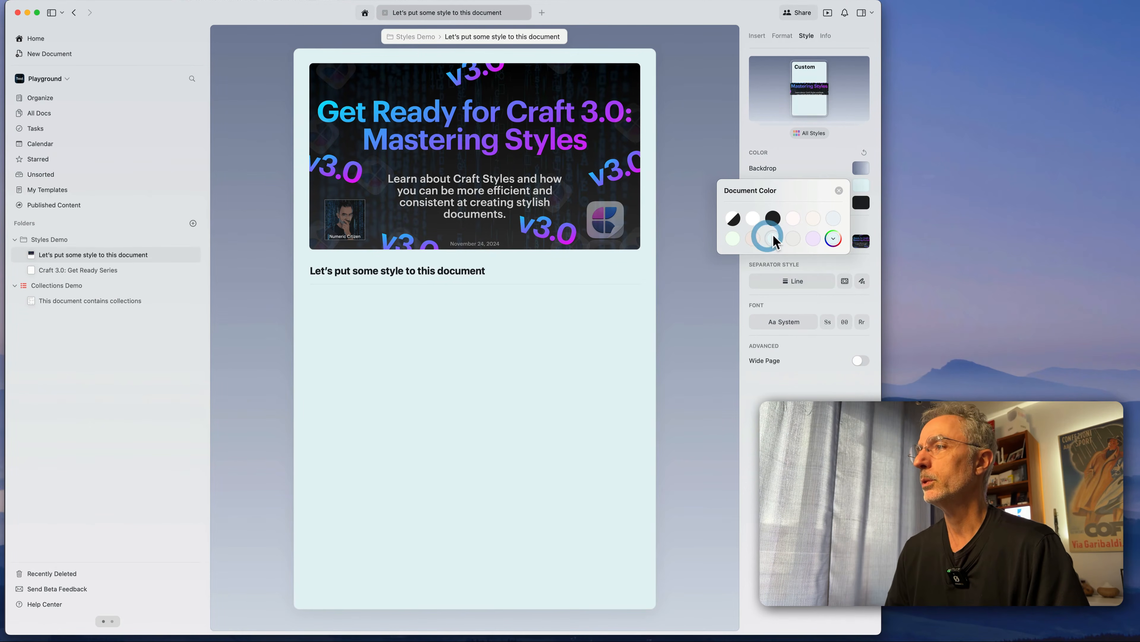
click(774, 219)
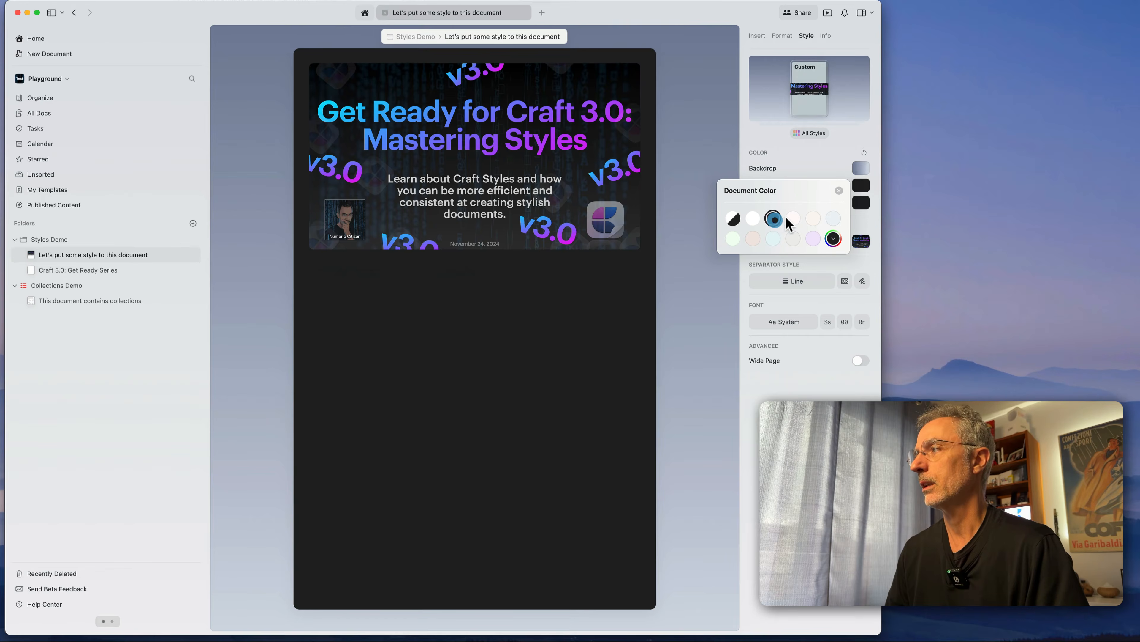
click(754, 219)
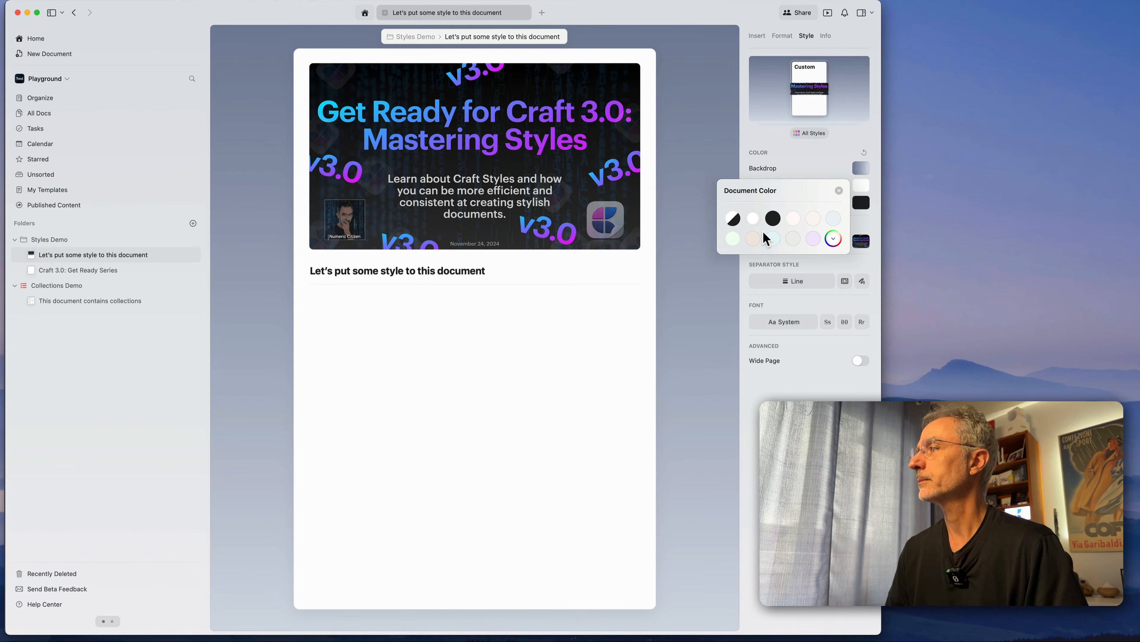
click(732, 219)
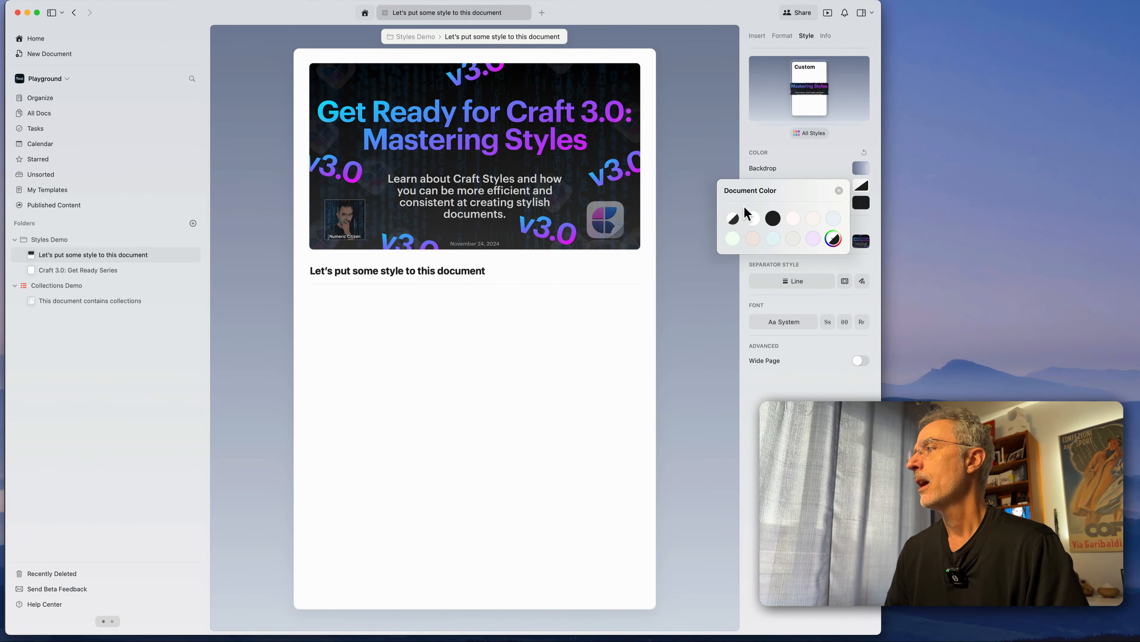
Step: Check the custom color picker for the document color and close it without choosing a color
click(833, 238)
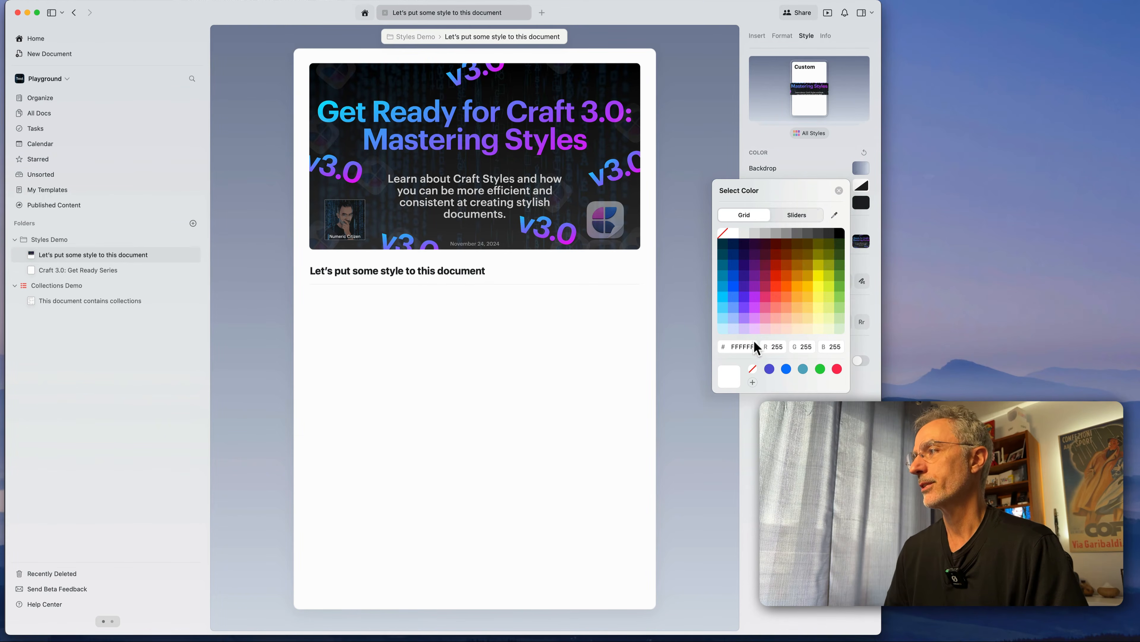
click(840, 193)
click(697, 243)
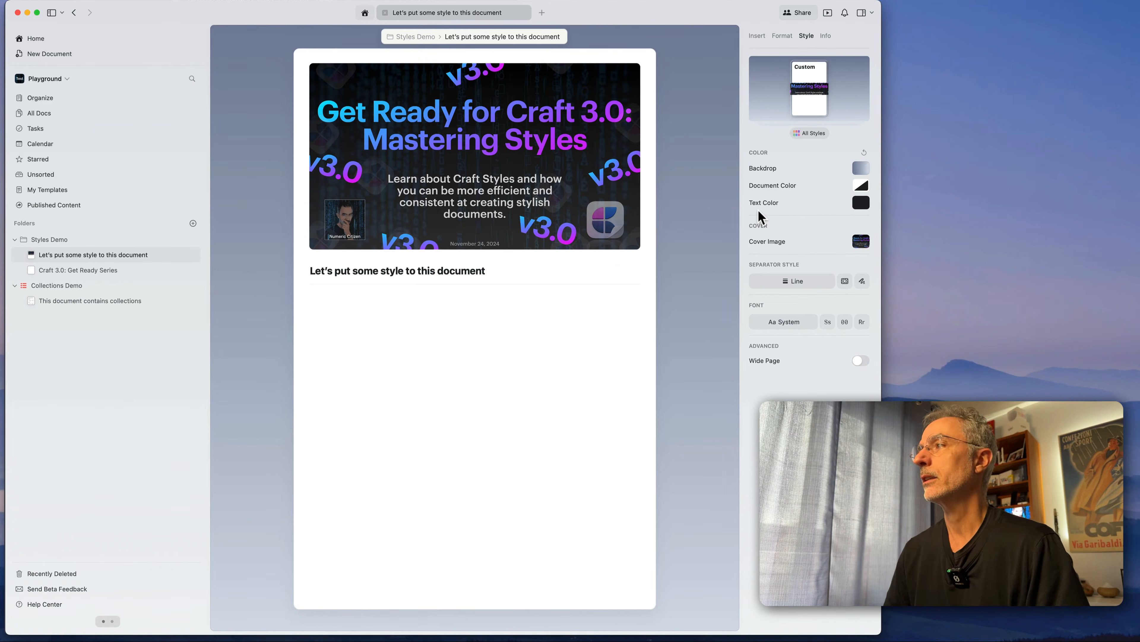
Step: Try the custom red FF4015 as the text color, test it with the line "sdasdasdasd" and delete that line
click(861, 203)
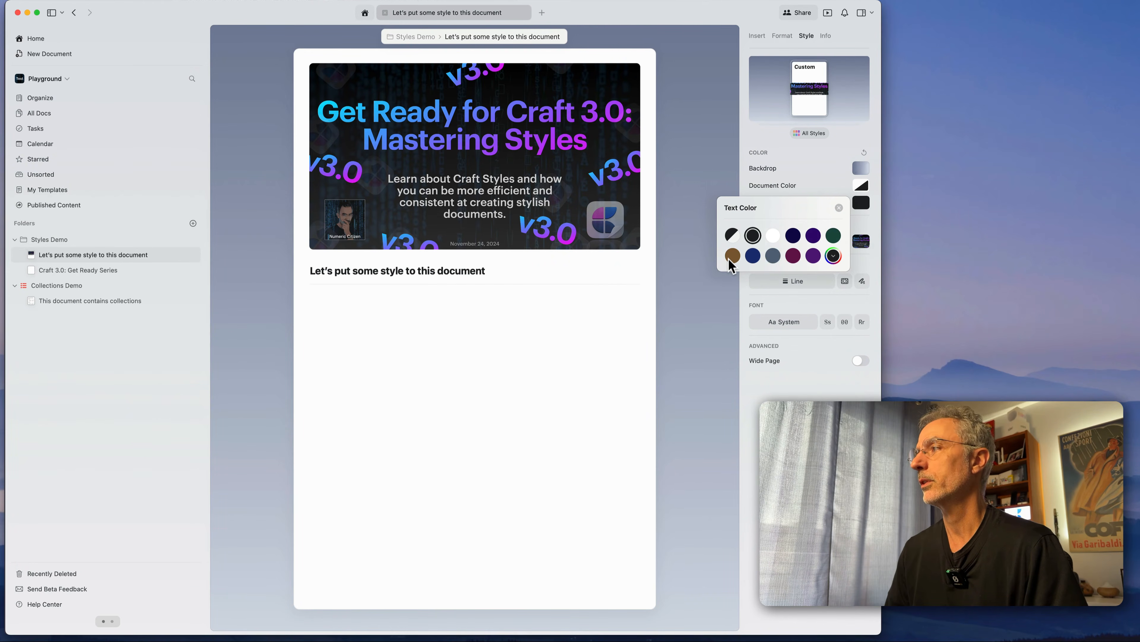
click(833, 256)
click(779, 305)
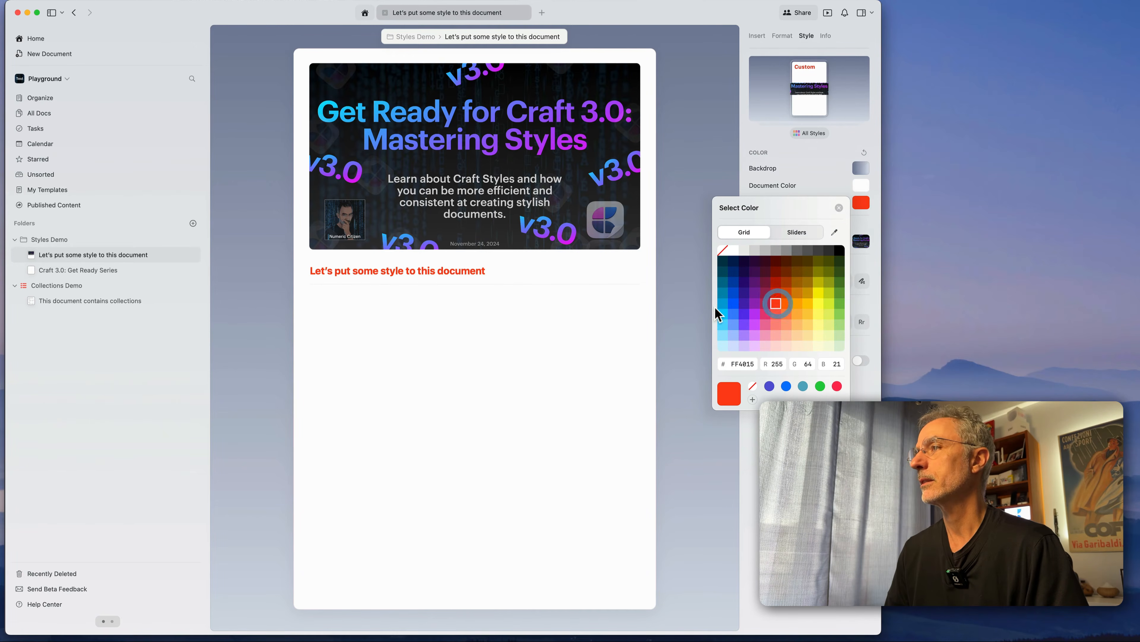
click(404, 323)
text(sdasdasdasd)
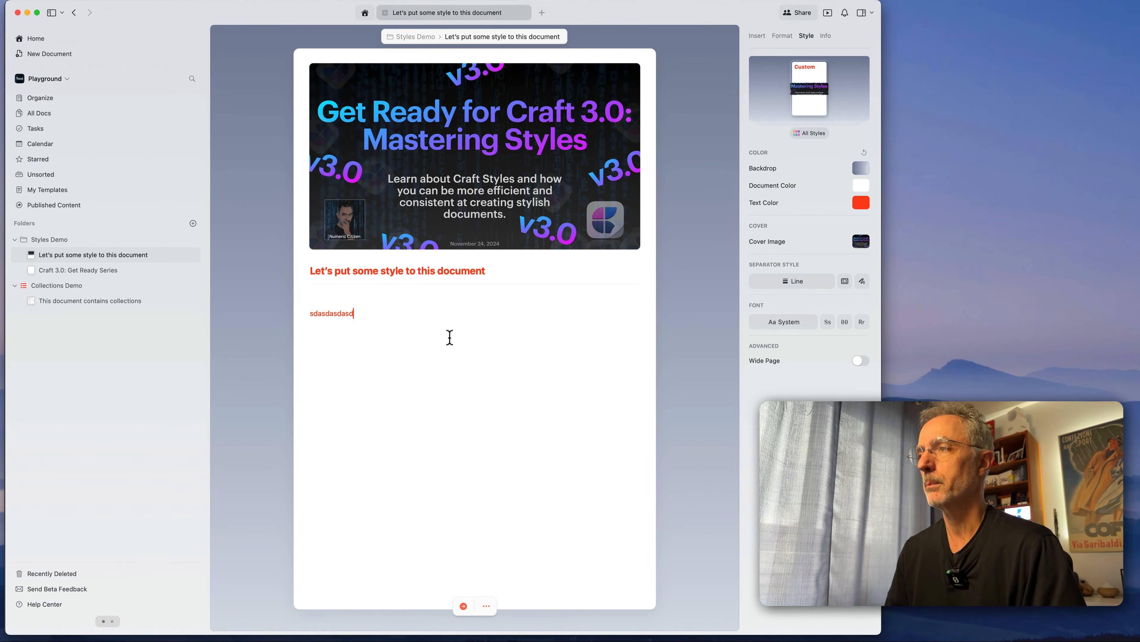
key(super+a)
key(BackSpace)
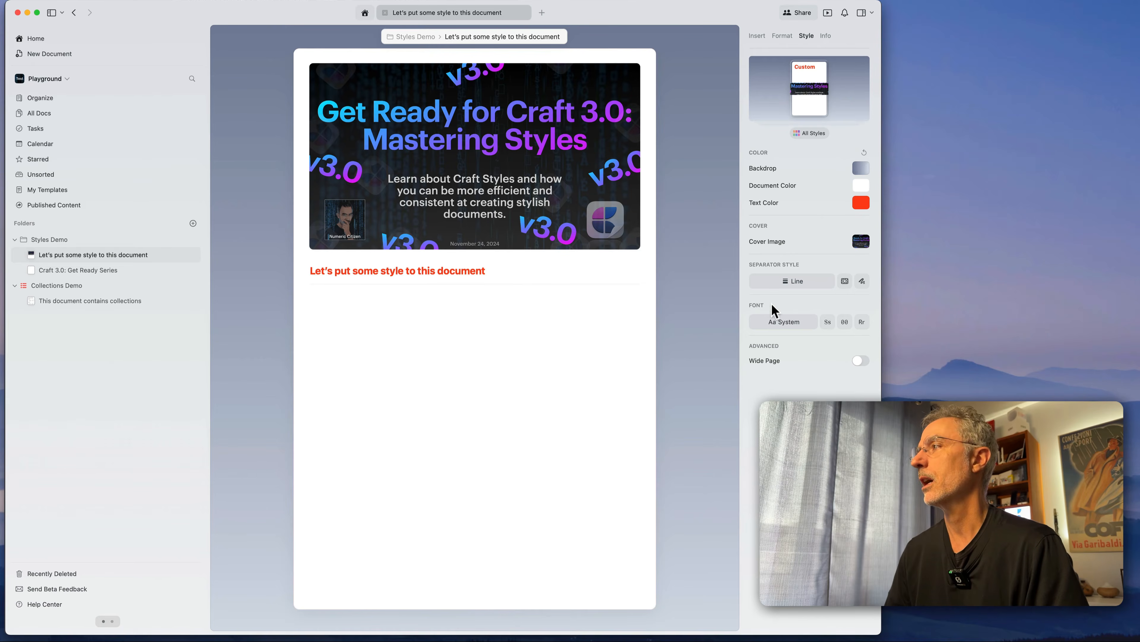
Step: Set the text color to the automatic black-and-white option, test it by writing "sda" and delete the test text
click(860, 204)
click(733, 235)
click(413, 330)
click(412, 330)
text(sda)
click(392, 319)
key(BackSpace)
key(BackSpace)
key(BackSpace)
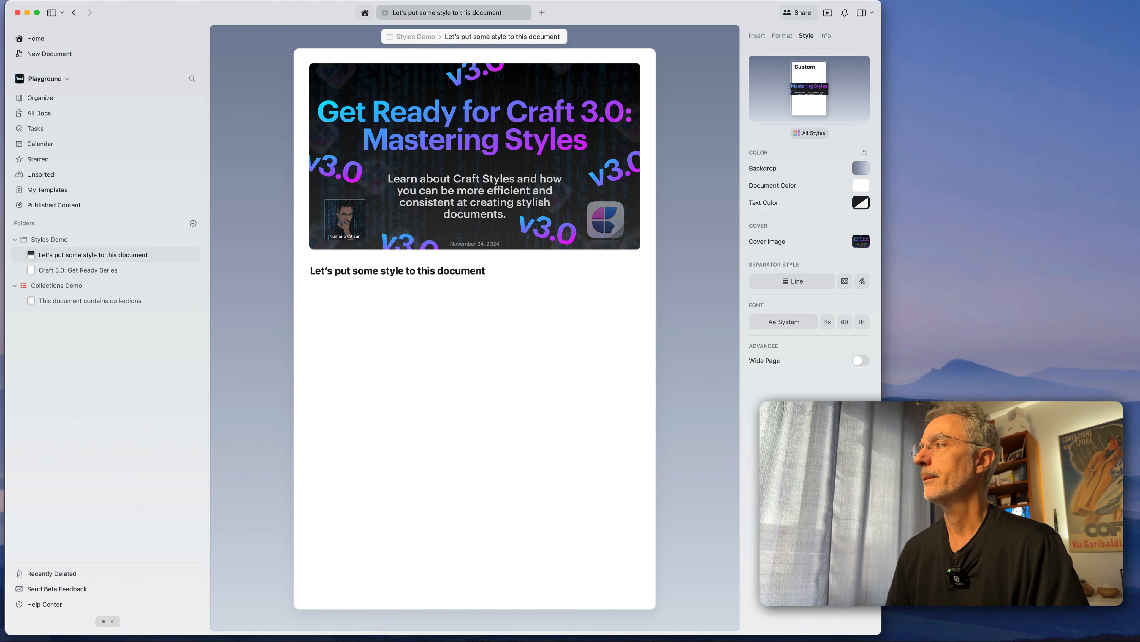
Step: Check which image sources and pictures are offered for the cover image, leaving the current cover in place
click(350, 309)
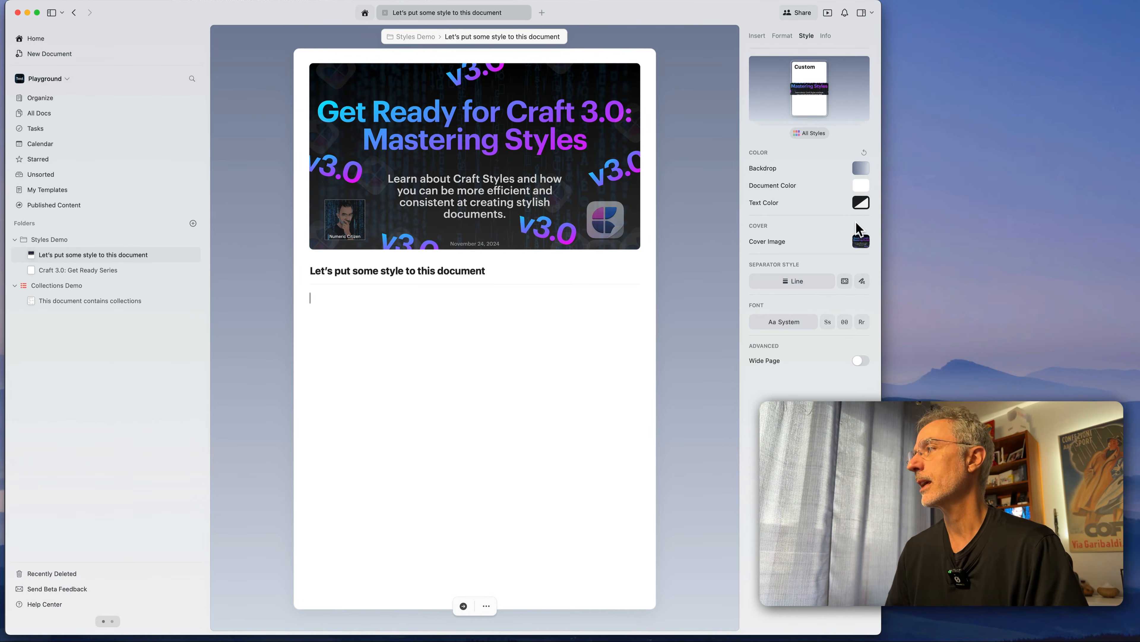
click(863, 243)
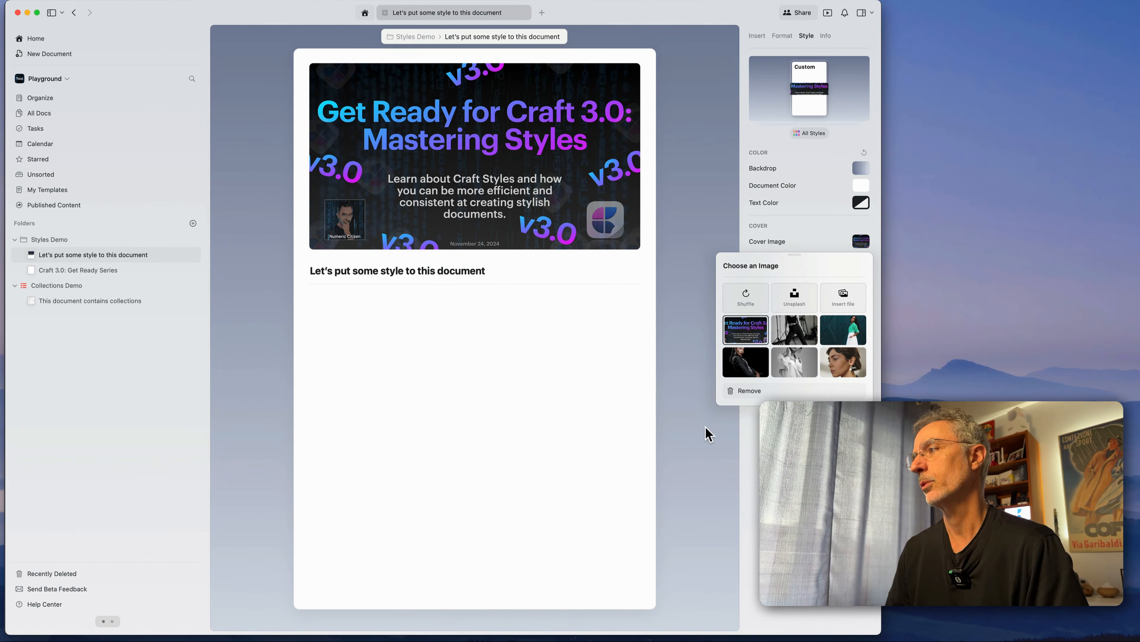
click(707, 451)
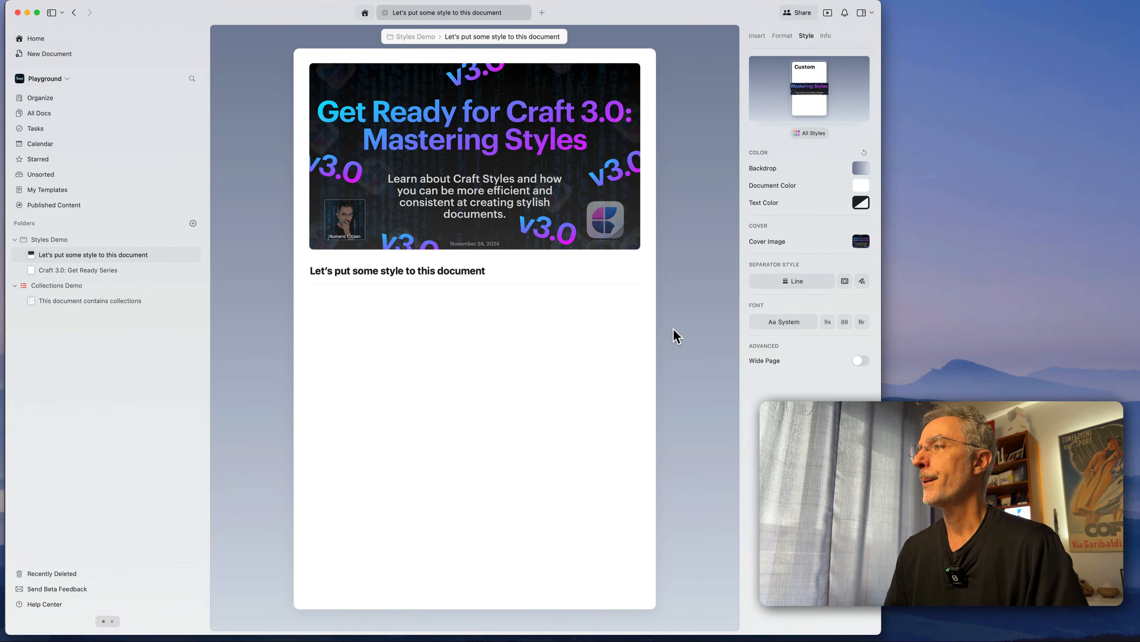
Step: Insert an Extralight separator on the empty line below the document title
click(561, 343)
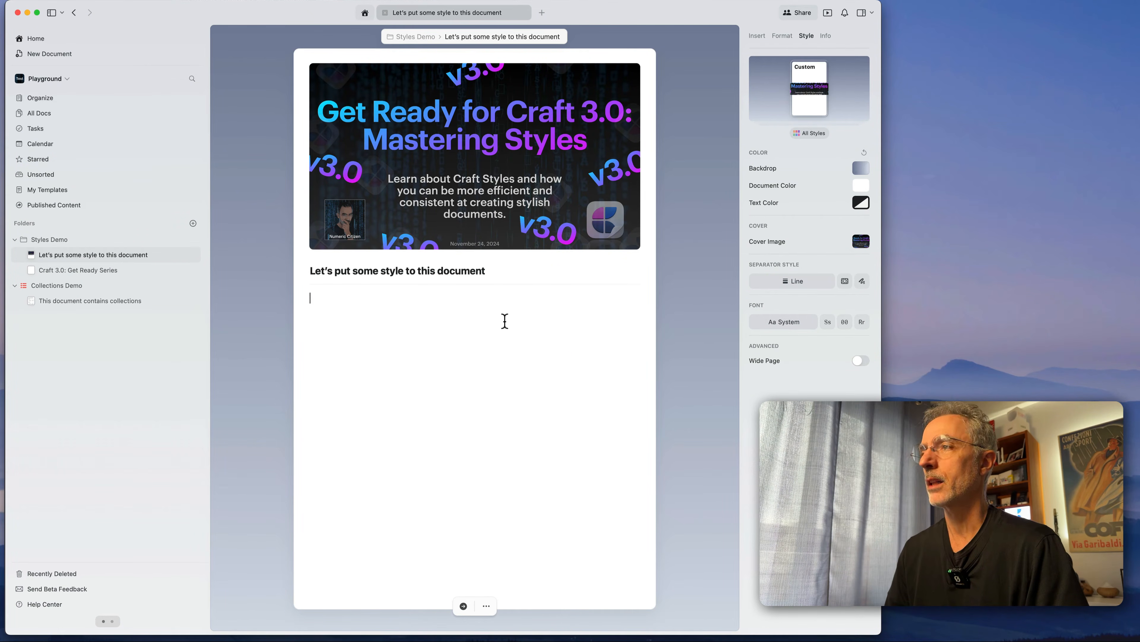
text(/sep)
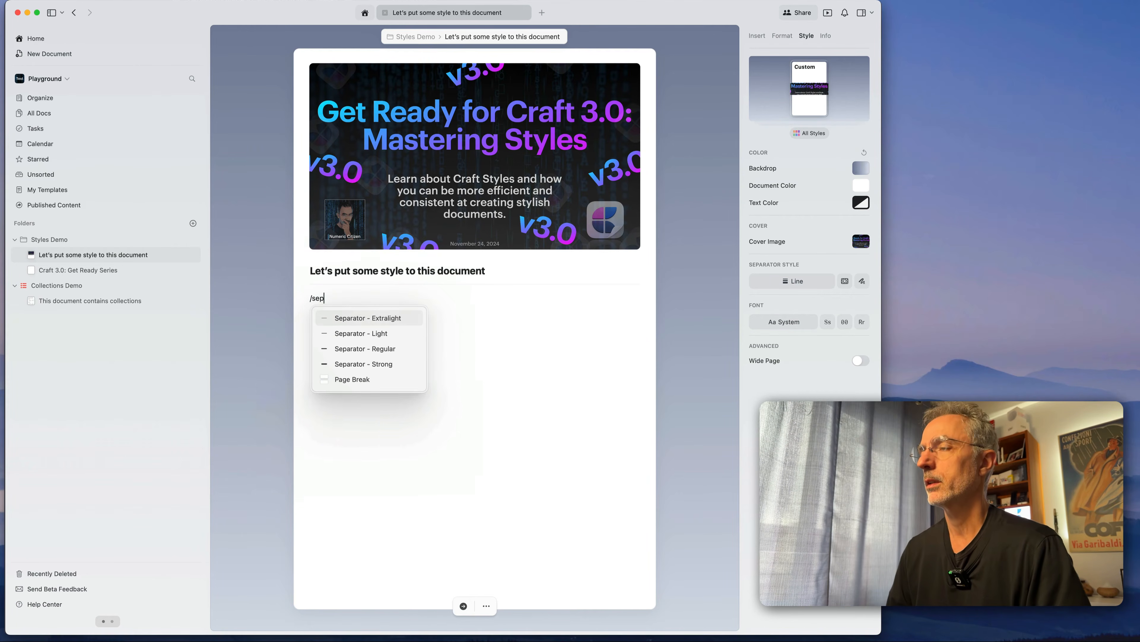
key(Return)
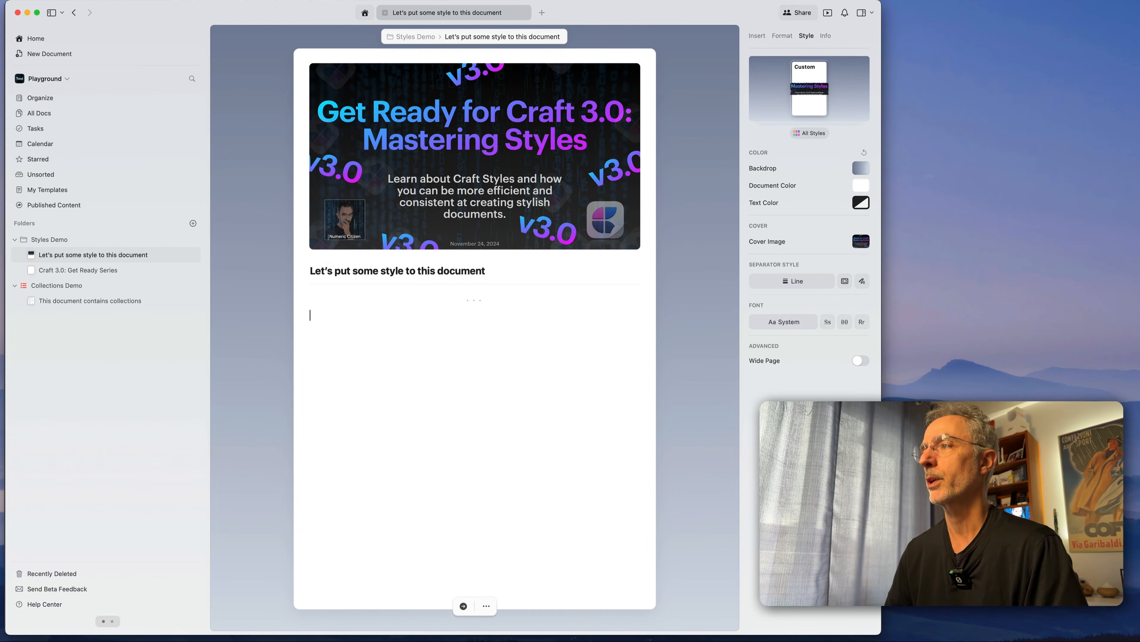
Step: Try the heavier separator types on the new separator and switch it back to the dotted Extralight type
click(476, 304)
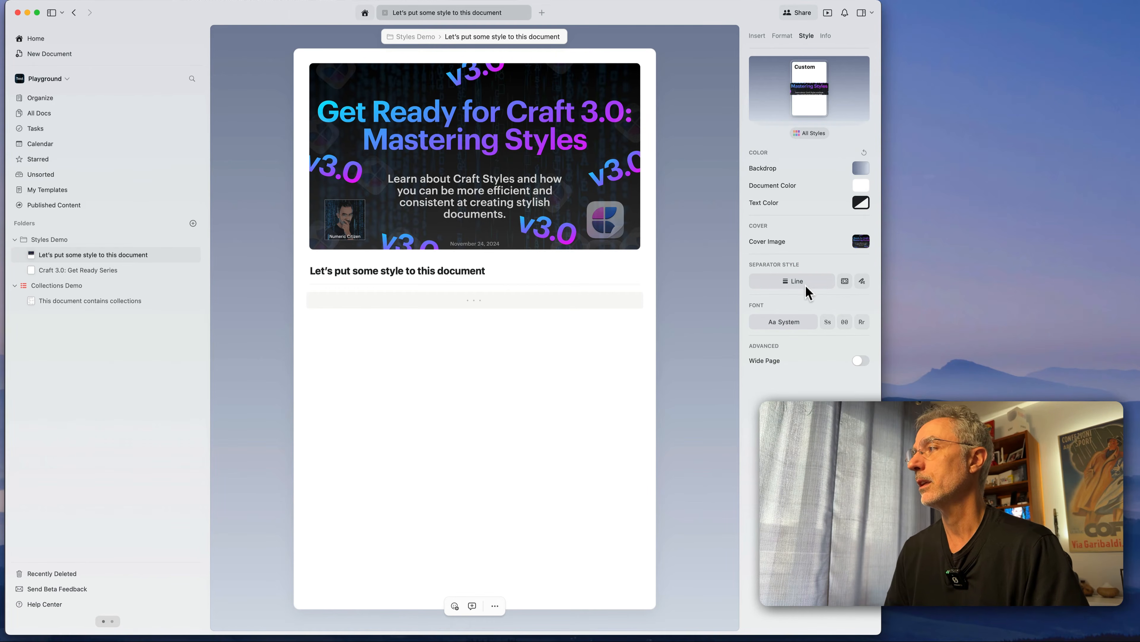
click(783, 36)
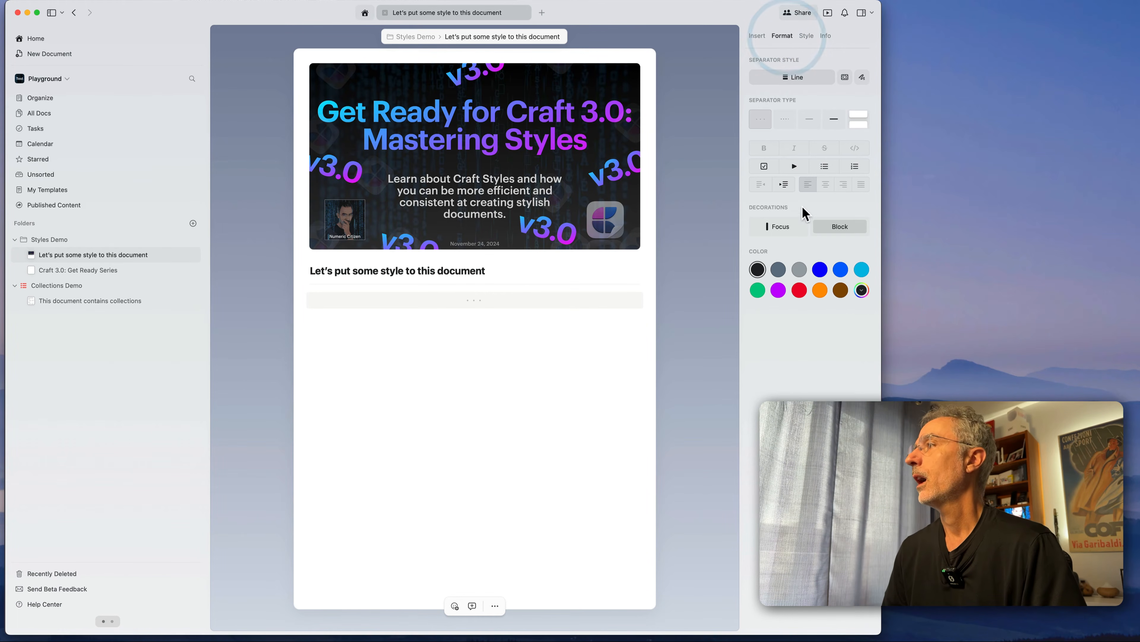
click(809, 119)
click(830, 121)
click(806, 122)
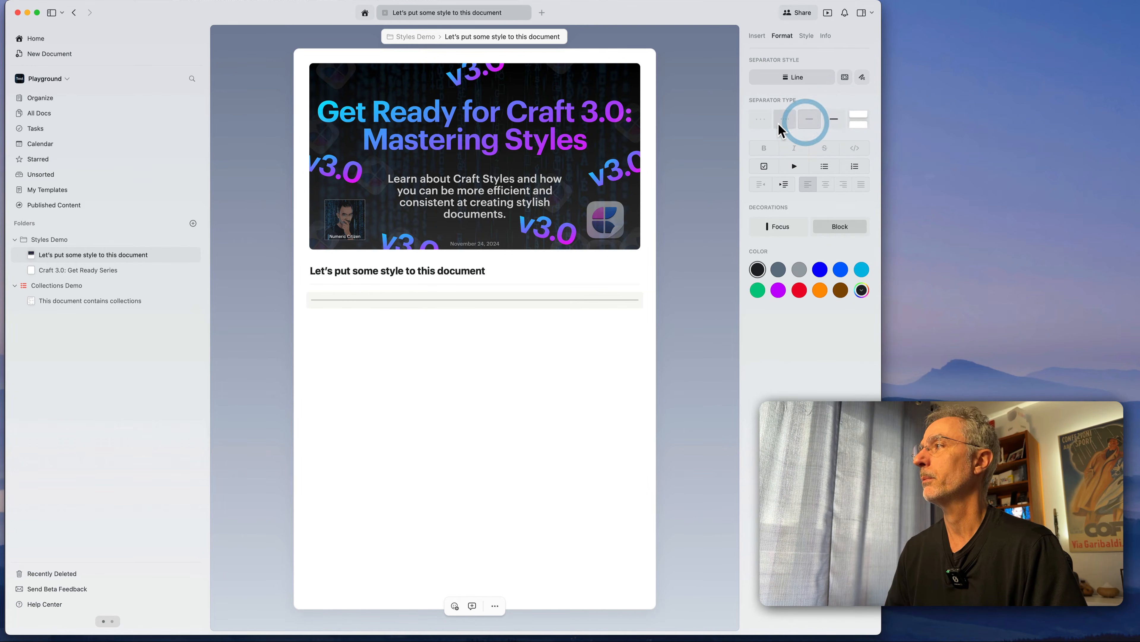
click(760, 120)
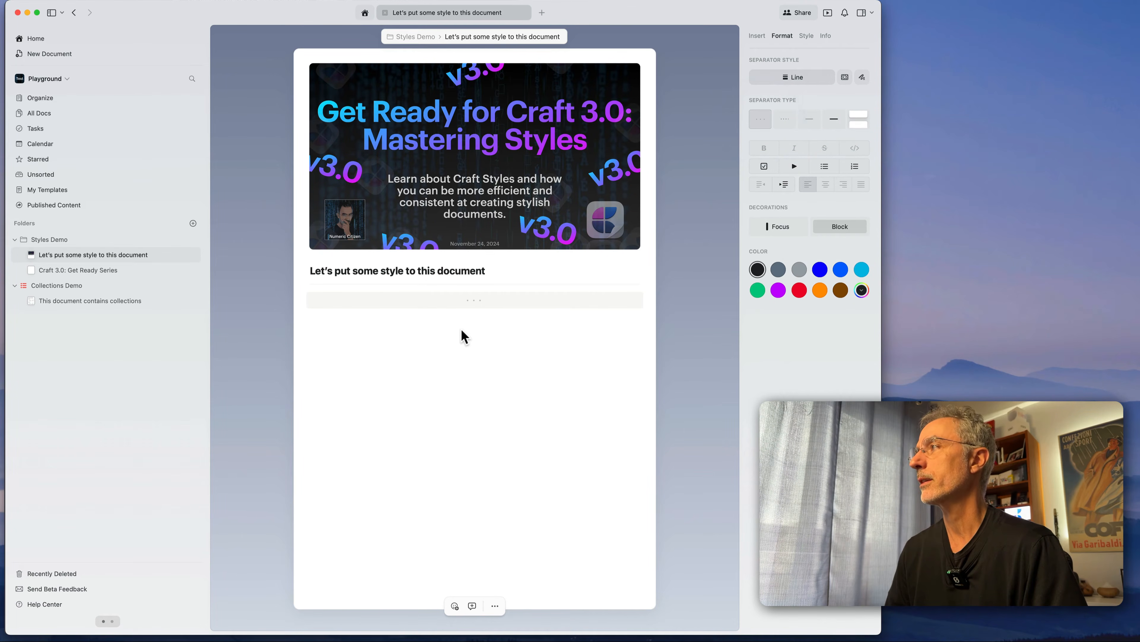
Step: Set the document's separator style to Washi Tape and switch its pattern from the image designs to the colored geometric patterns
click(807, 35)
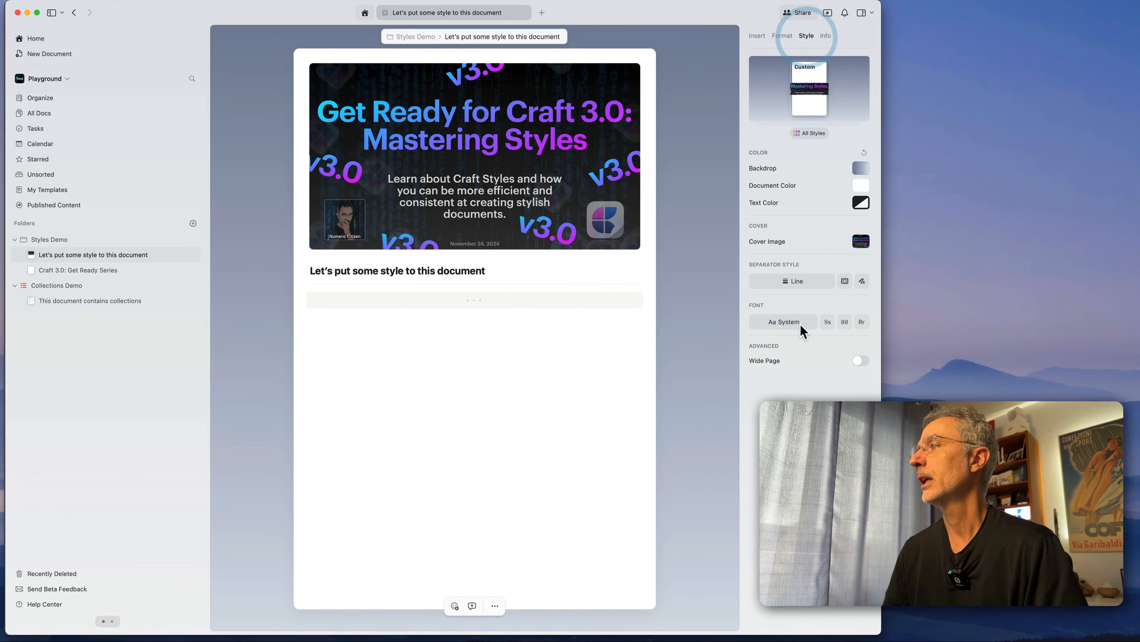
click(845, 281)
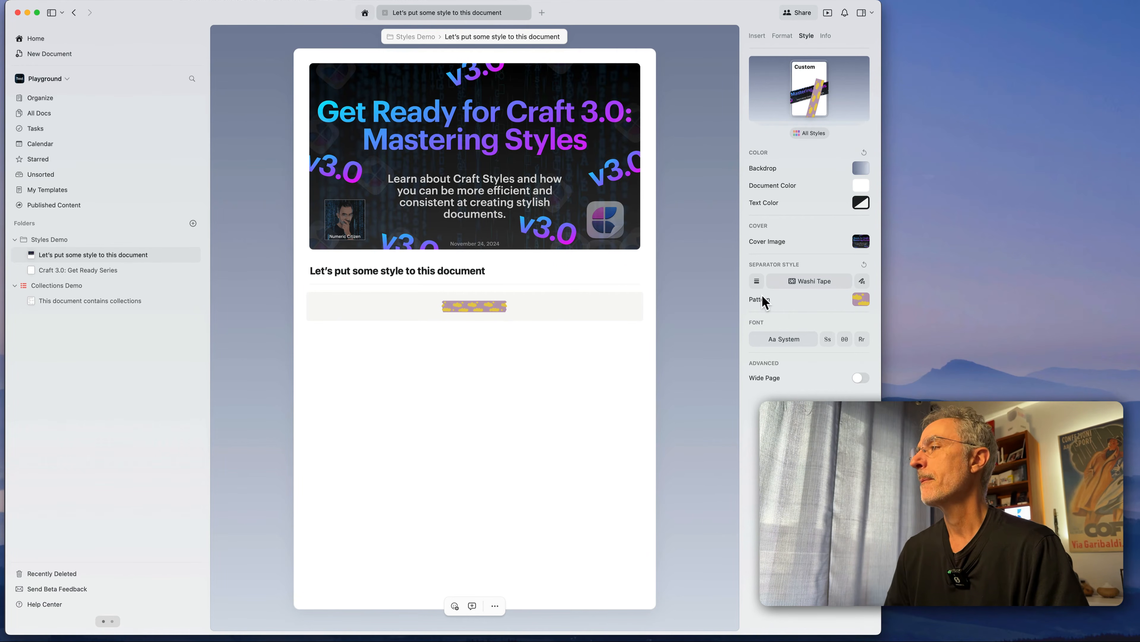
click(862, 301)
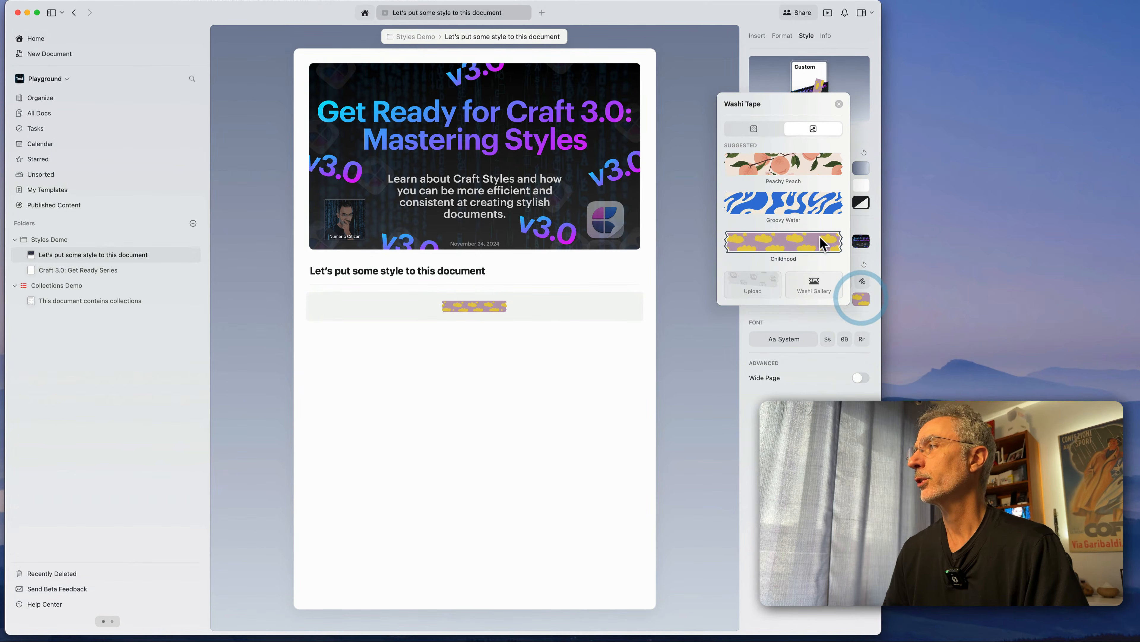
click(756, 130)
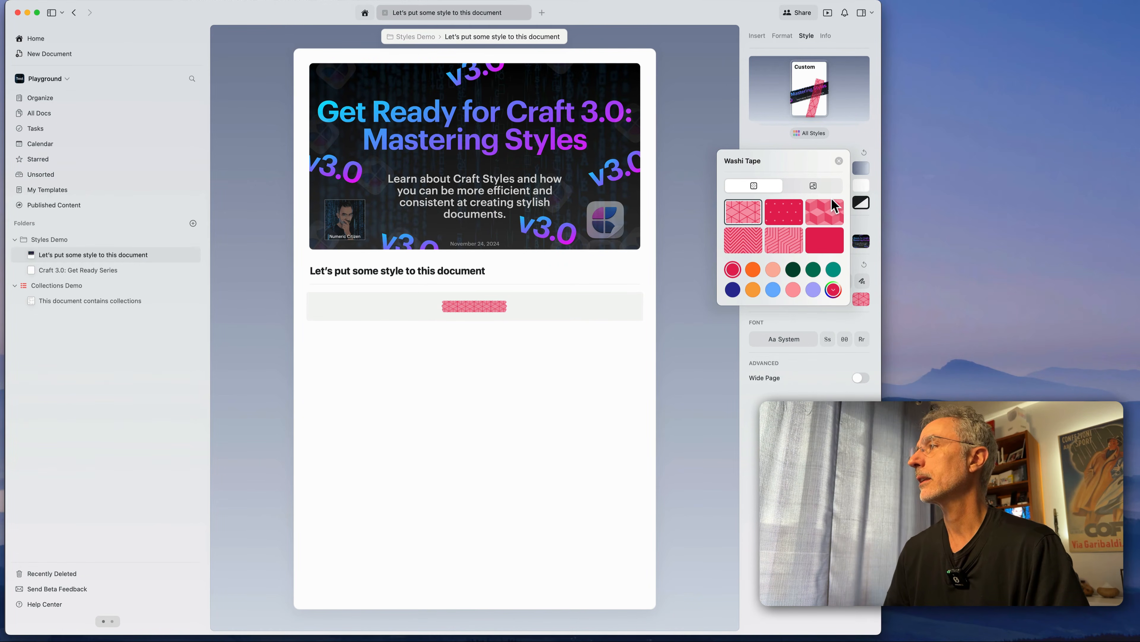
Step: Give the washi tape a custom blue, 48A3FB, by sampling it from the v3.0 lettering on the cover image
click(833, 291)
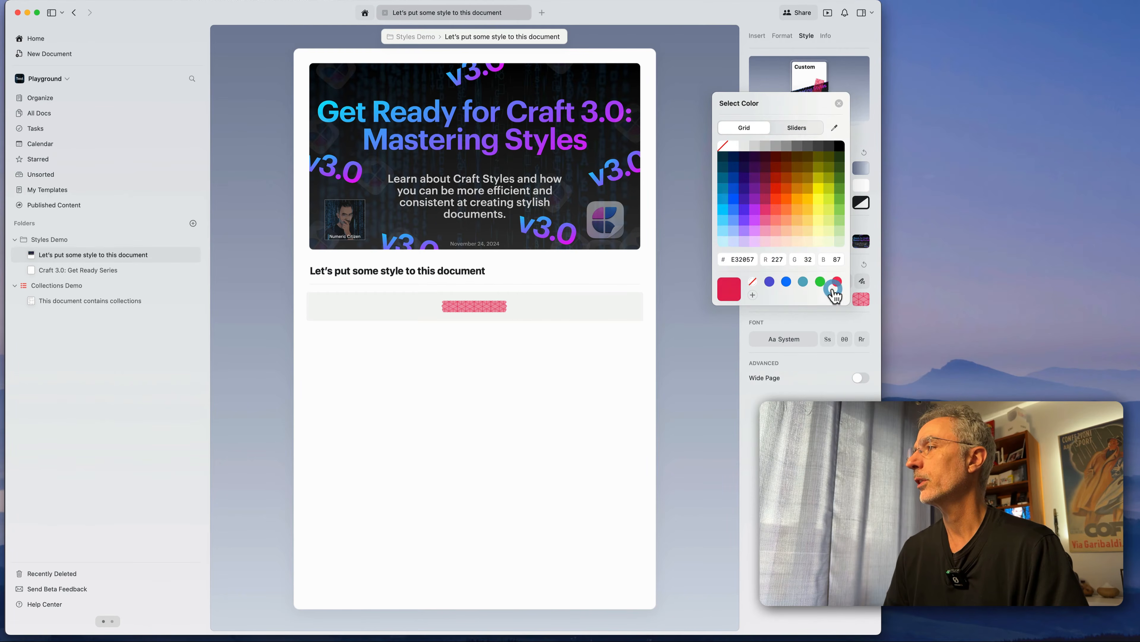
click(835, 128)
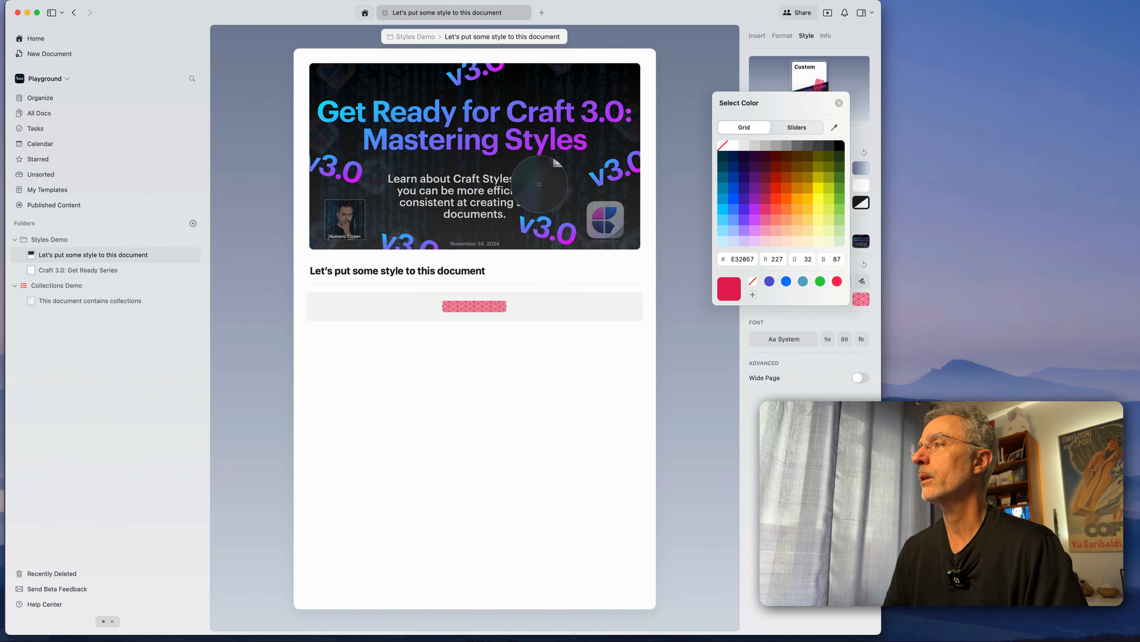
click(523, 223)
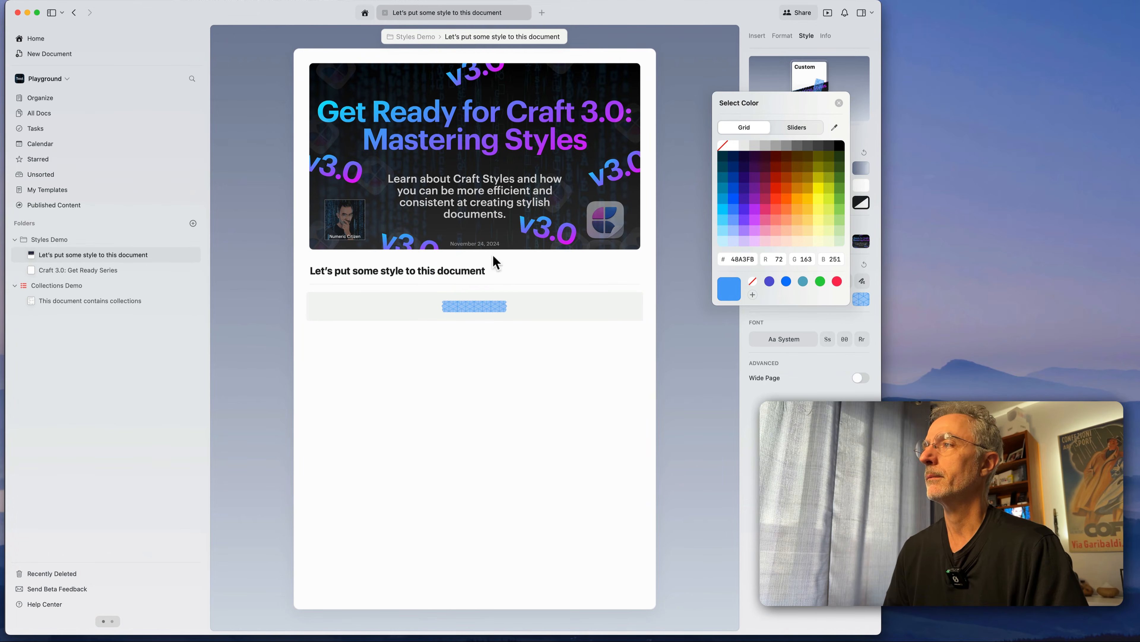
click(839, 104)
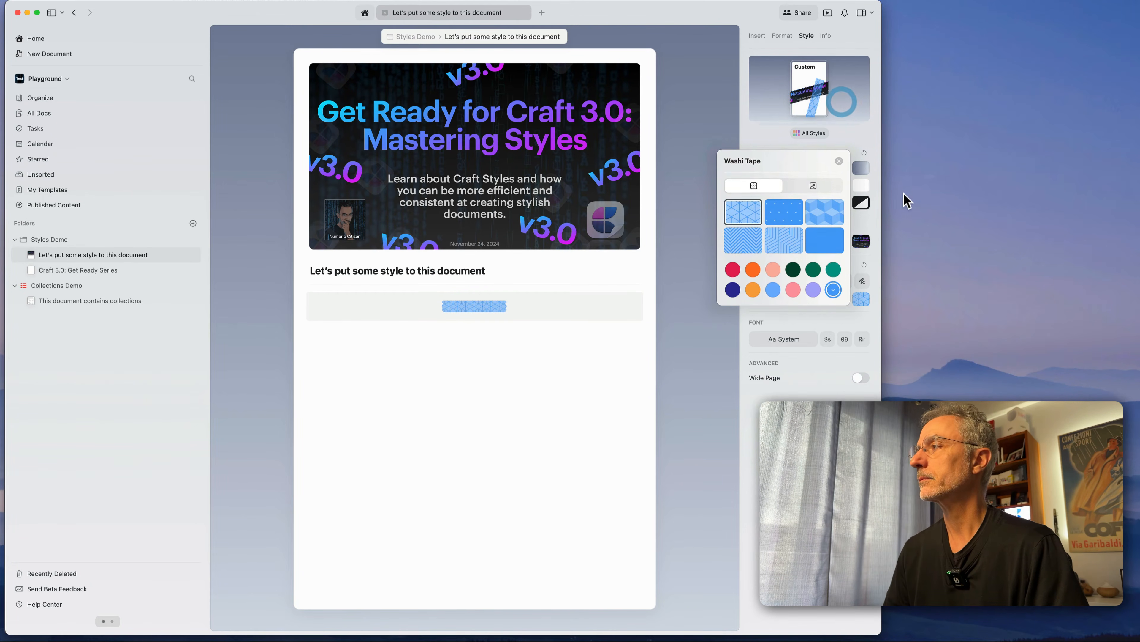
Step: Try the cube and zigzag washi tape patterns and settle on the fine wavy-line pattern
click(825, 213)
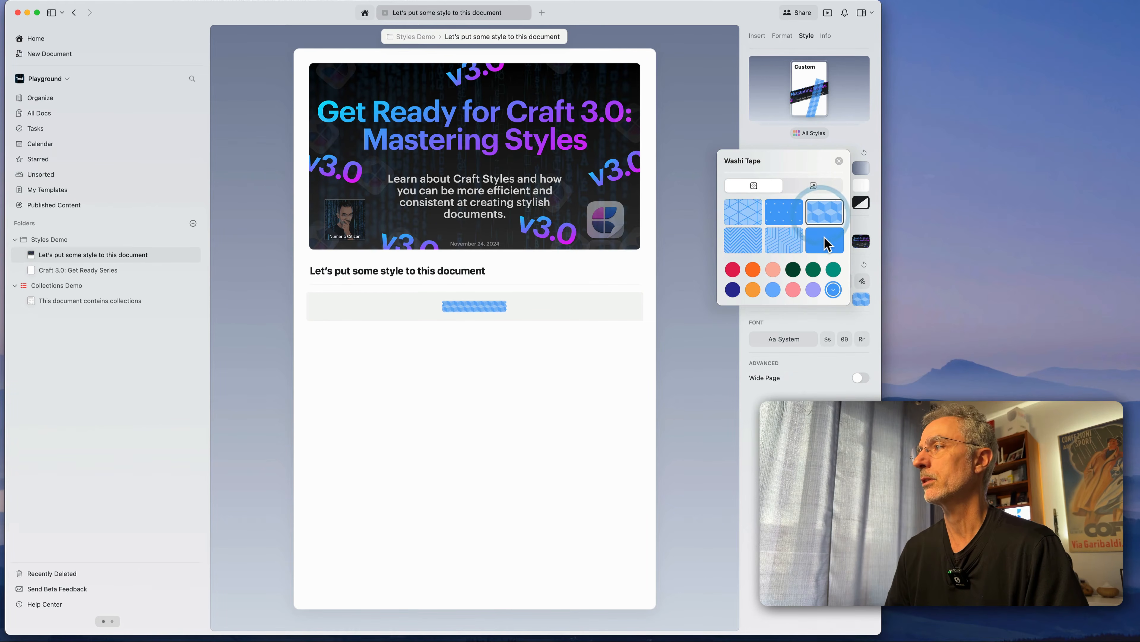
click(748, 241)
click(777, 241)
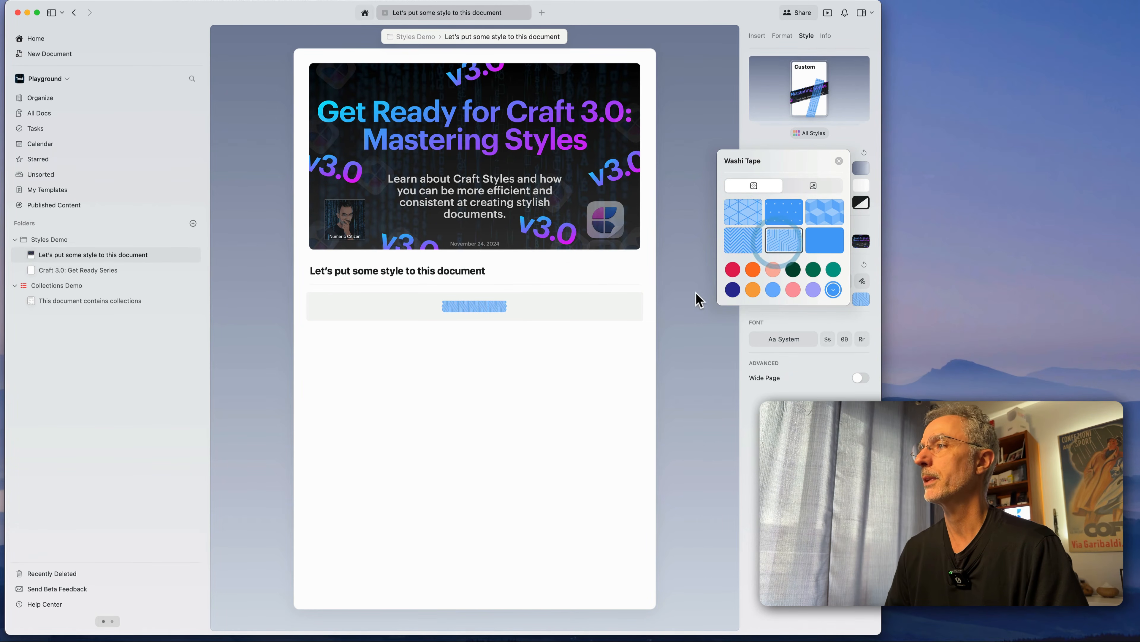
click(710, 333)
Step: Insert a second separator below the first washi tape separator
click(490, 363)
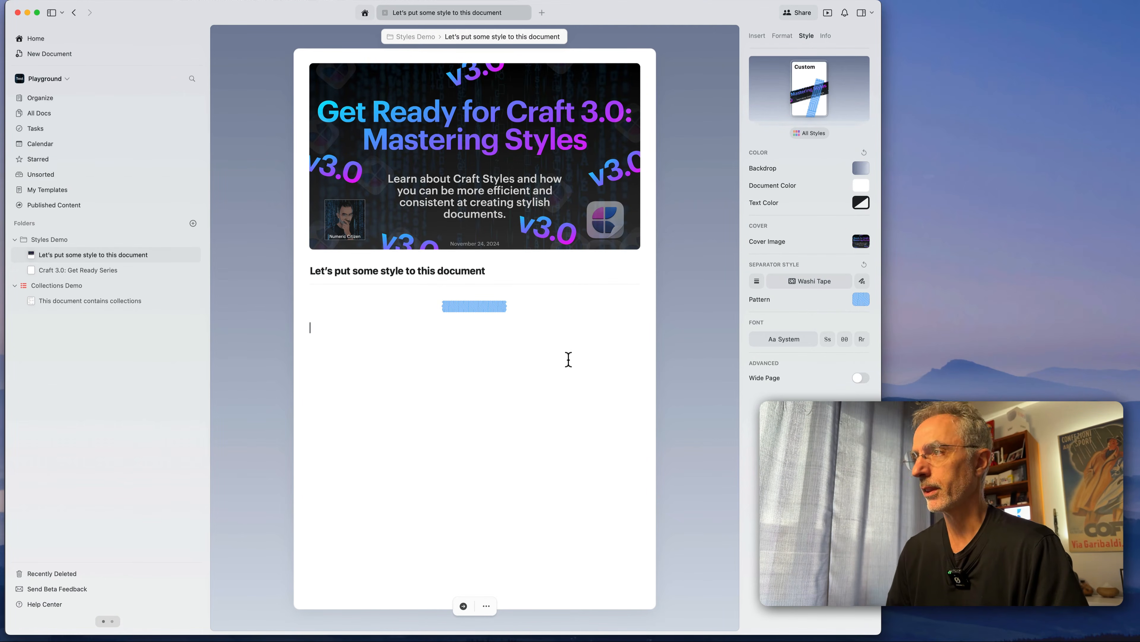
text(/sep)
key(Down)
key(Return)
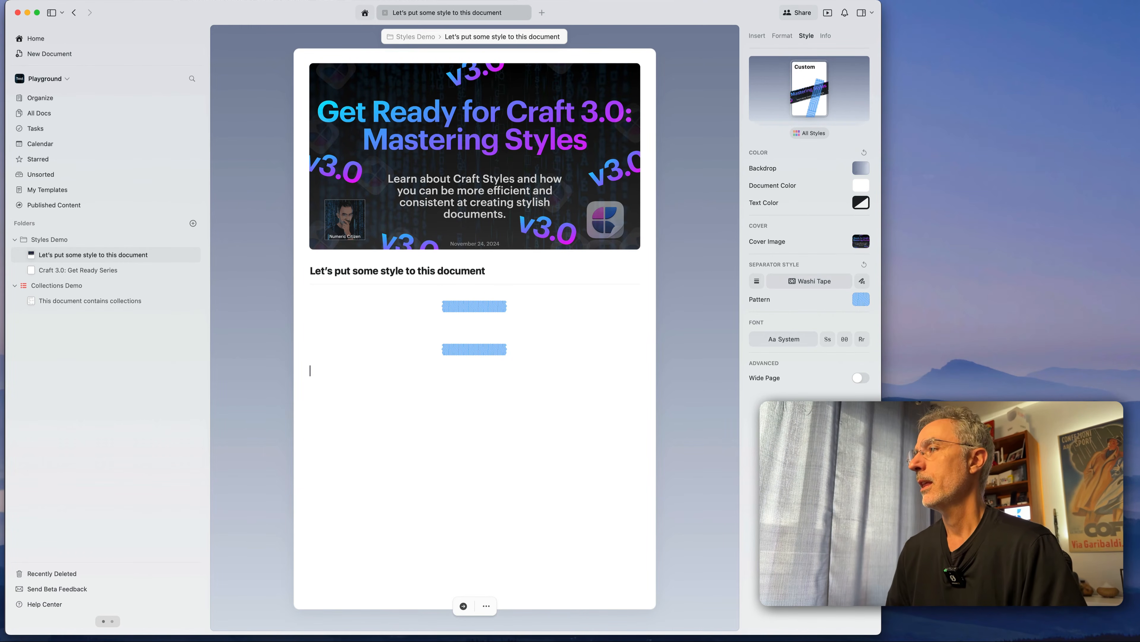
Step: Try the Strong separator type on the first washi tape separator and undo it
click(489, 310)
click(785, 36)
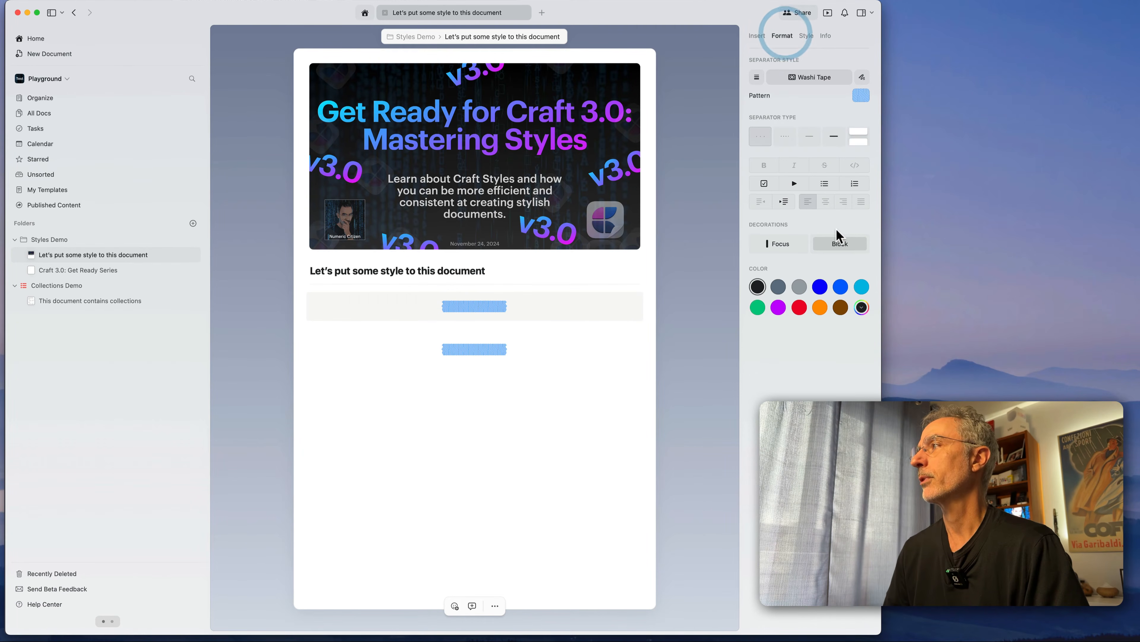
click(836, 135)
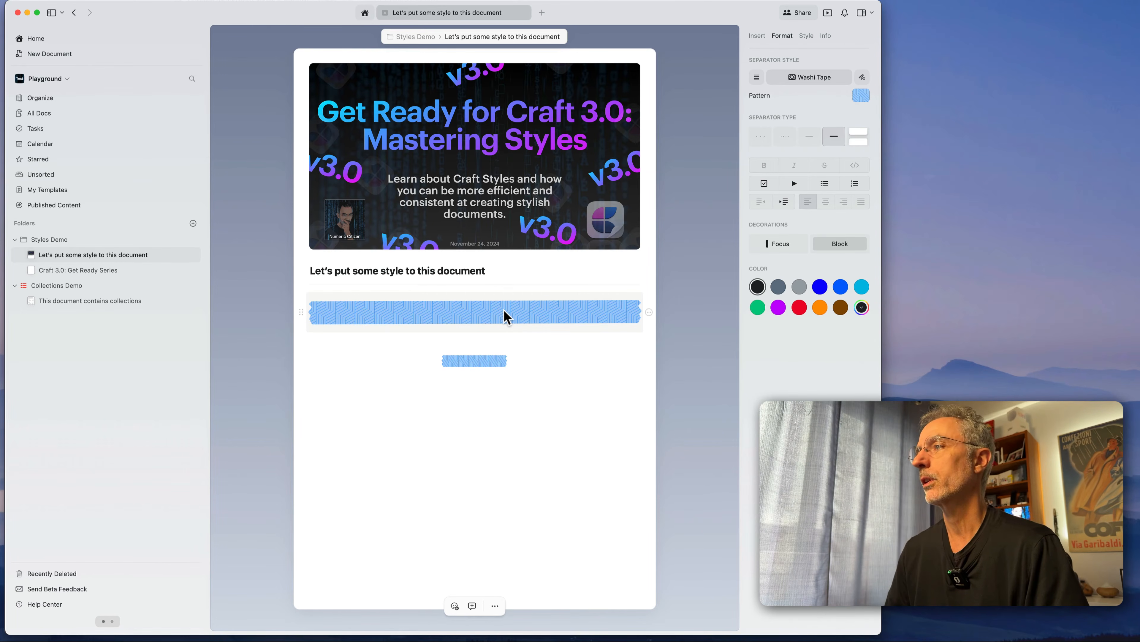
key(super+z)
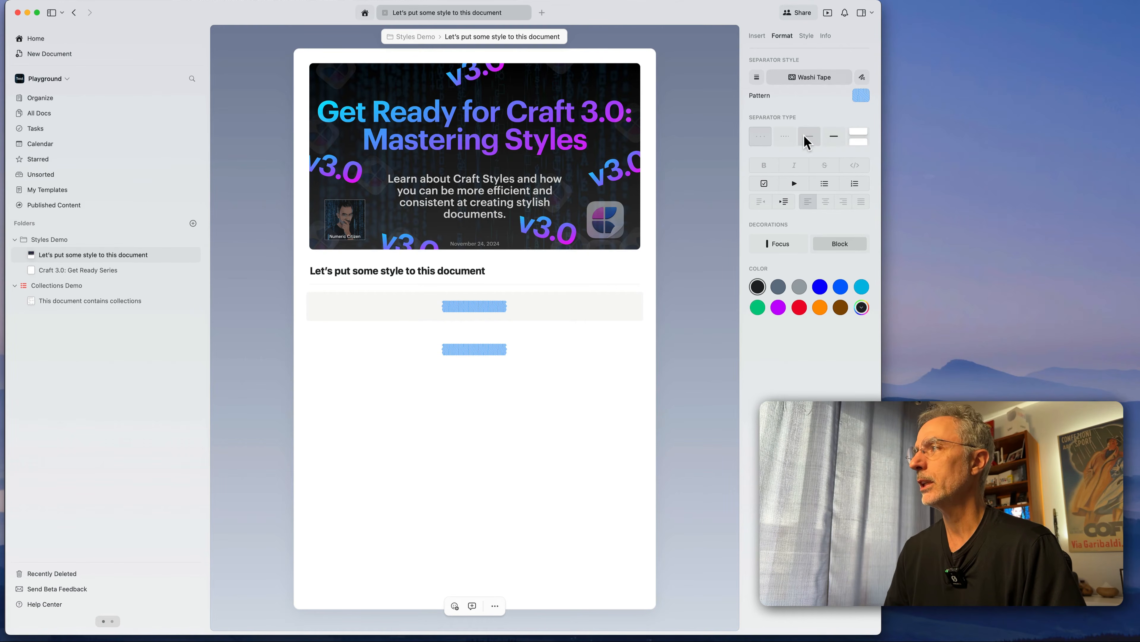
Step: Set the document's separator style to Doodle
click(804, 34)
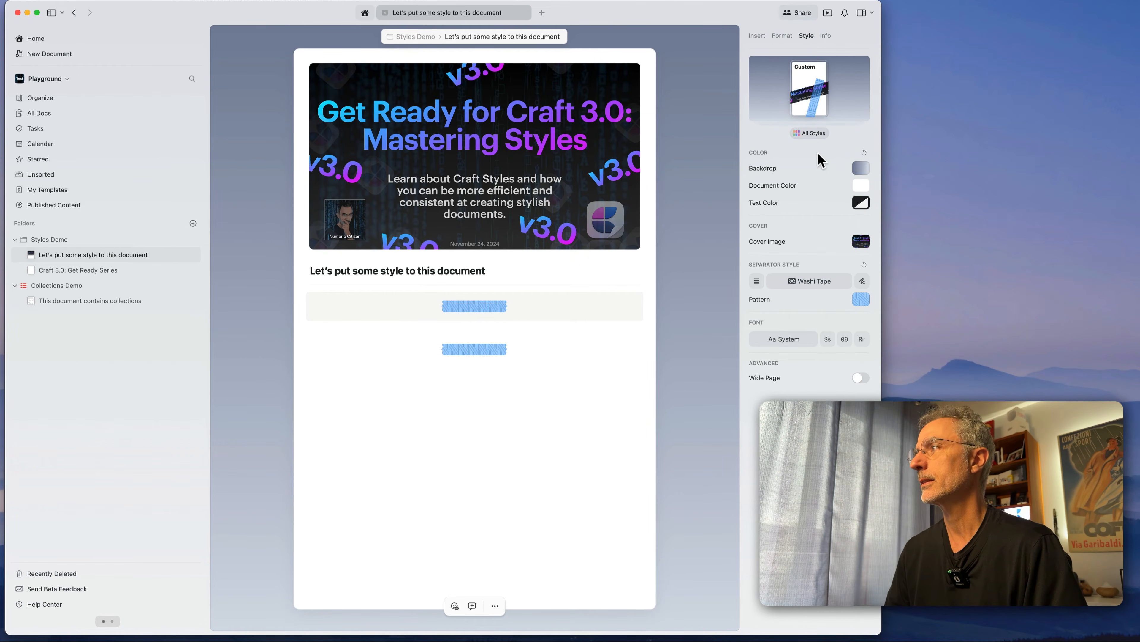
click(784, 37)
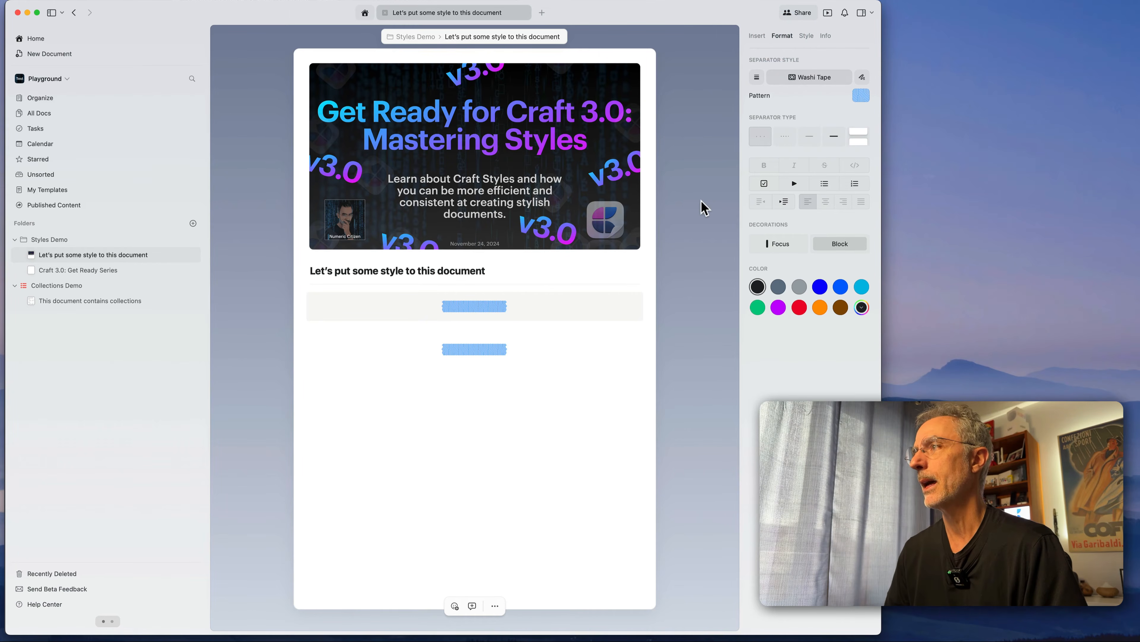
click(806, 36)
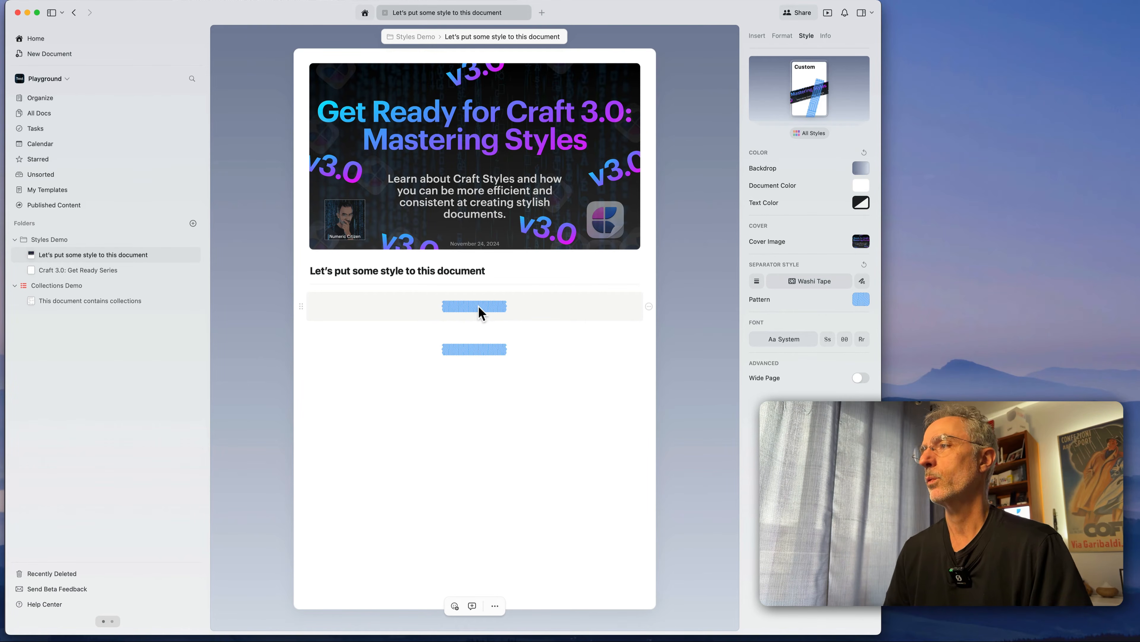
click(862, 281)
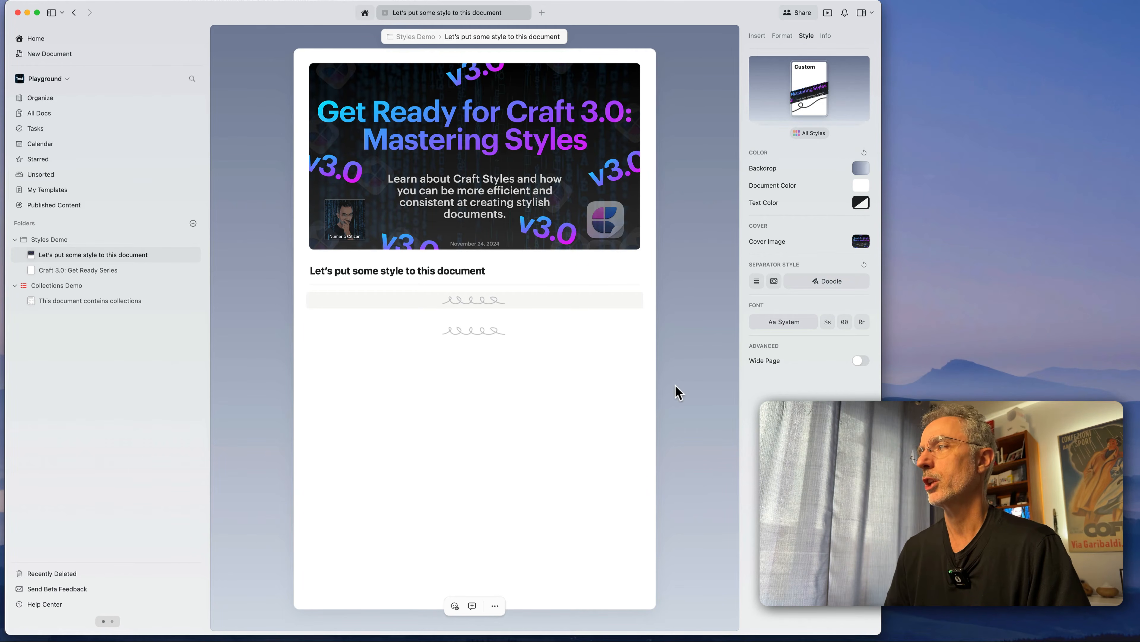
click(830, 282)
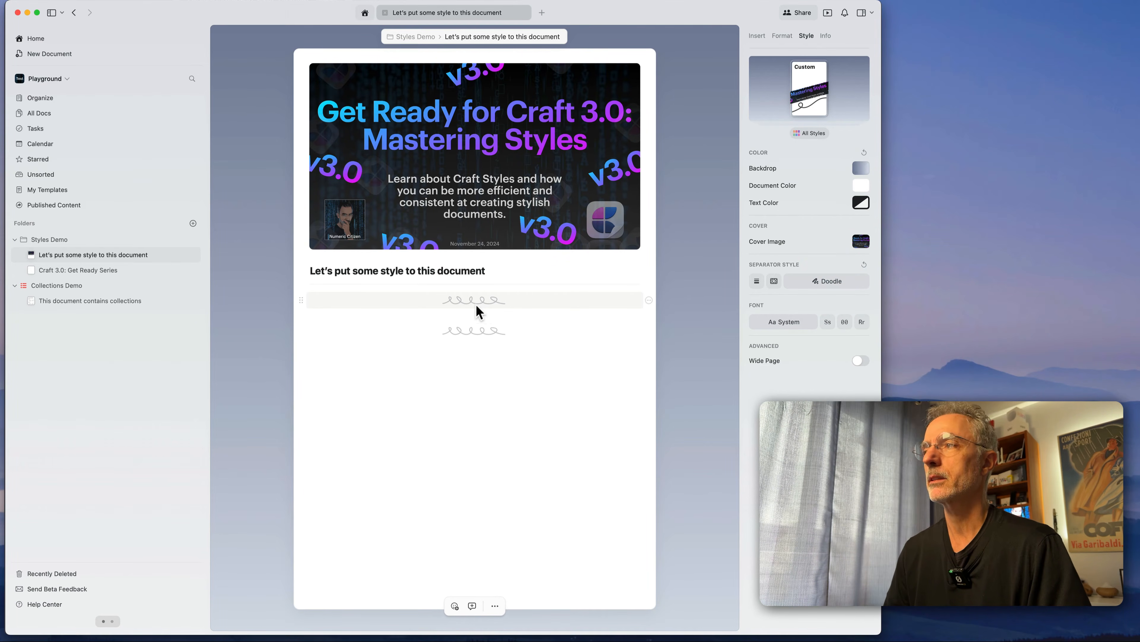
Step: Delete the second doodle separator and paste seven copies of the remaining one directly below it
click(473, 331)
key(BackSpace)
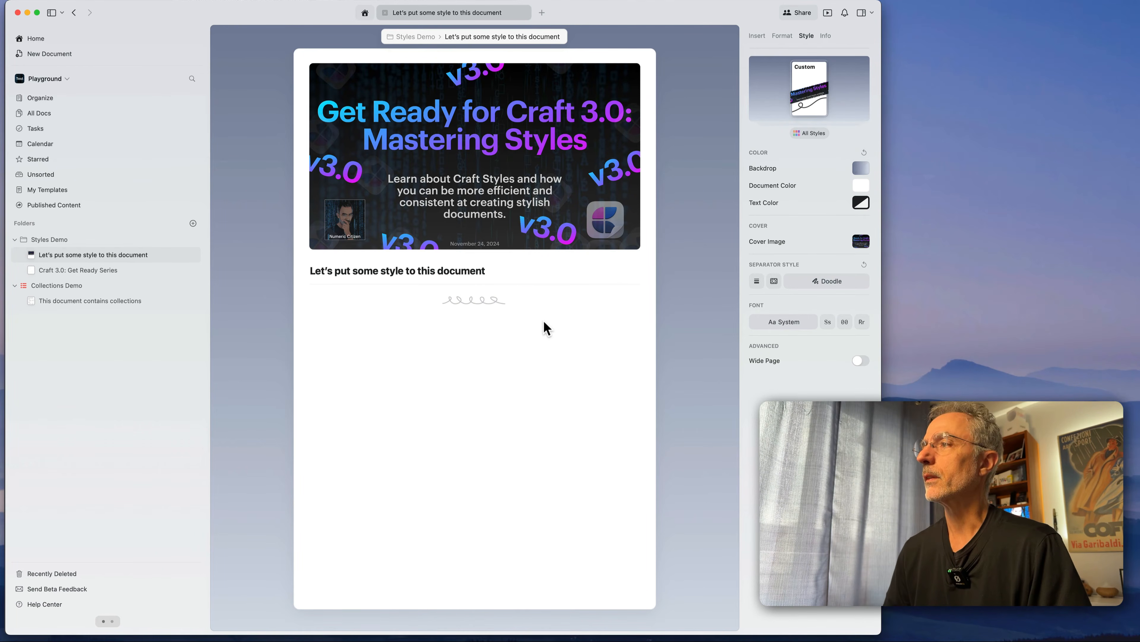
click(511, 304)
key(super+c)
key(super+v)
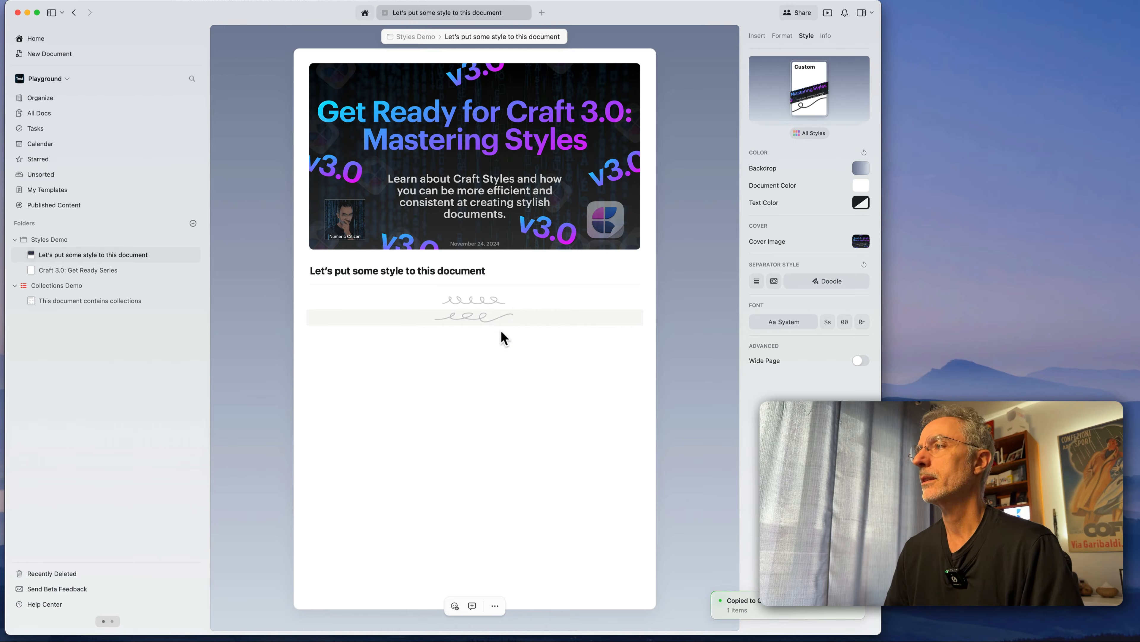
key(super+v)
key(super+v)
key(super+v)
key(super+v)
key(super+v)
key(super+v)
click(499, 453)
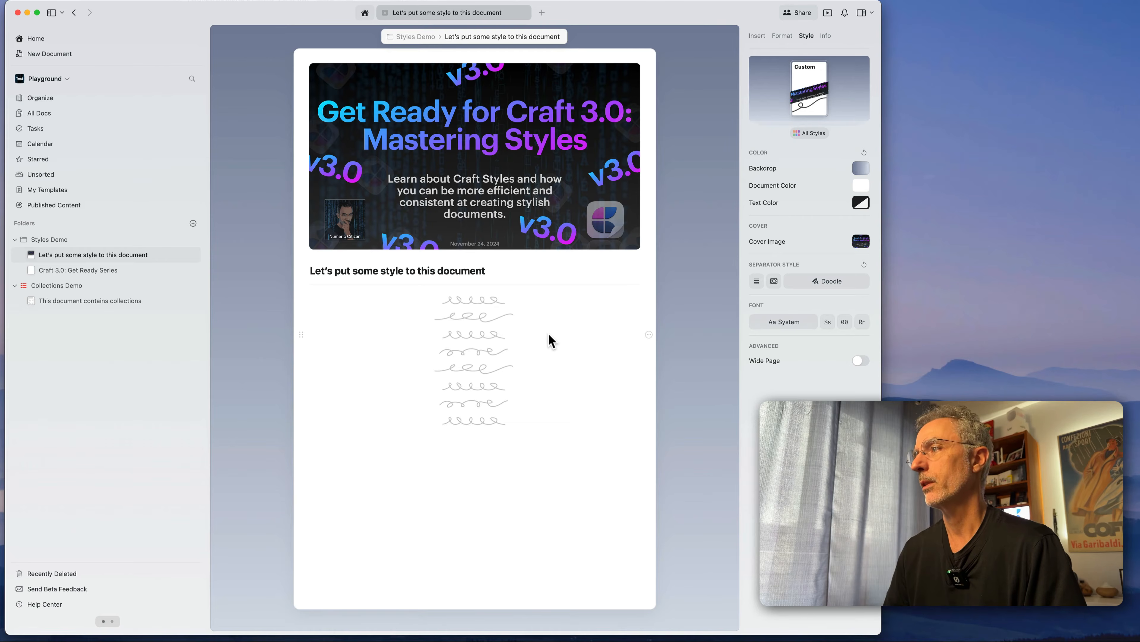
Step: Try the Strong type on the first doodle separator and the Regular type on the fourth one
click(498, 307)
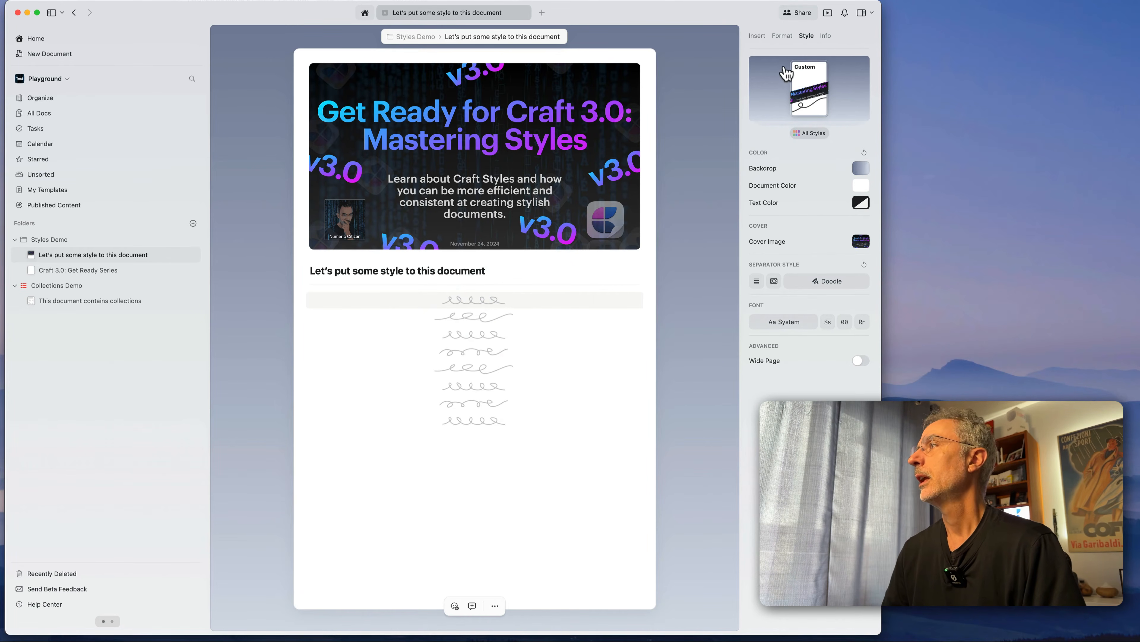
click(783, 36)
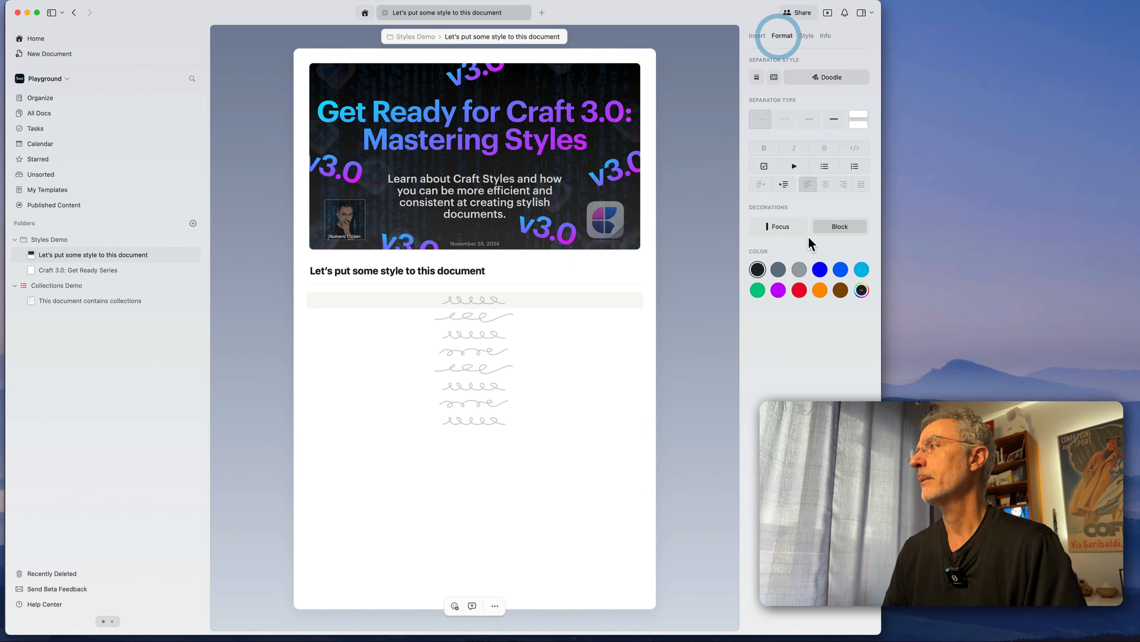
click(834, 119)
click(493, 356)
click(811, 120)
click(484, 437)
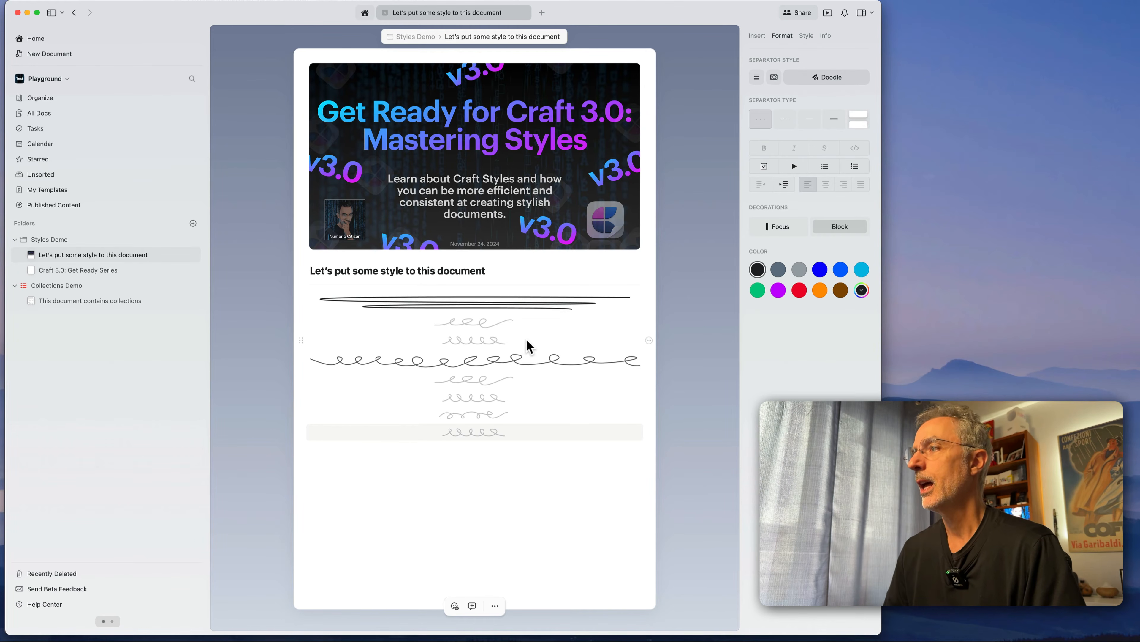
Step: Undo both separator type changes and return to the document's style settings
key(super+z)
key(super+z)
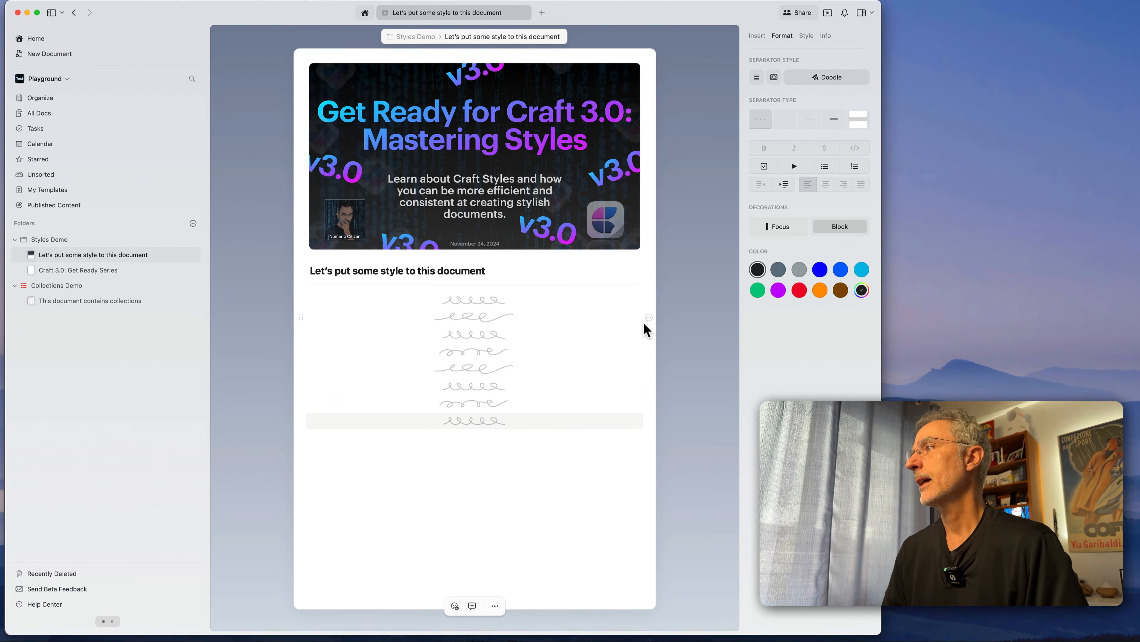
click(806, 35)
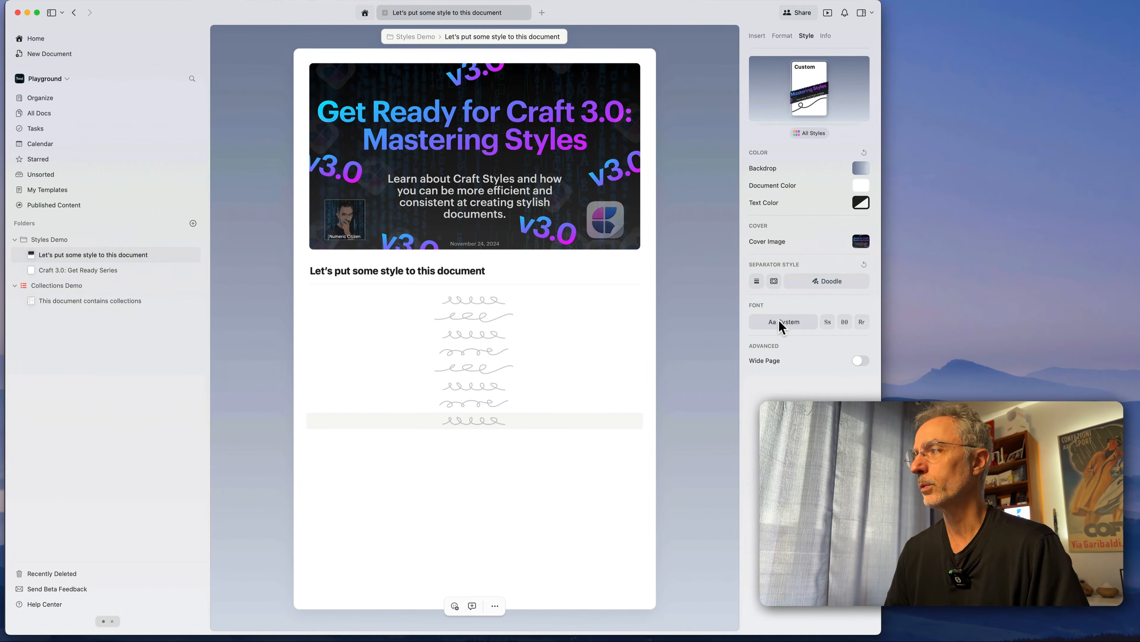
Step: Delete the doodle separators and enter "This is the system font." as the document's body text
key(BackSpace)
click(504, 353)
text(This is t)
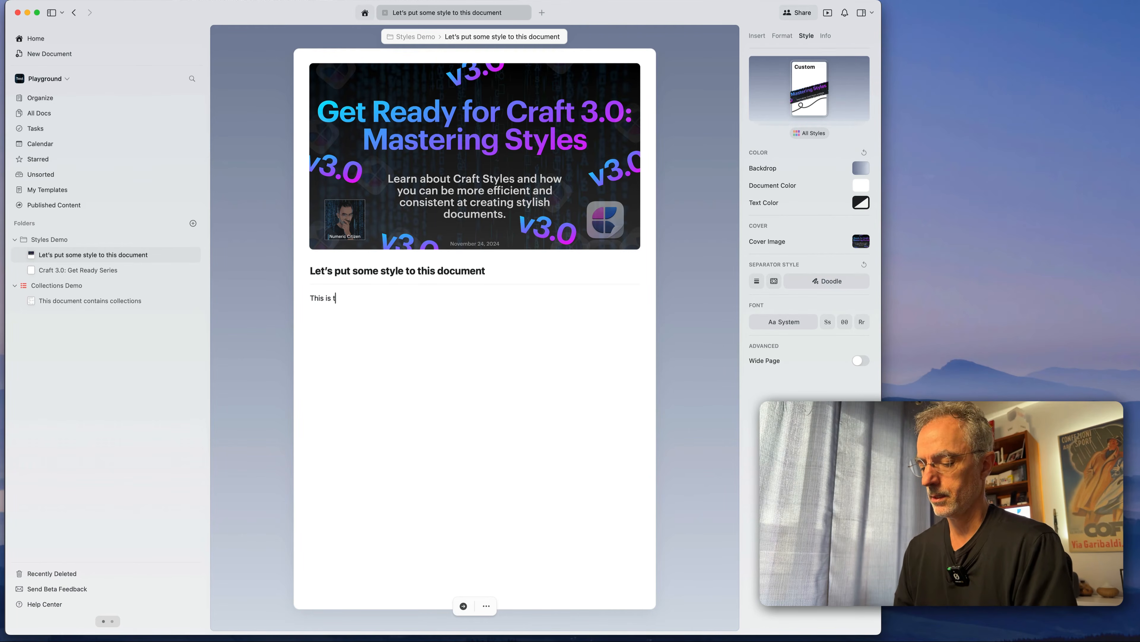
text(he system font.)
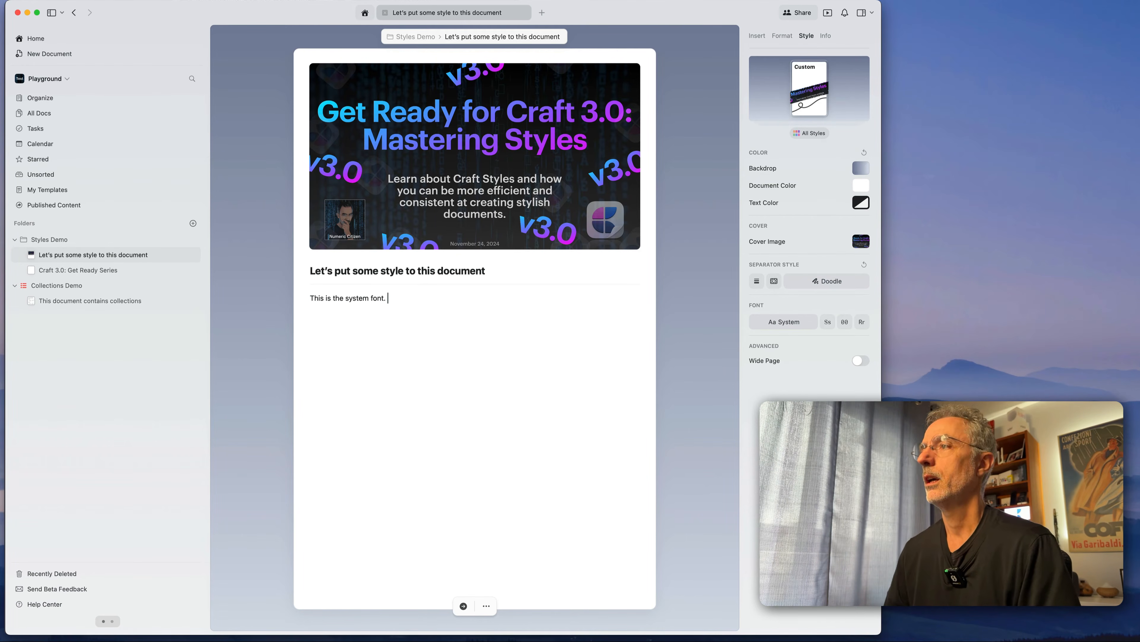
Step: Try the Serif, Mono and Rounded fonts on the document
key(super+a)
click(827, 322)
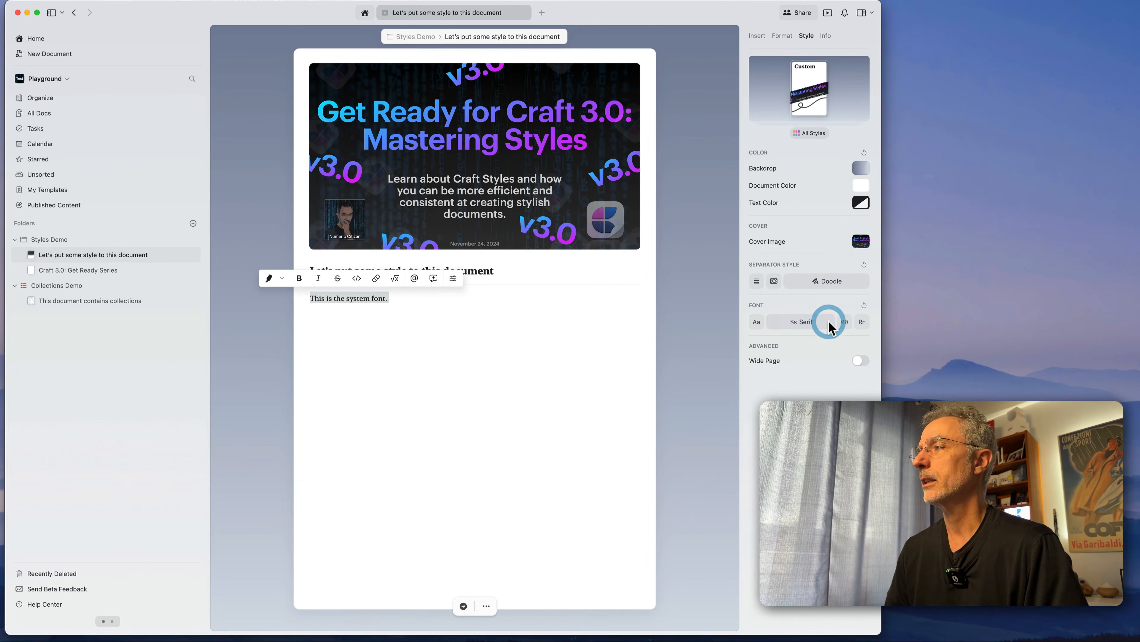
click(419, 323)
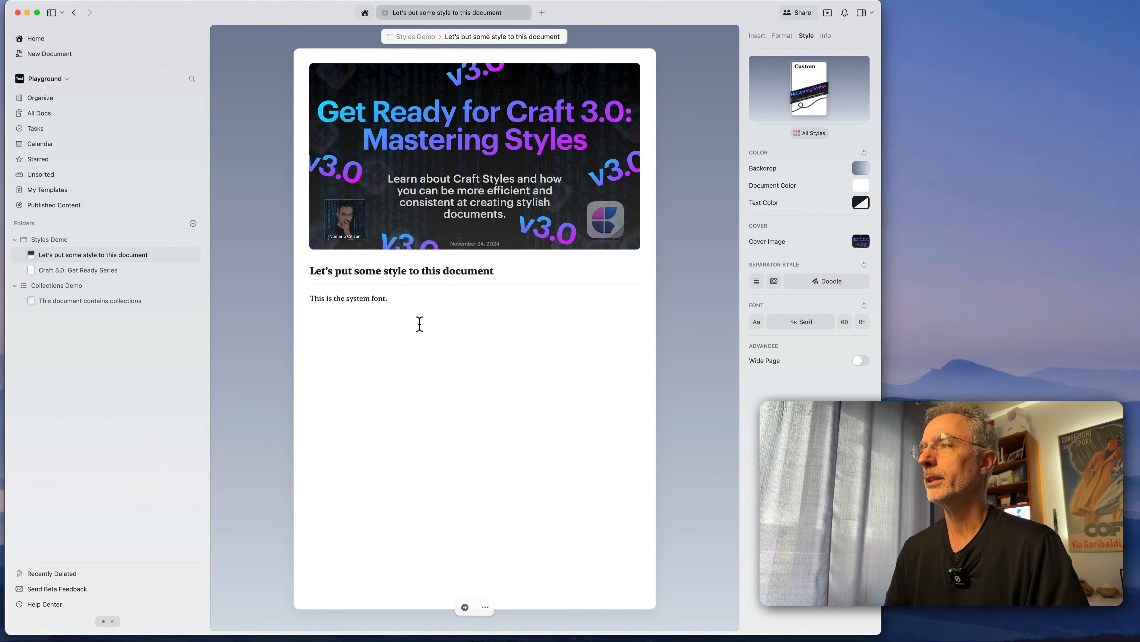
click(846, 322)
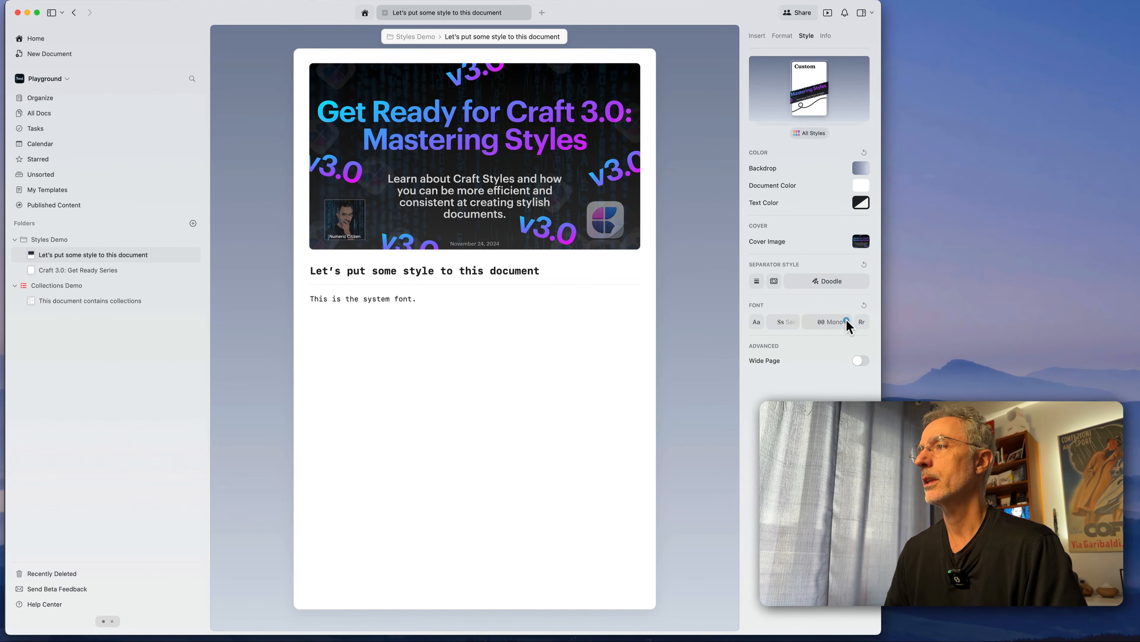
click(861, 322)
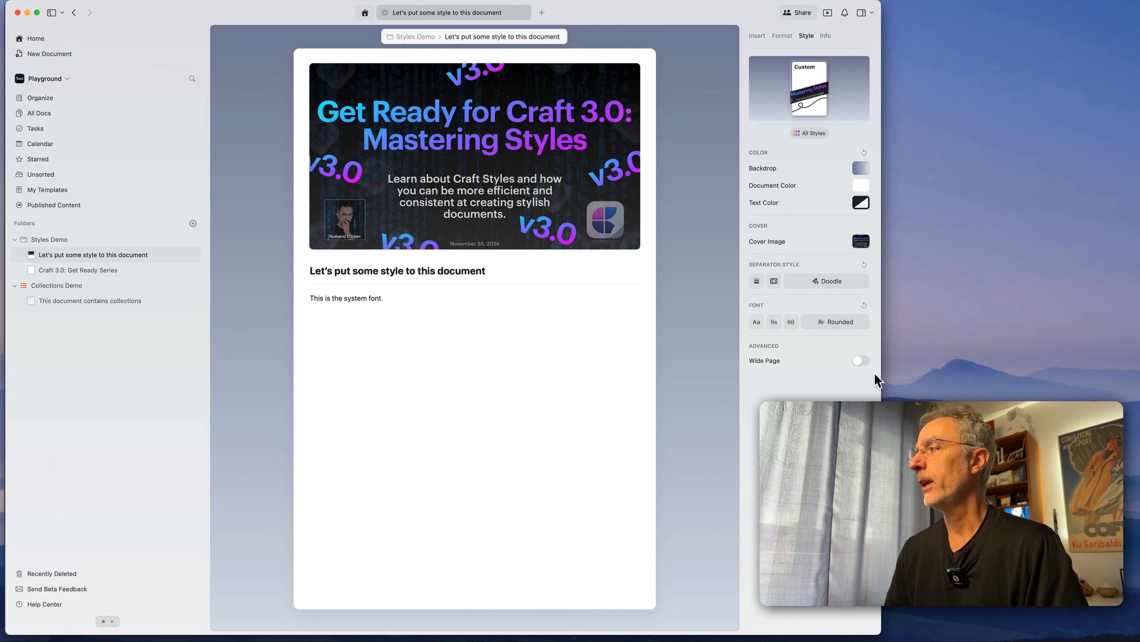
Step: Enable Wide Page for the document and set its font to System
click(861, 360)
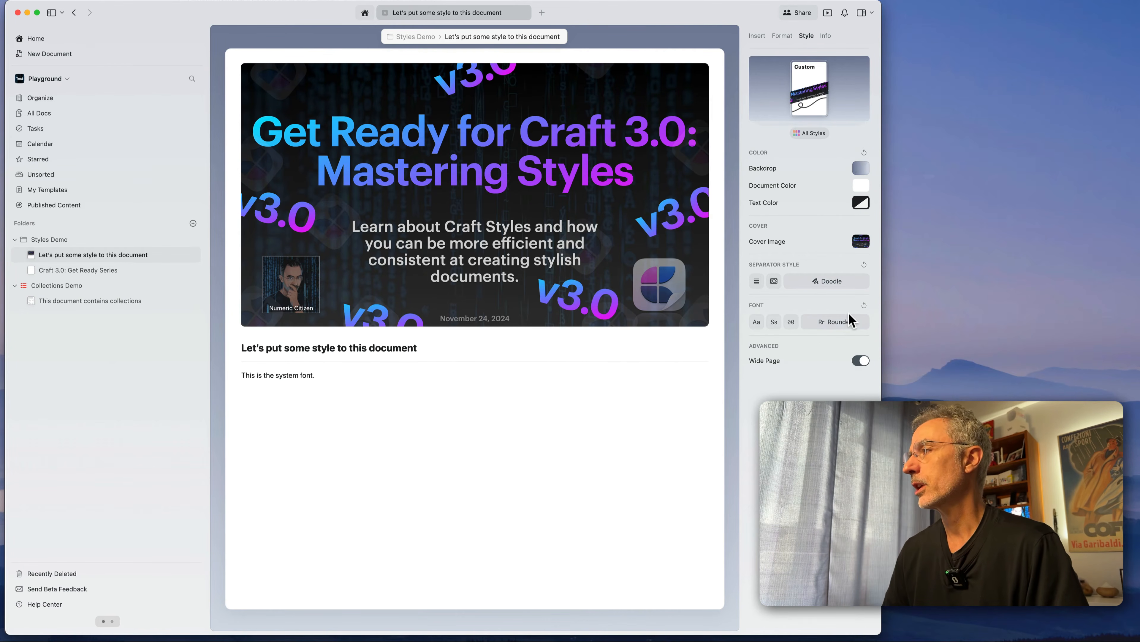
click(758, 320)
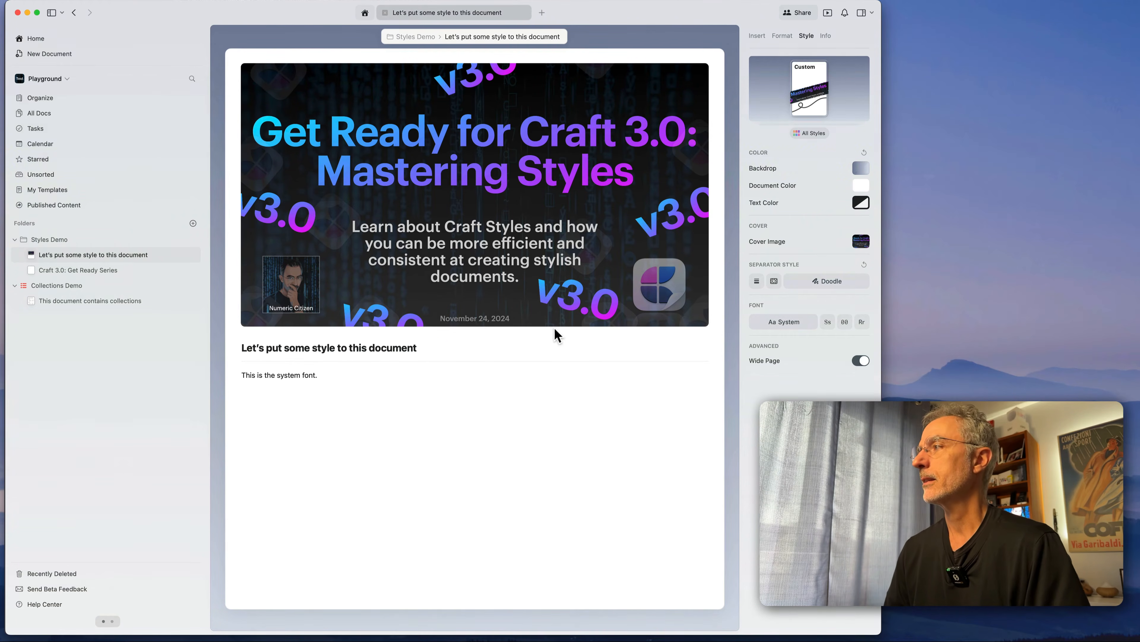
Step: Save the current custom style in the Style Gallery as "YouTube Demo" and close the gallery
click(815, 134)
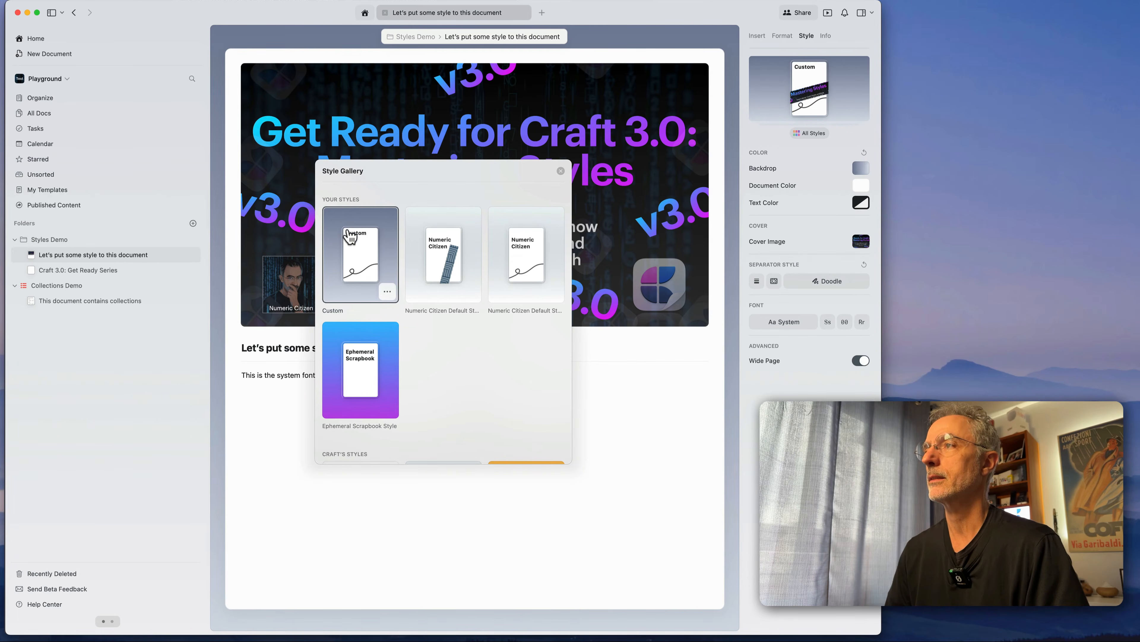
click(388, 292)
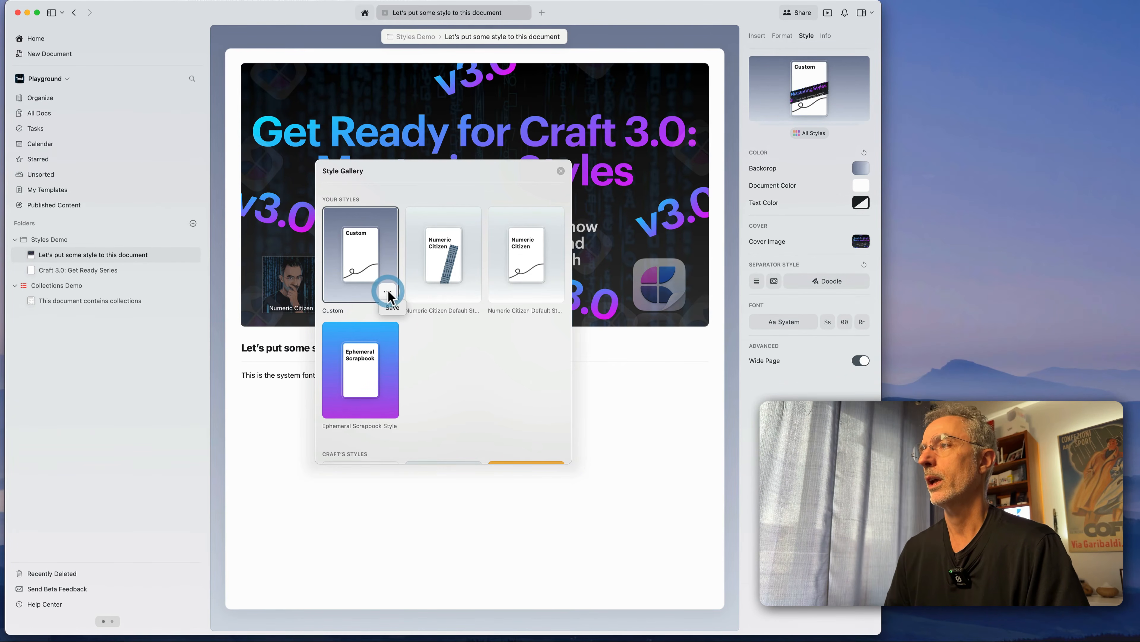
click(392, 307)
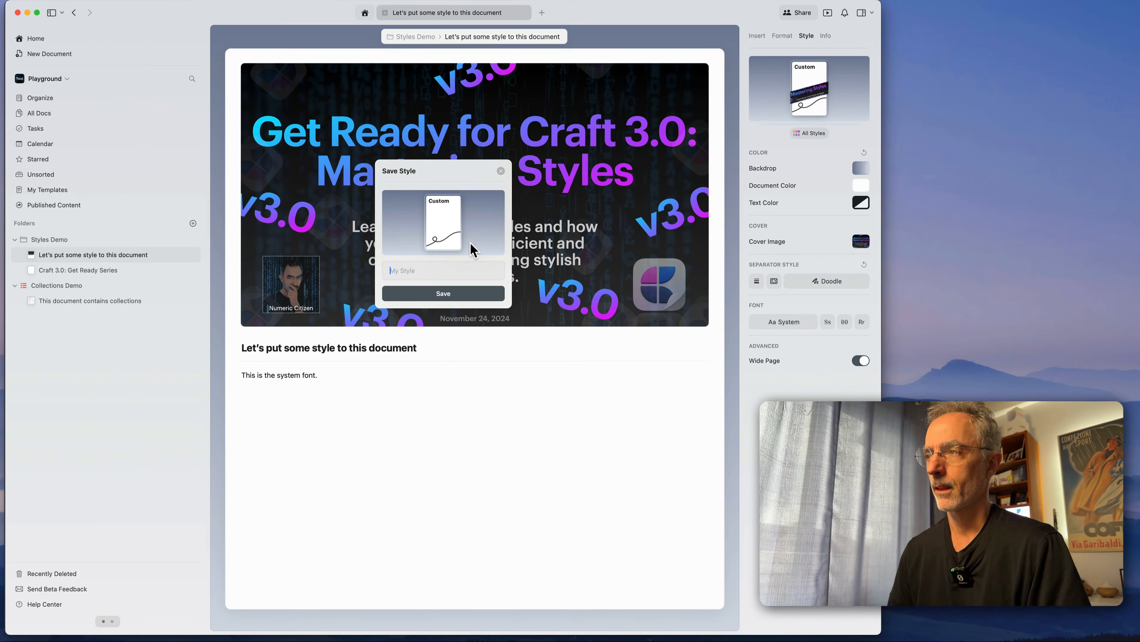
text(YouTube Demo)
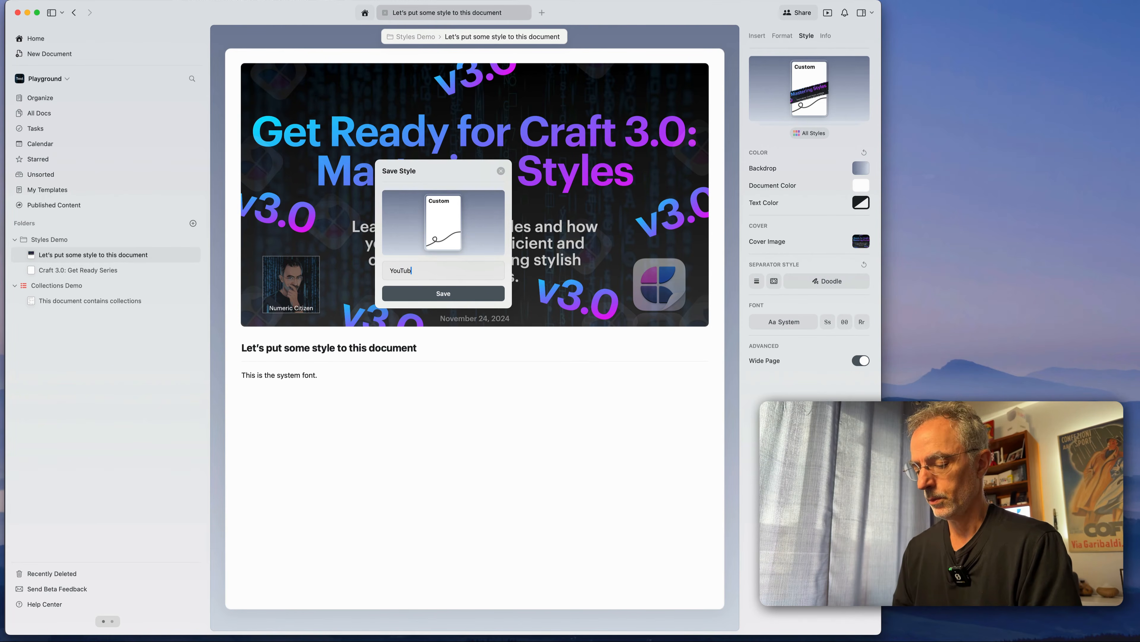
click(444, 293)
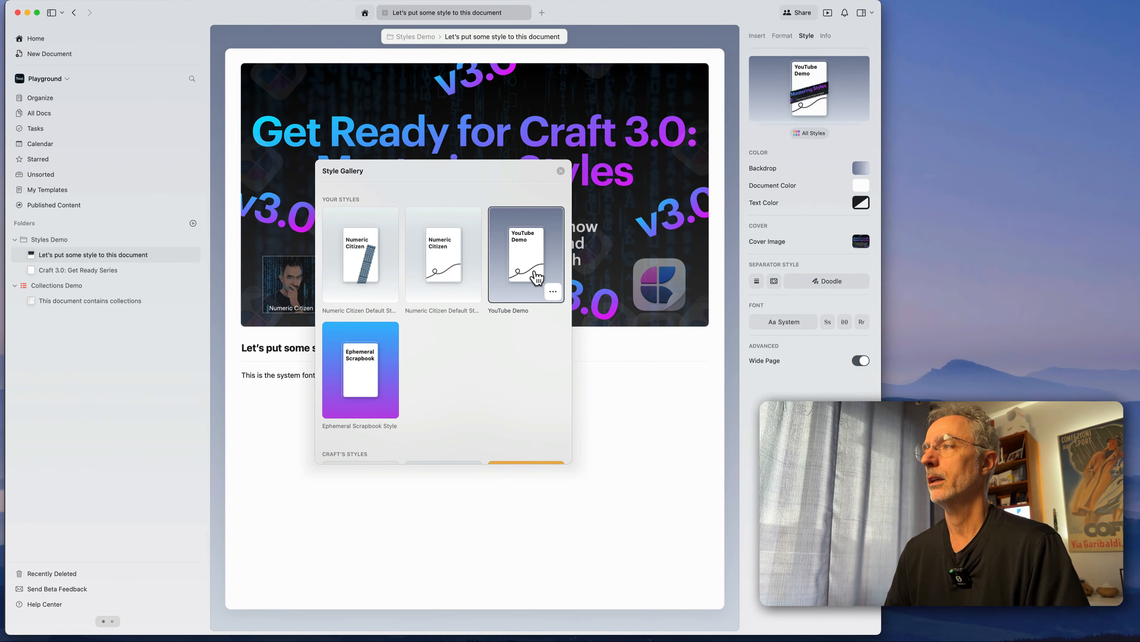
click(562, 175)
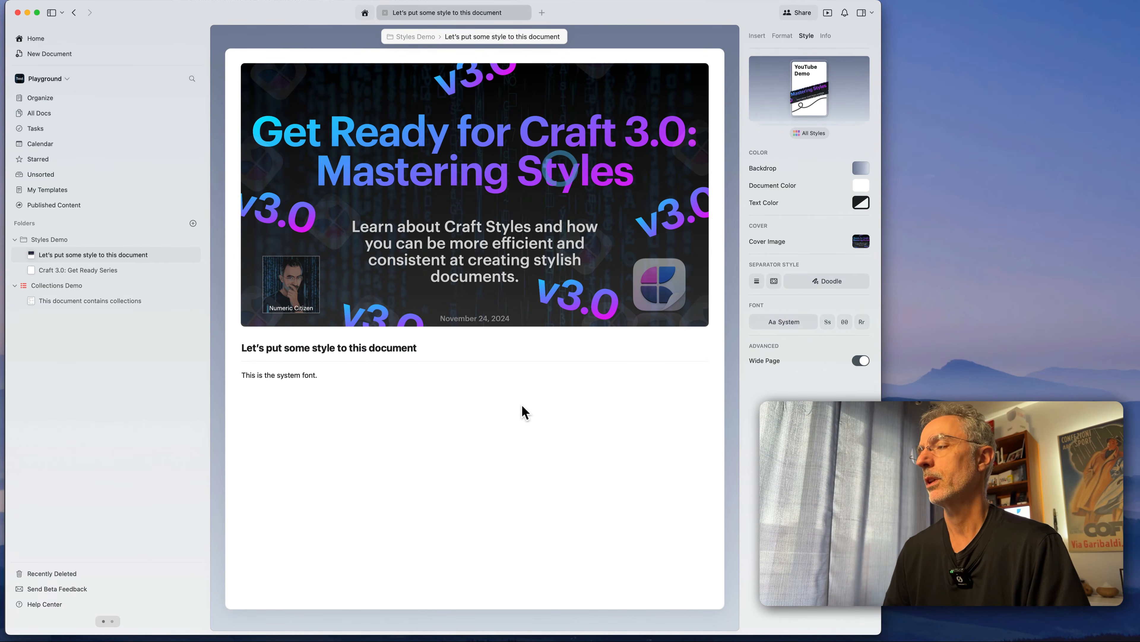
Step: Switch to the web version of Craft, reload the document and dismiss the prompt to open it in the desktop app
click(464, 416)
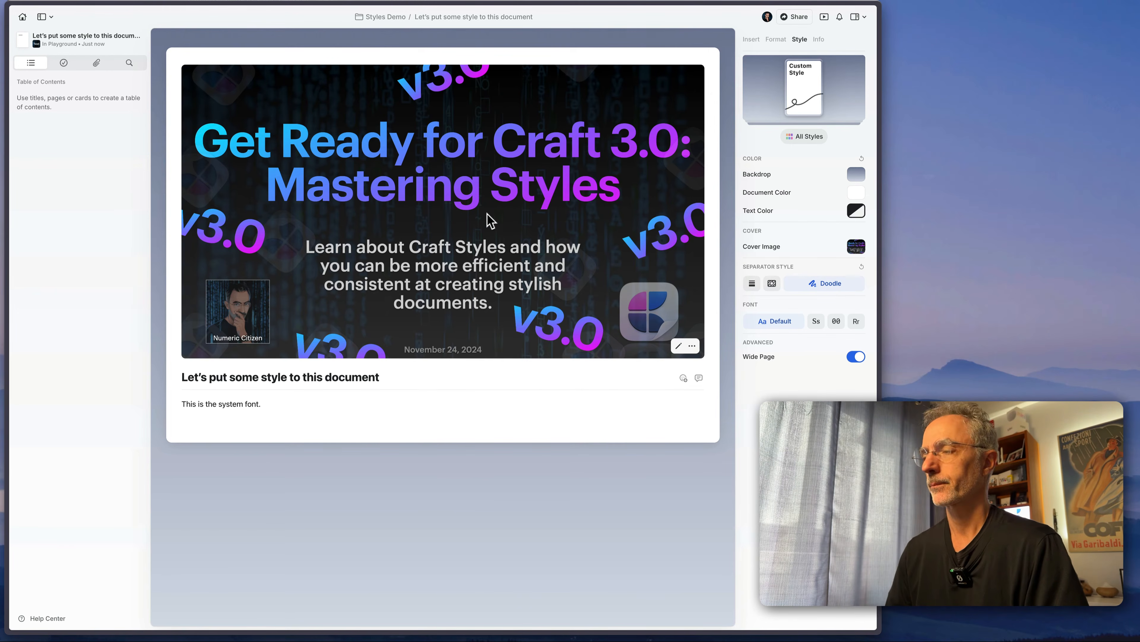
key(super+r)
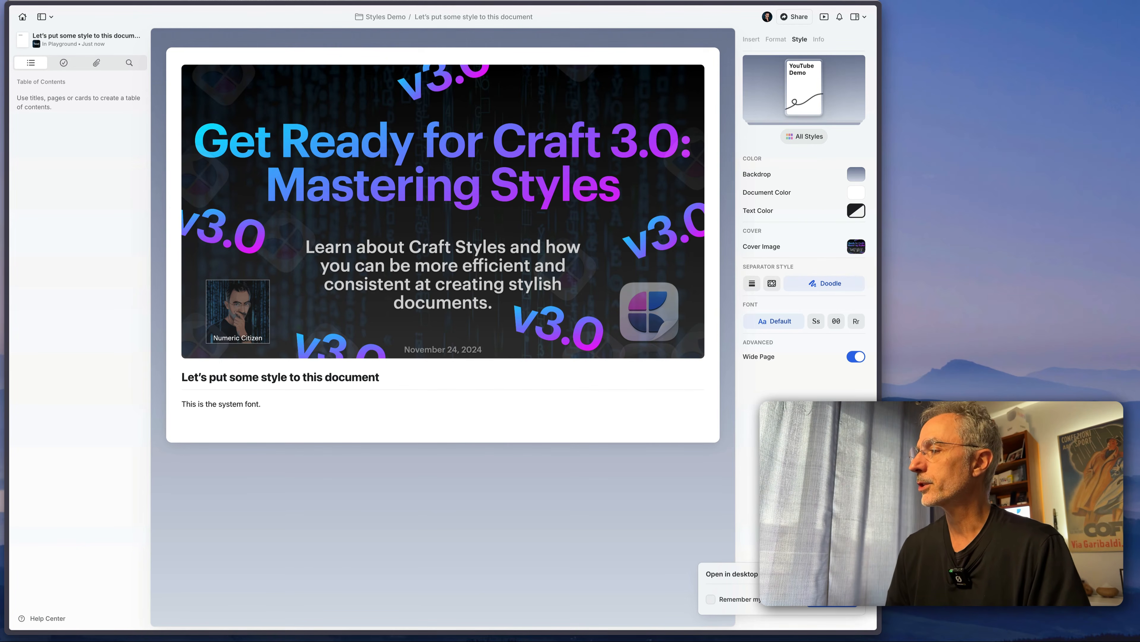
click(855, 574)
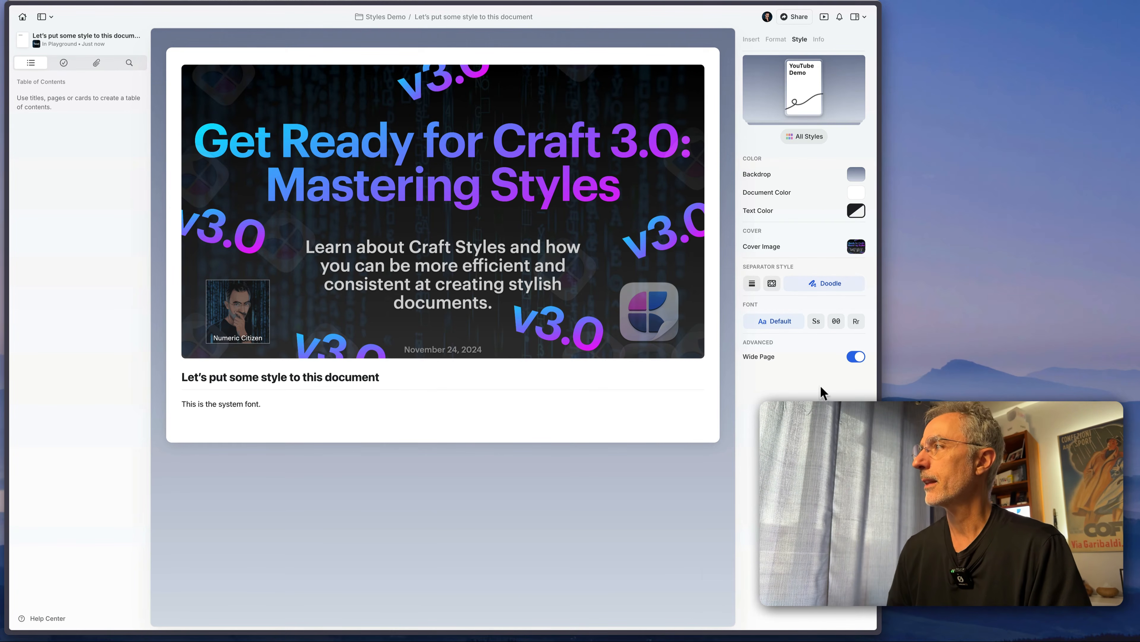
Step: Open the gallery of all styles and examine the style cards around and above the document preview
click(804, 137)
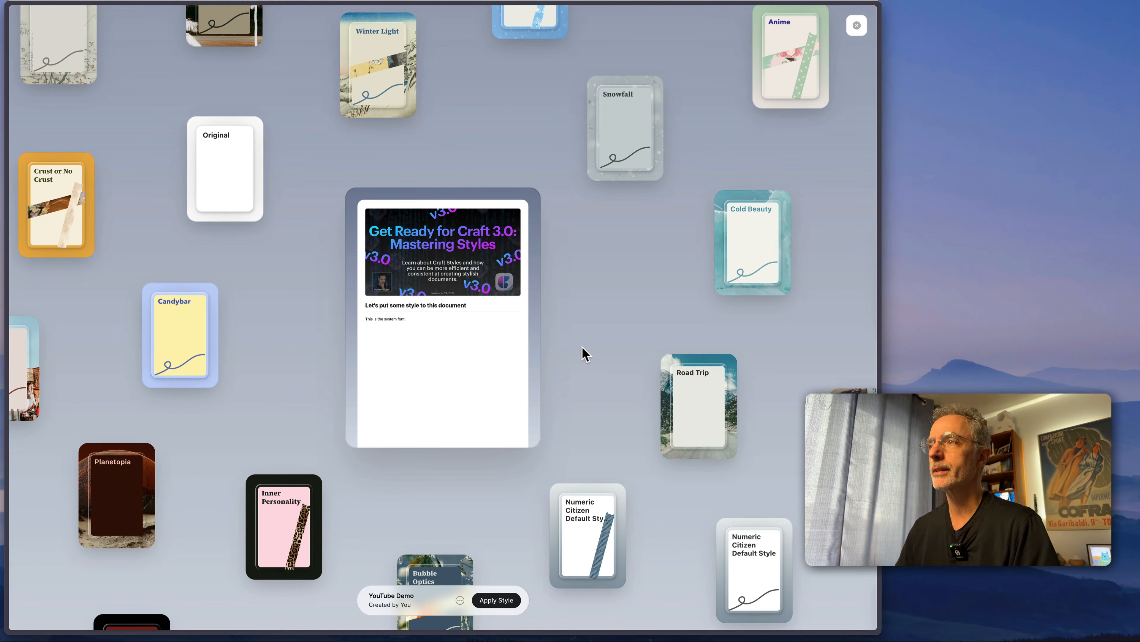
scroll(566, 350, right, 5)
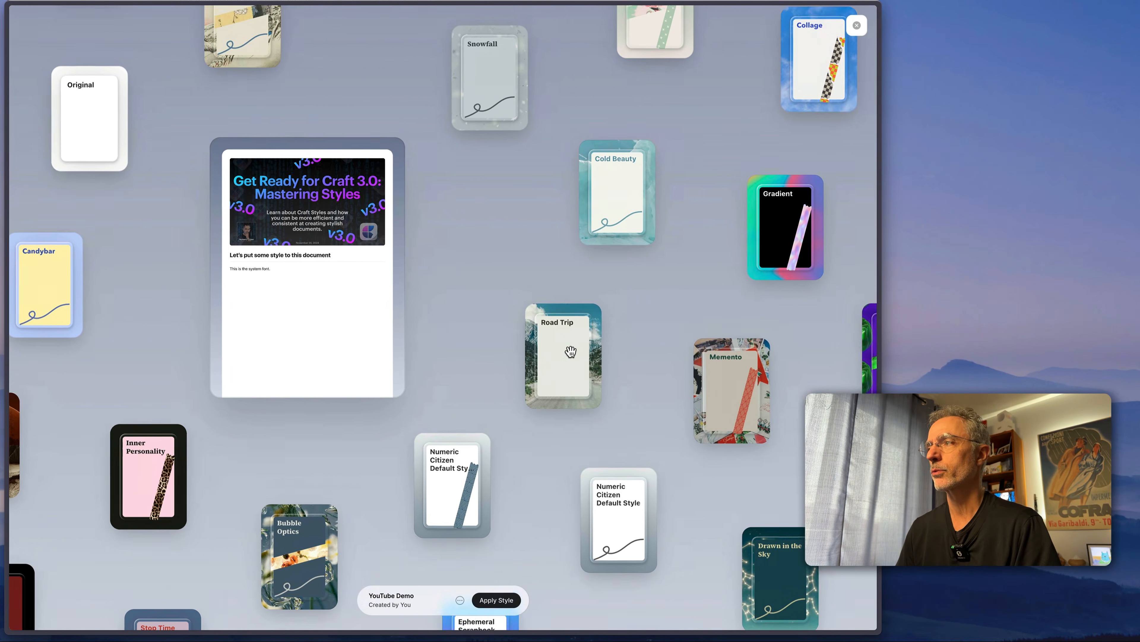
scroll(570, 351, up, 10)
scroll(570, 351, left, 10)
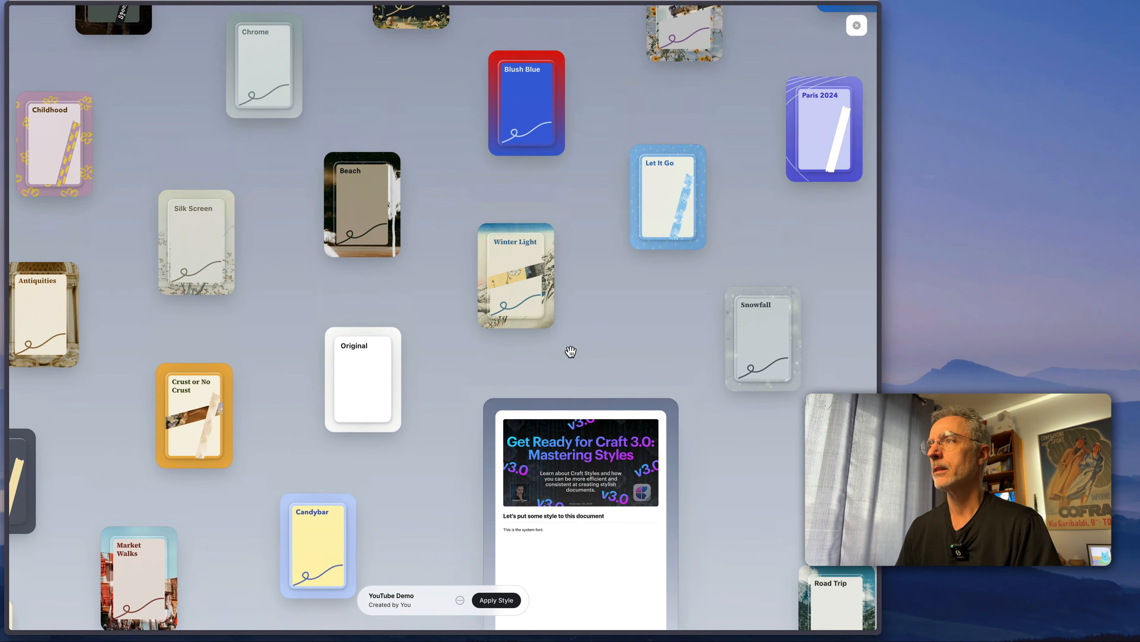
scroll(570, 351, up, 6)
scroll(570, 351, left, 8)
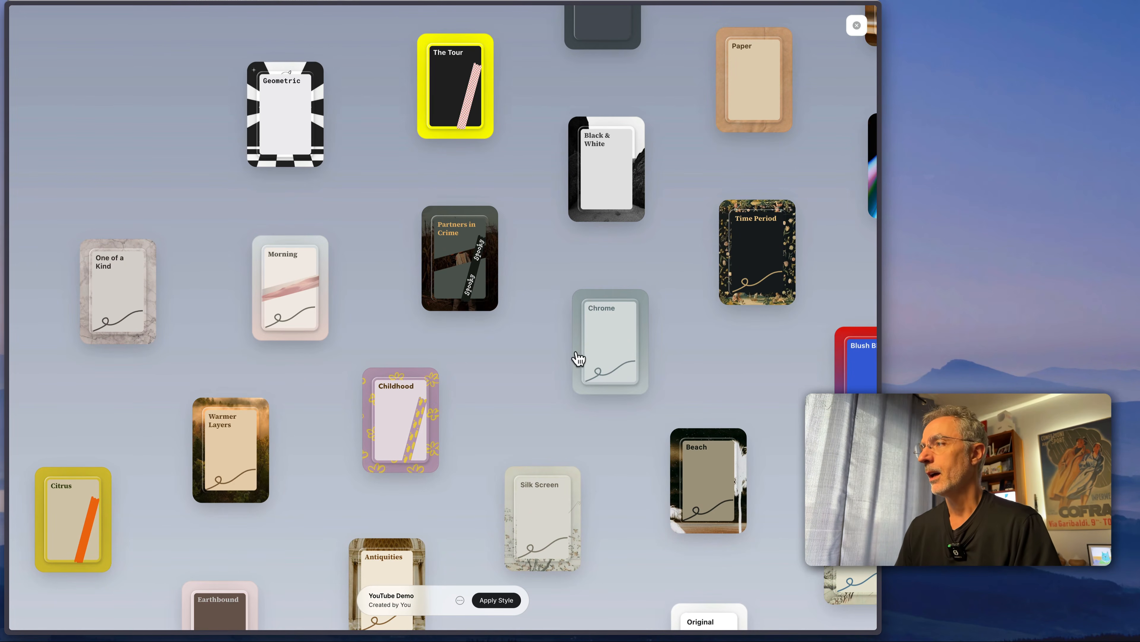
scroll(573, 352, right, 3)
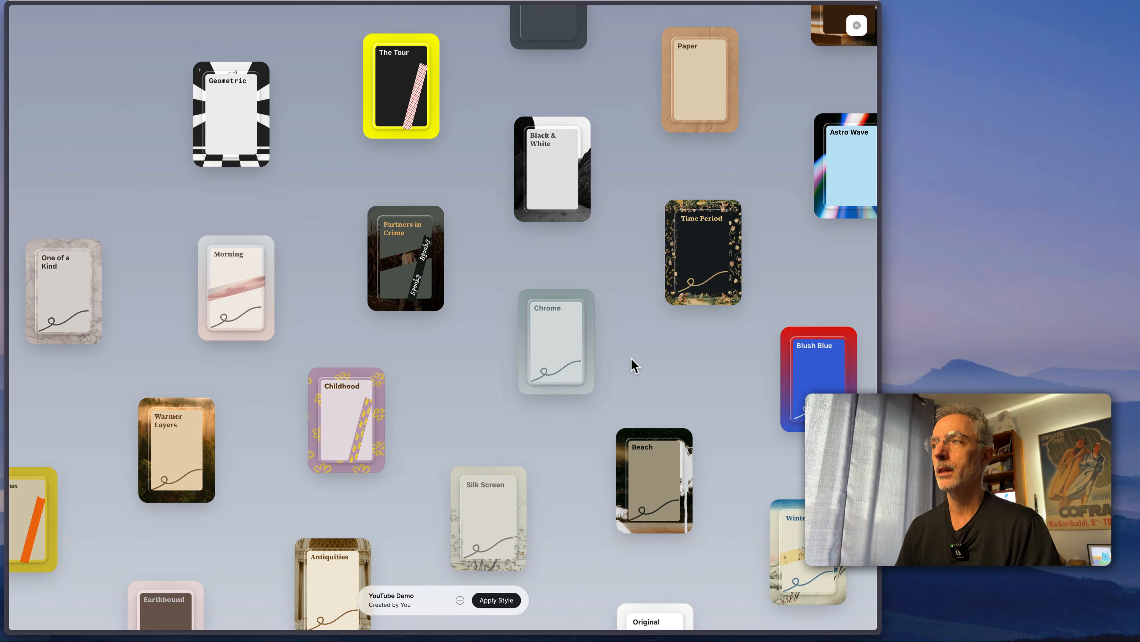
scroll(631, 357, right, 10)
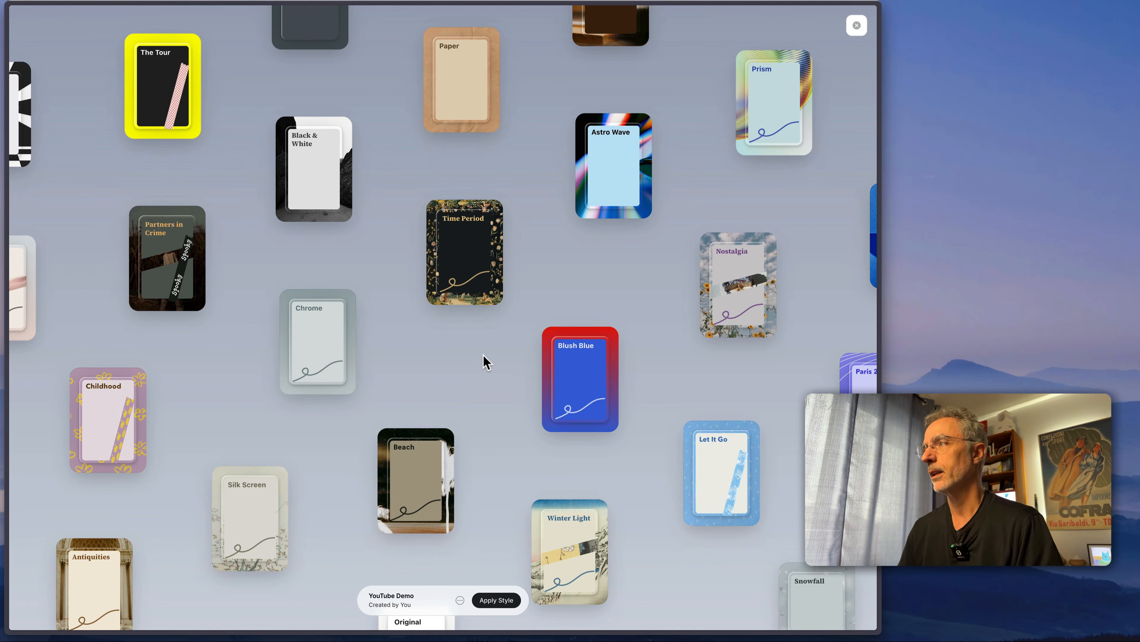
scroll(485, 359, up, 8)
scroll(485, 358, right, 15)
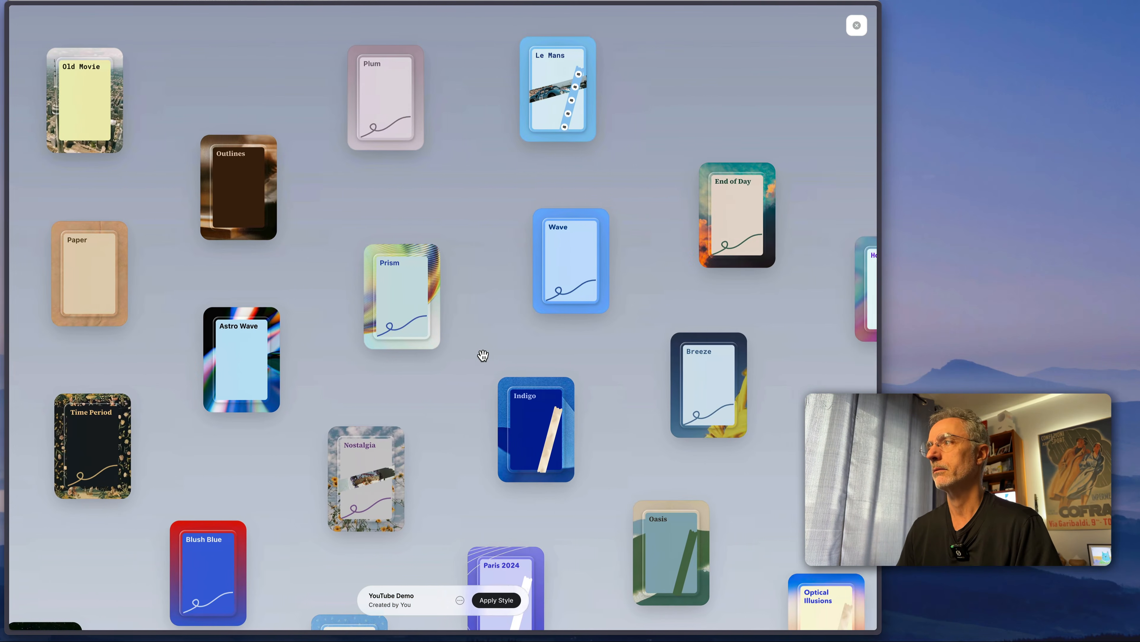
scroll(484, 356, right, 10)
scroll(516, 368, down, 4)
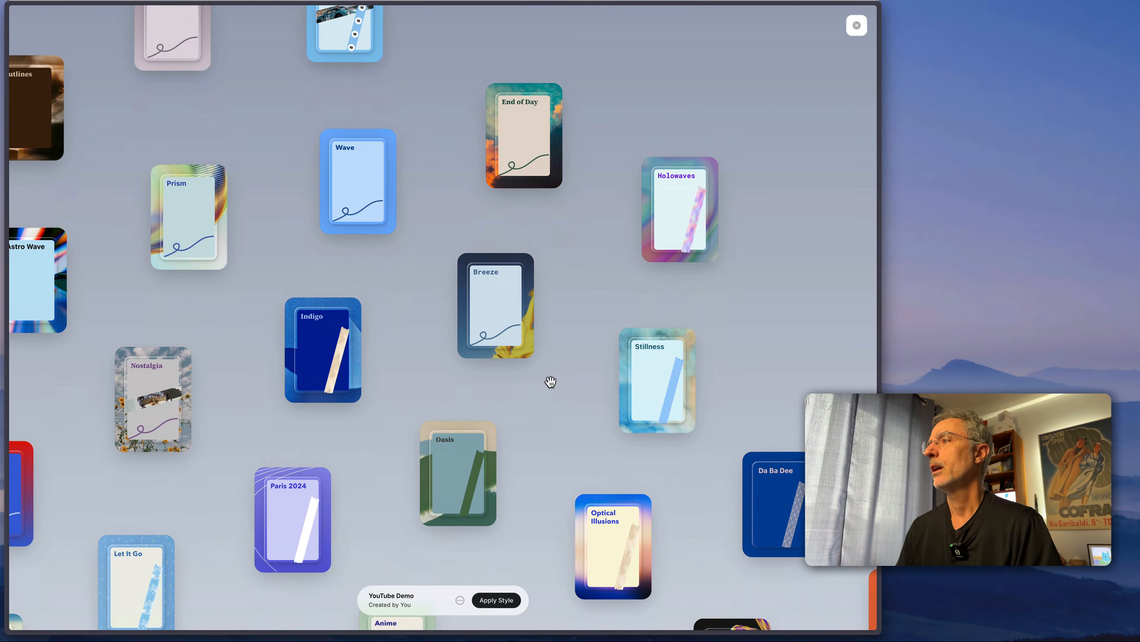
Step: Examine the style cards in the lower part of the gallery, below the document preview
scroll(550, 381, down, 10)
scroll(551, 381, down, 8)
scroll(551, 381, right, 4)
scroll(550, 382, down, 12)
scroll(550, 381, right, 5)
scroll(550, 381, down, 20)
scroll(551, 382, left, 3)
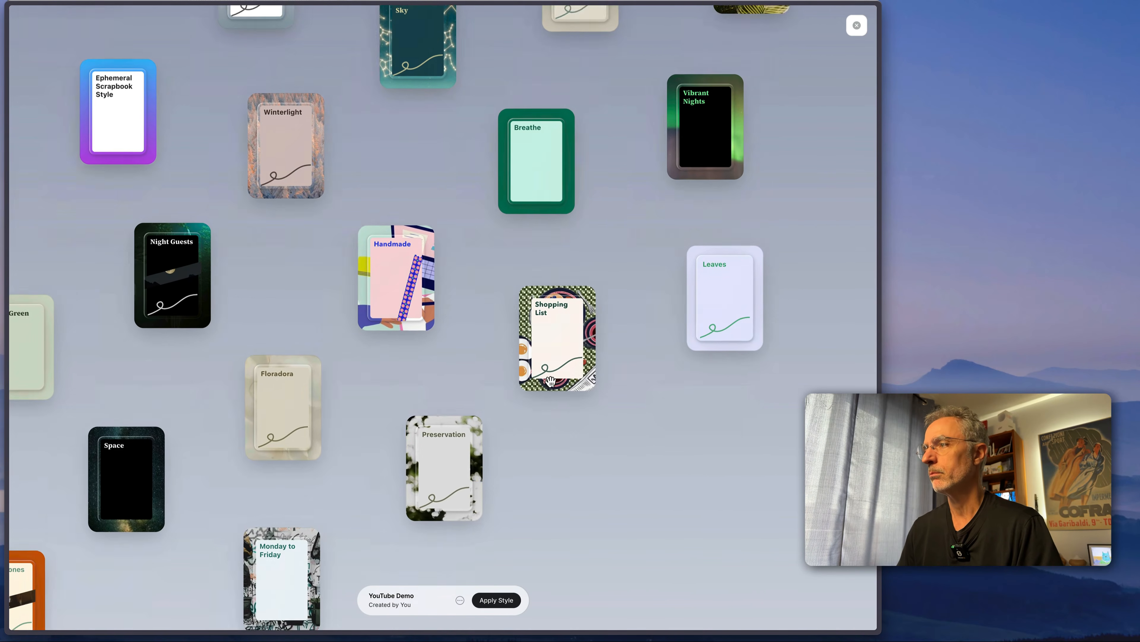
scroll(550, 382, down, 2)
scroll(550, 381, left, 20)
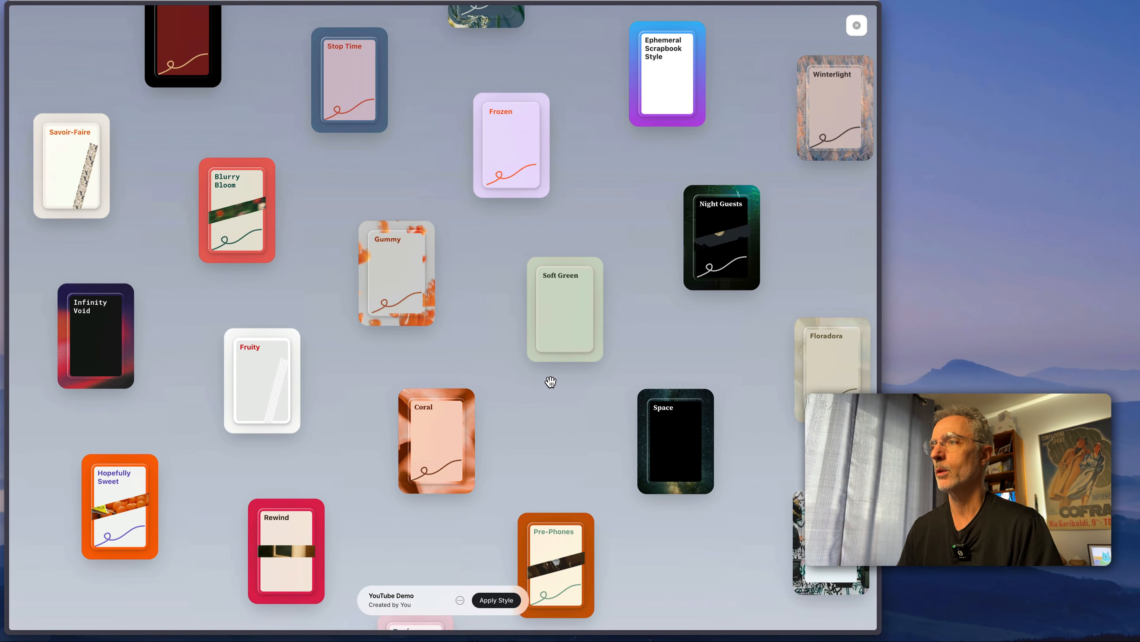
scroll(551, 381, left, 12)
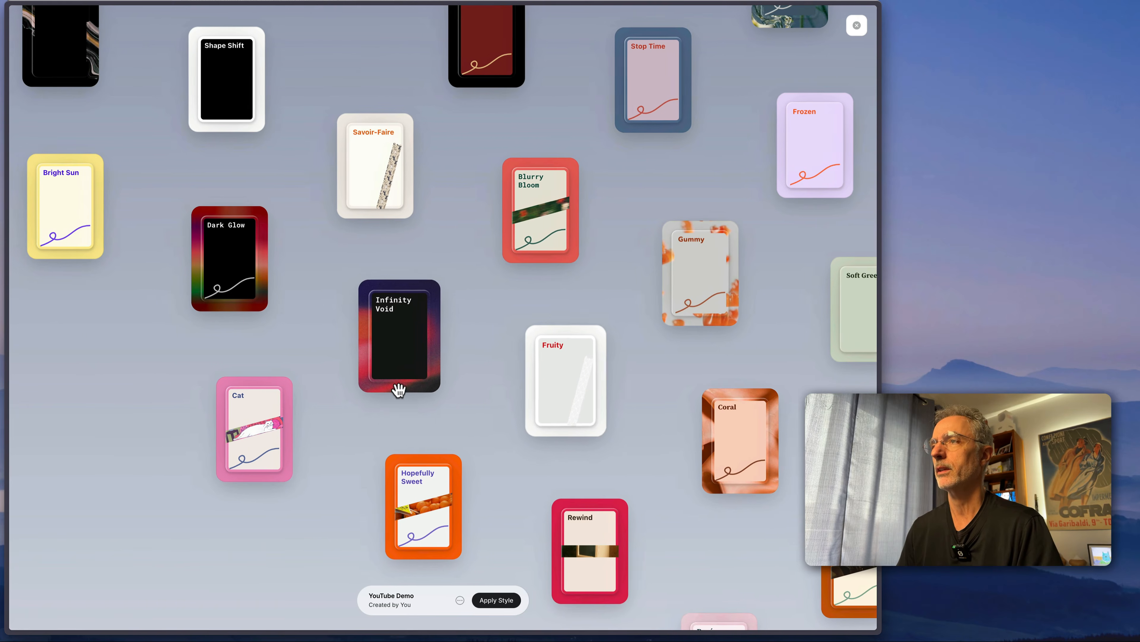
Step: Return to the document preview in the gallery and examine the style cards surrounding it
scroll(327, 359, up, 5)
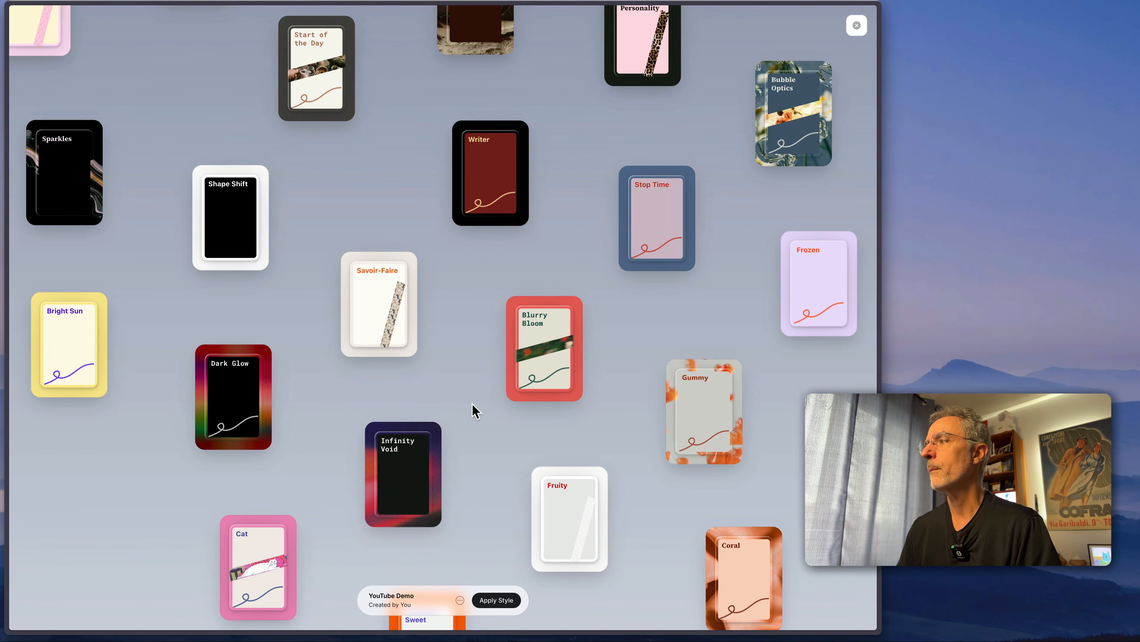
scroll(451, 403, up, 10)
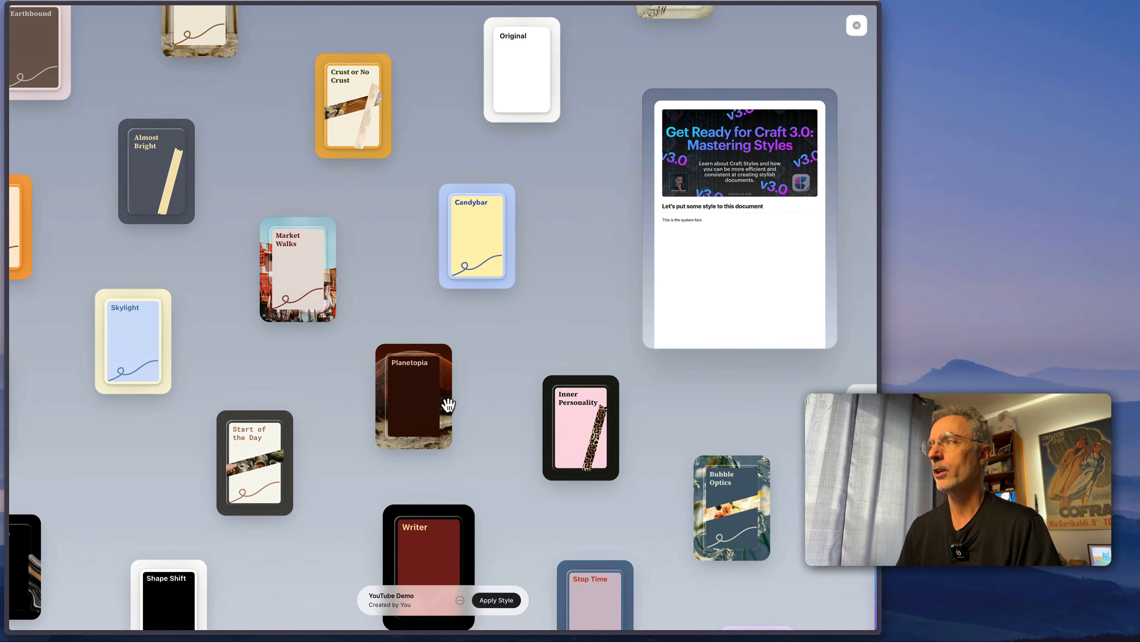
scroll(448, 404, up, 2)
scroll(444, 403, right, 2)
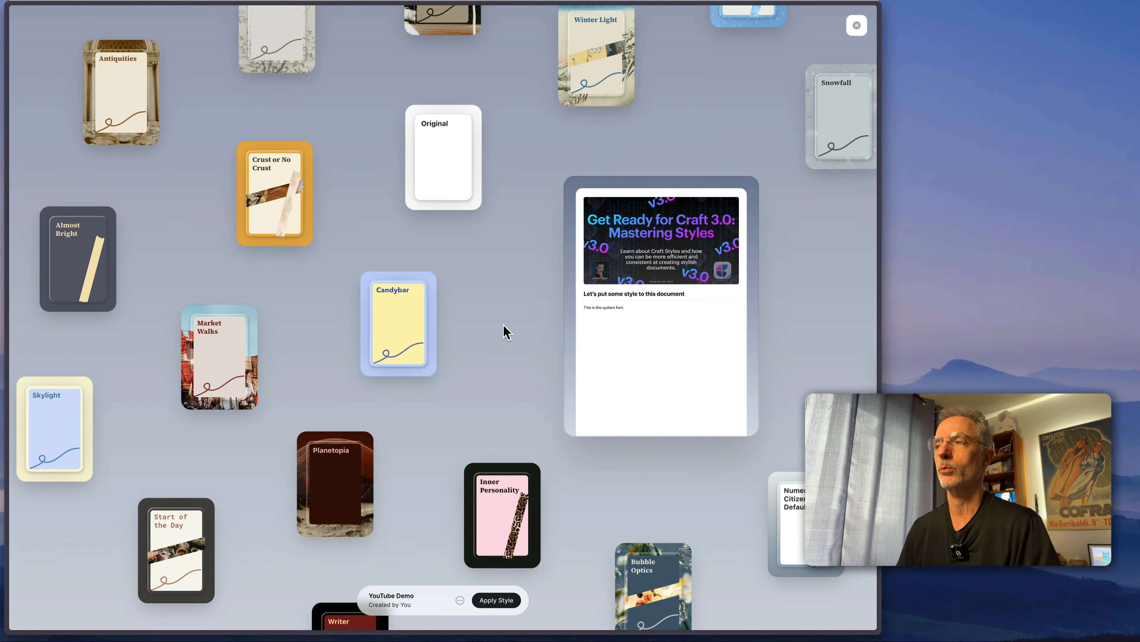
scroll(494, 292, up, 3)
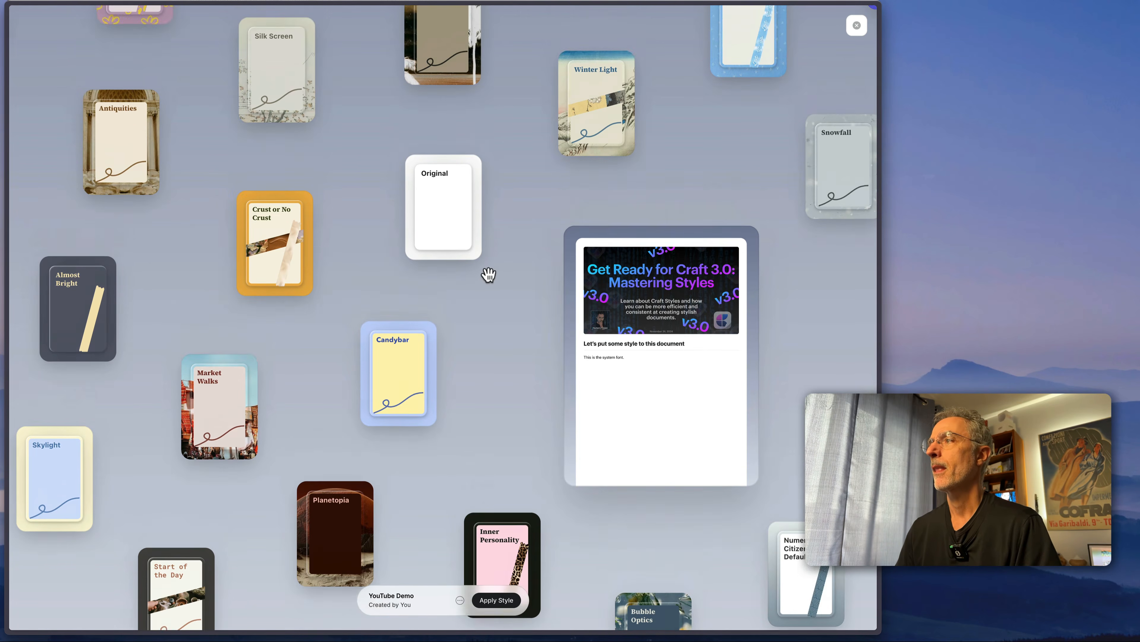
scroll(448, 365, right, 10)
scroll(437, 359, down, 5)
scroll(437, 359, left, 2)
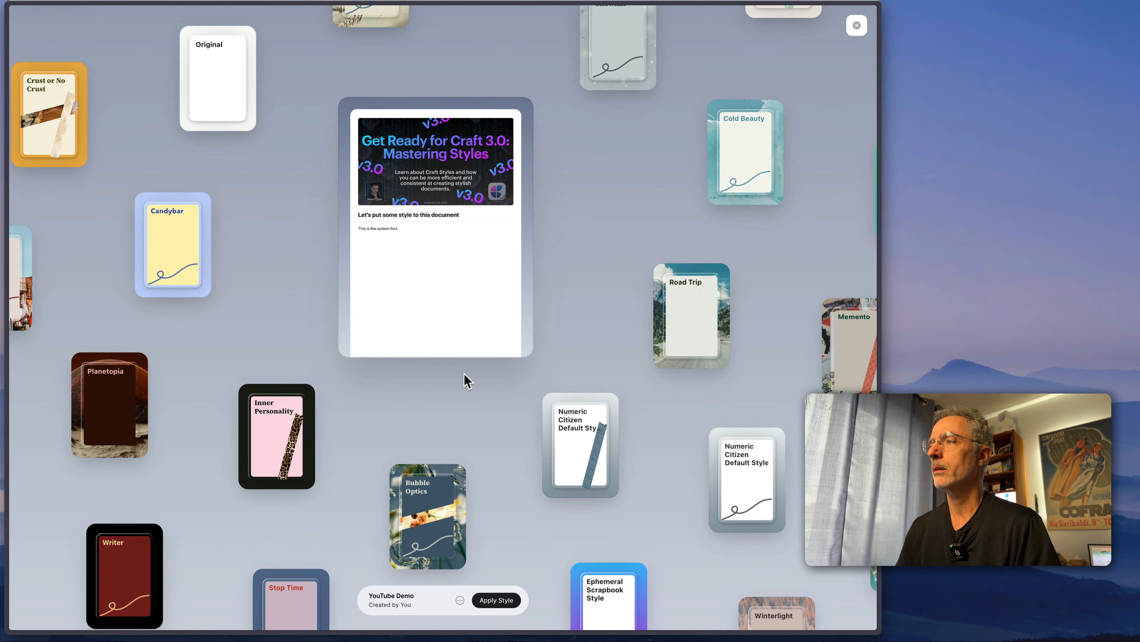
scroll(465, 375, up, 2)
scroll(465, 375, right, 2)
scroll(465, 374, up, 2)
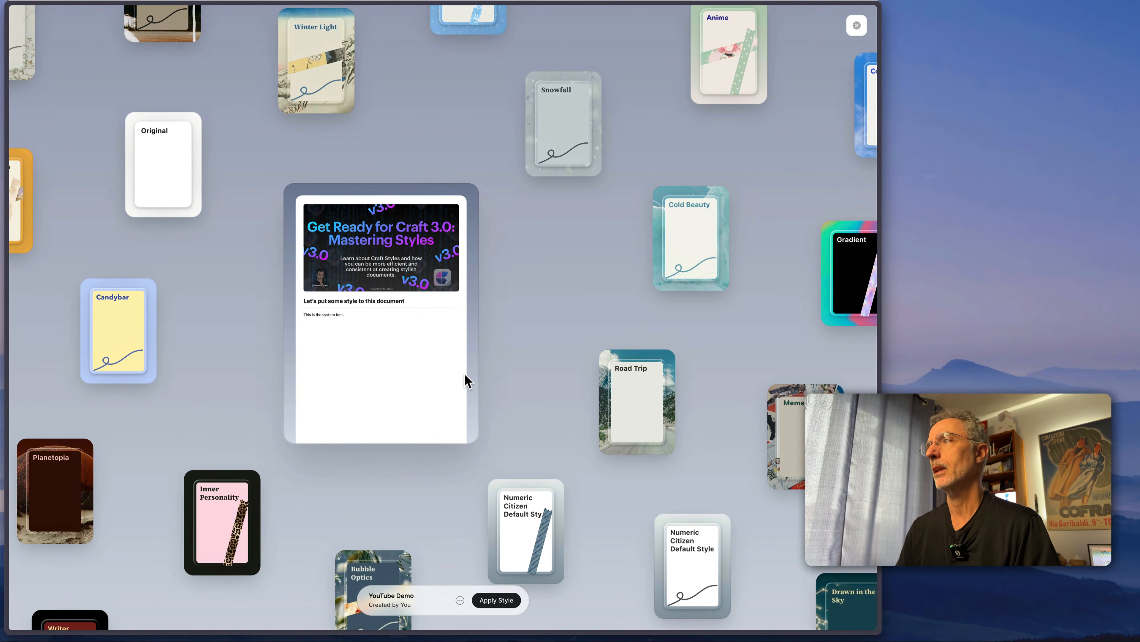
scroll(465, 377, left, 2)
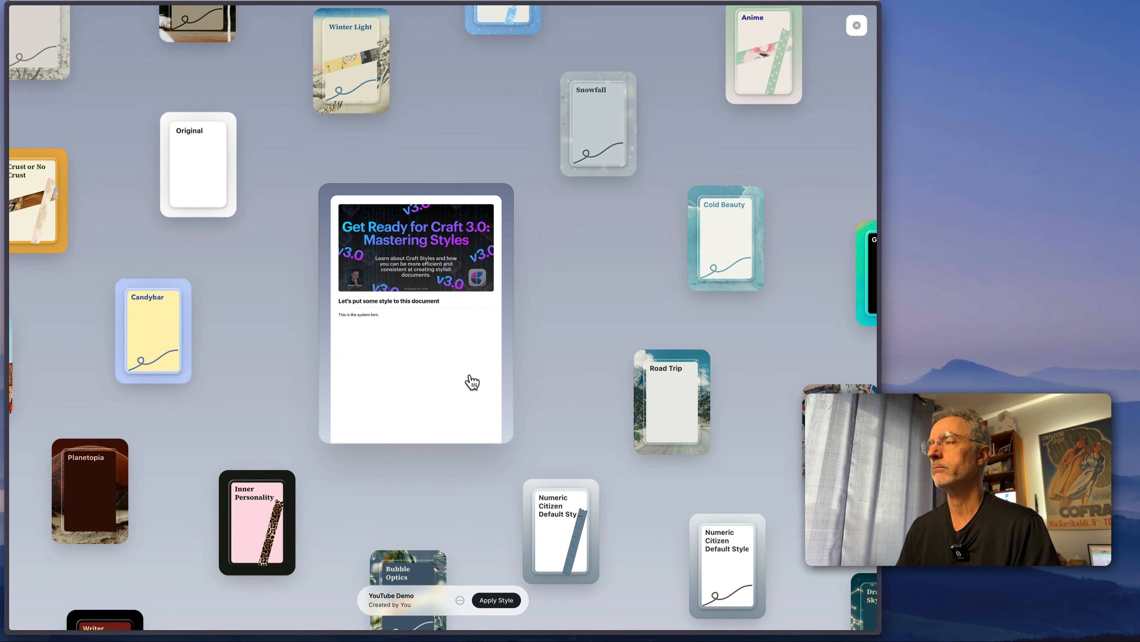
Step: Switch to the Craft desktop app, open the gallery of all styles and look over the personal and first built-in styles
click(506, 381)
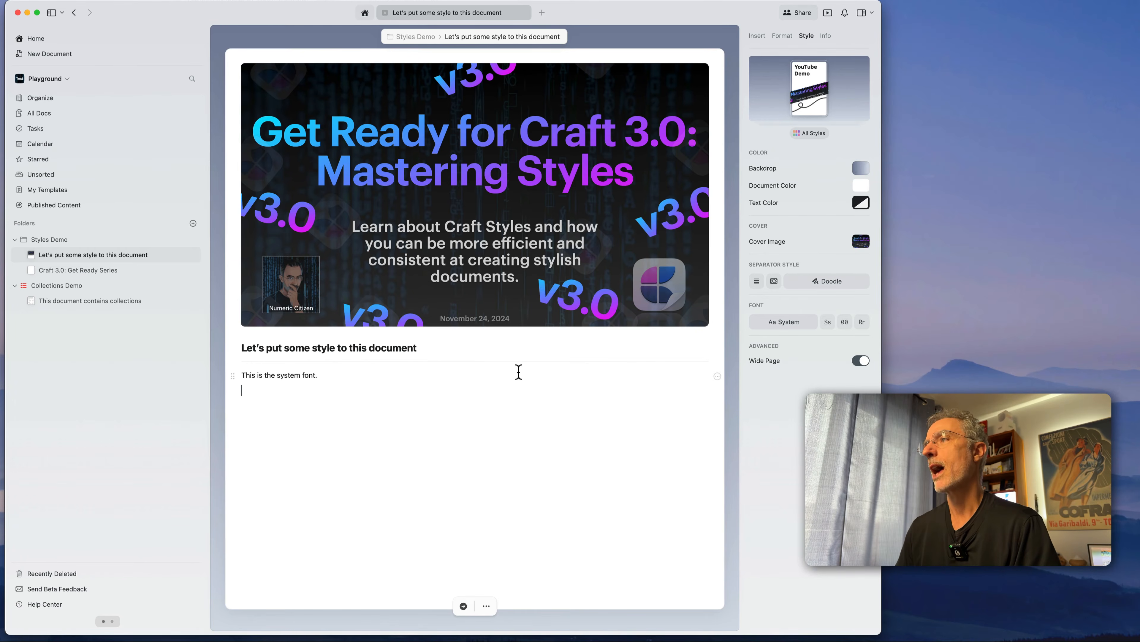
click(808, 134)
scroll(438, 362, down, 3)
scroll(443, 360, down, 5)
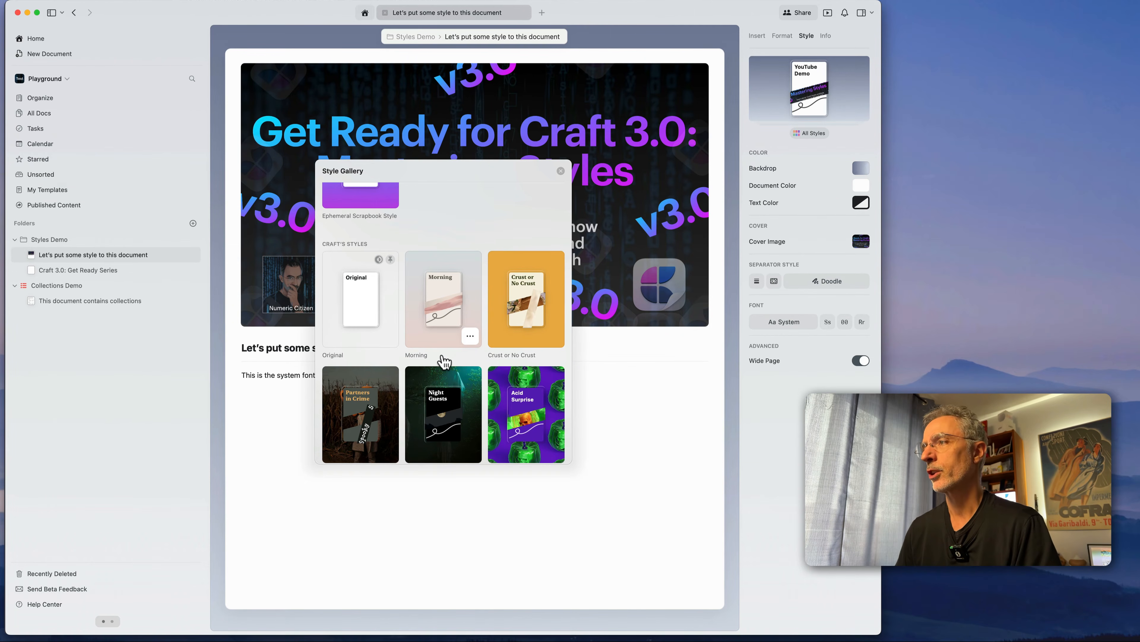
scroll(443, 361, down, 6)
scroll(435, 377, up, 6)
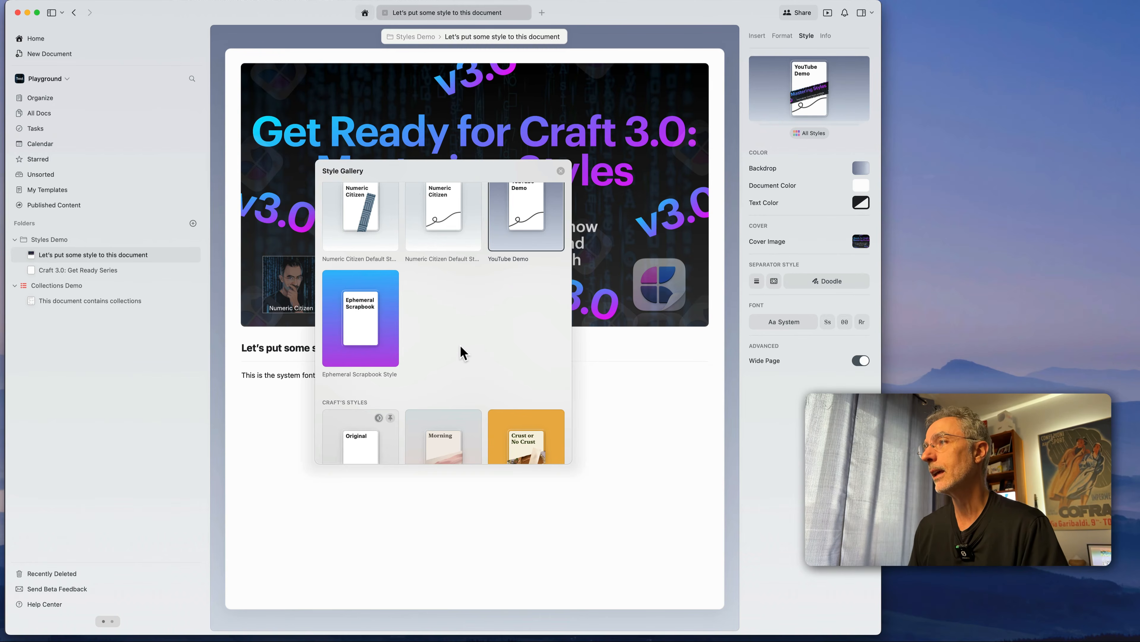
Step: Examine Craft's built-in styles in the Style Gallery, from Original down to the Leaves, Warmer Layers and Monday to Friday row
scroll(454, 368, down, 10)
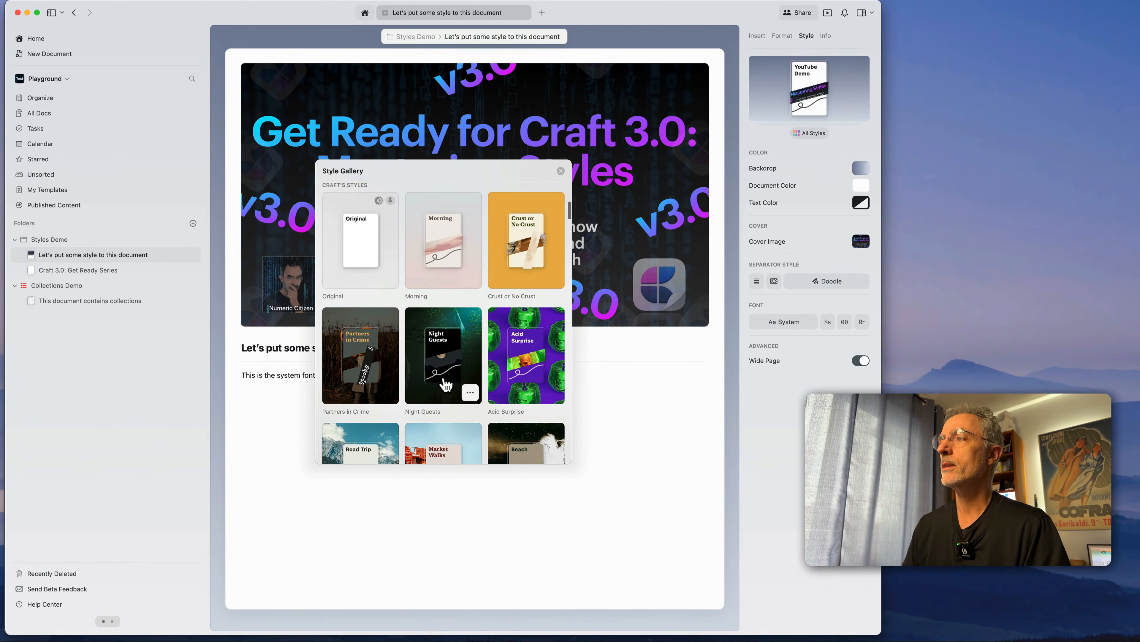
scroll(446, 384, down, 5)
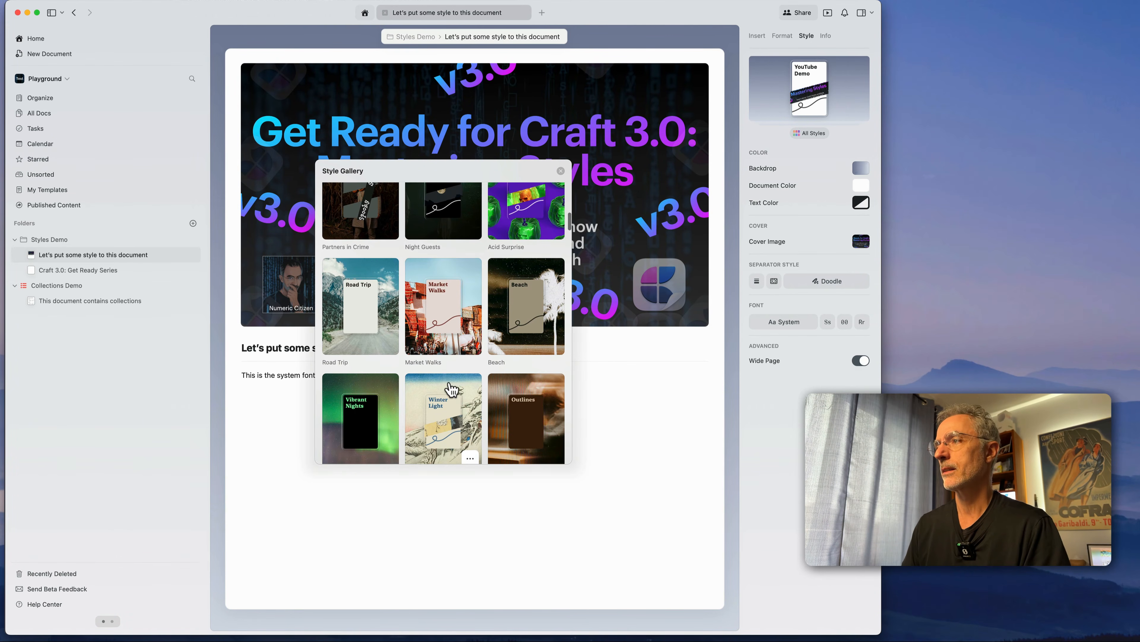
scroll(455, 388, down, 5)
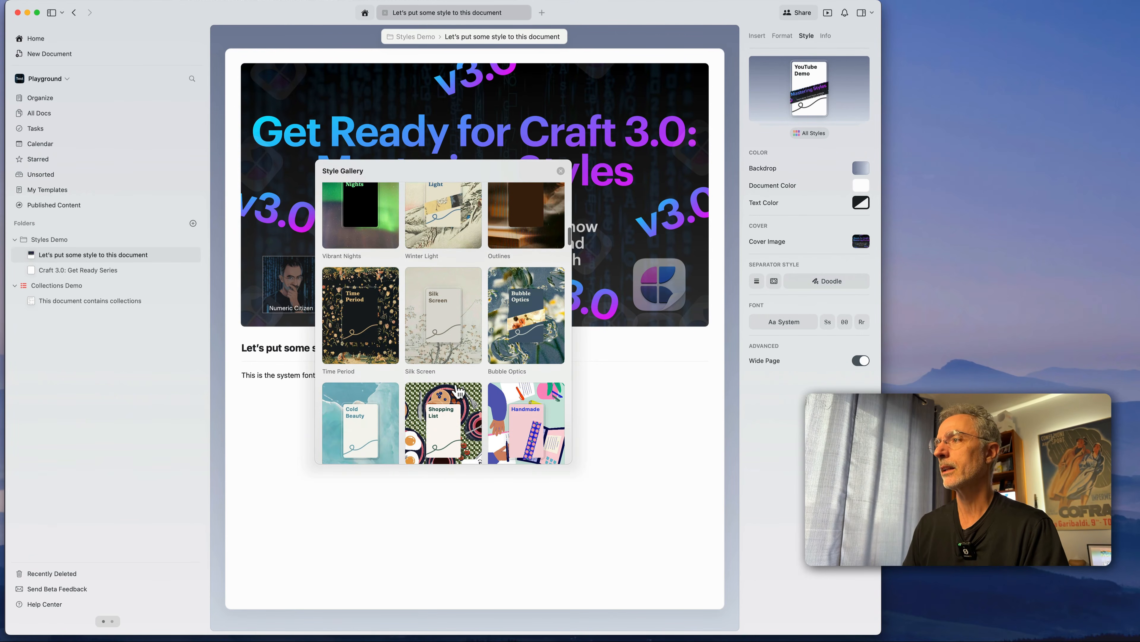
scroll(458, 391, down, 5)
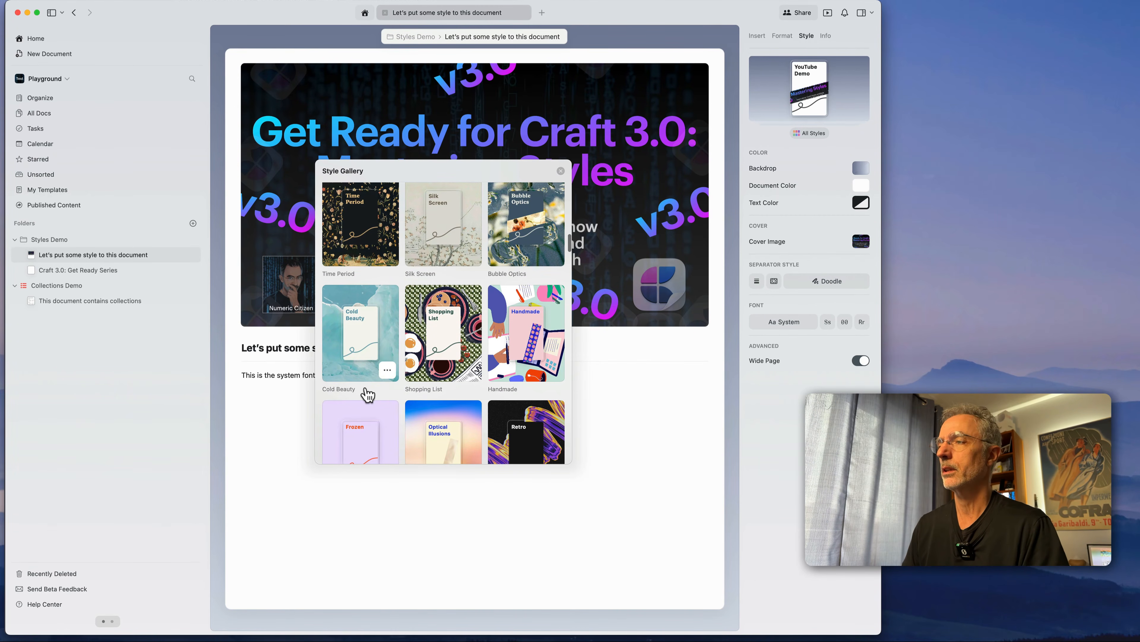
scroll(465, 393, down, 5)
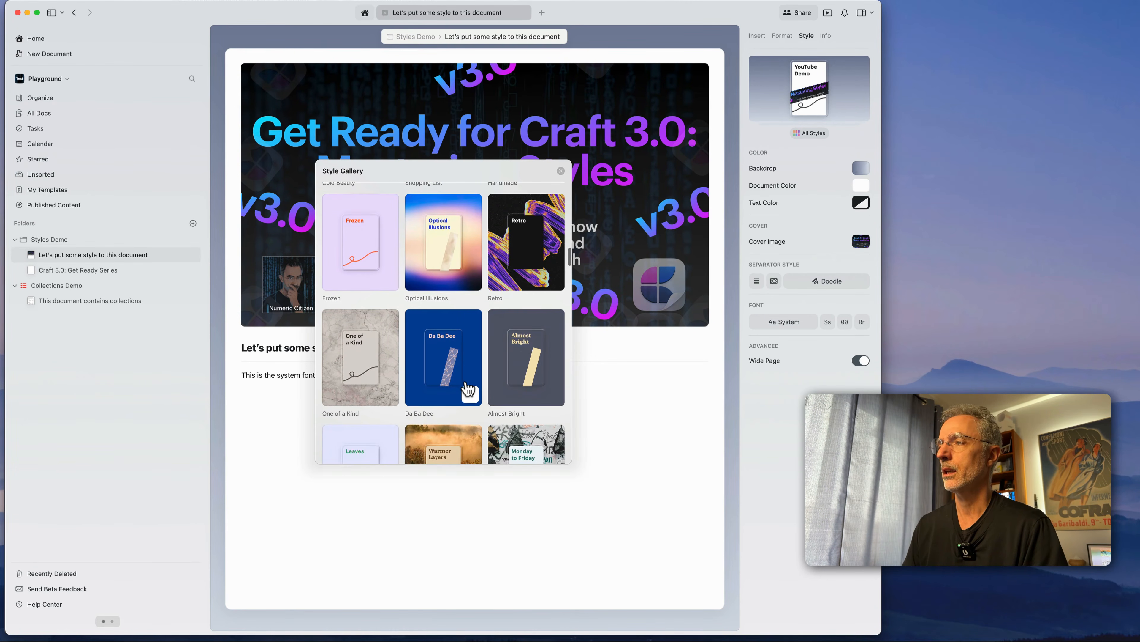
scroll(466, 387, down, 1)
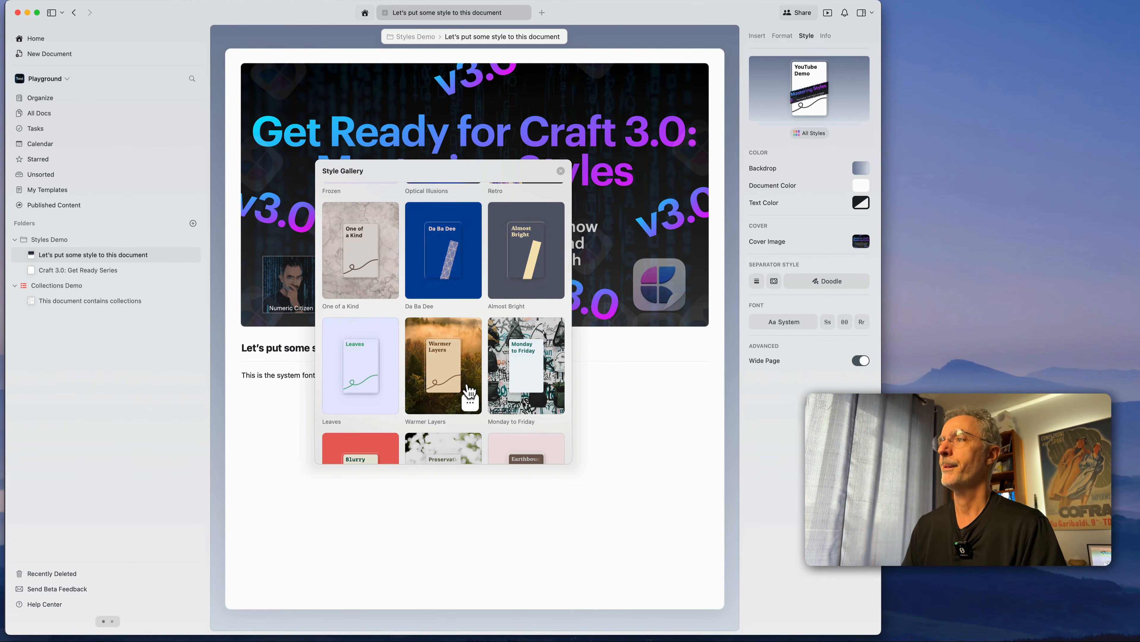
scroll(467, 387, up, 4)
click(467, 388)
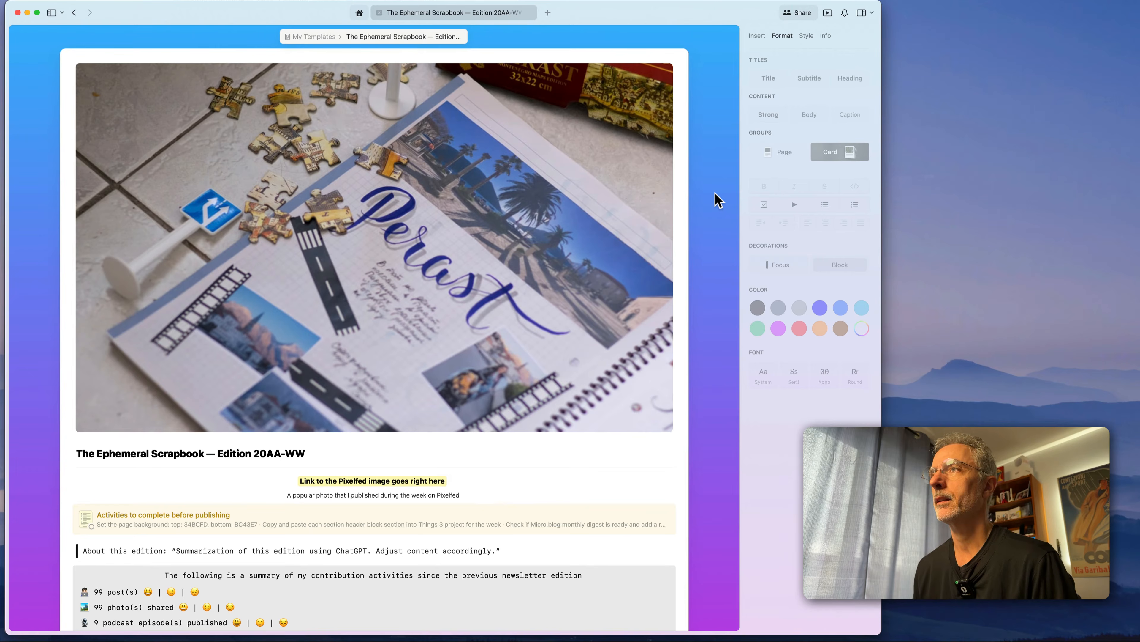
Step: Show the sidebar beside the Ephemeral Scrapbook template and collapse the Ongoing and Online folders
click(51, 13)
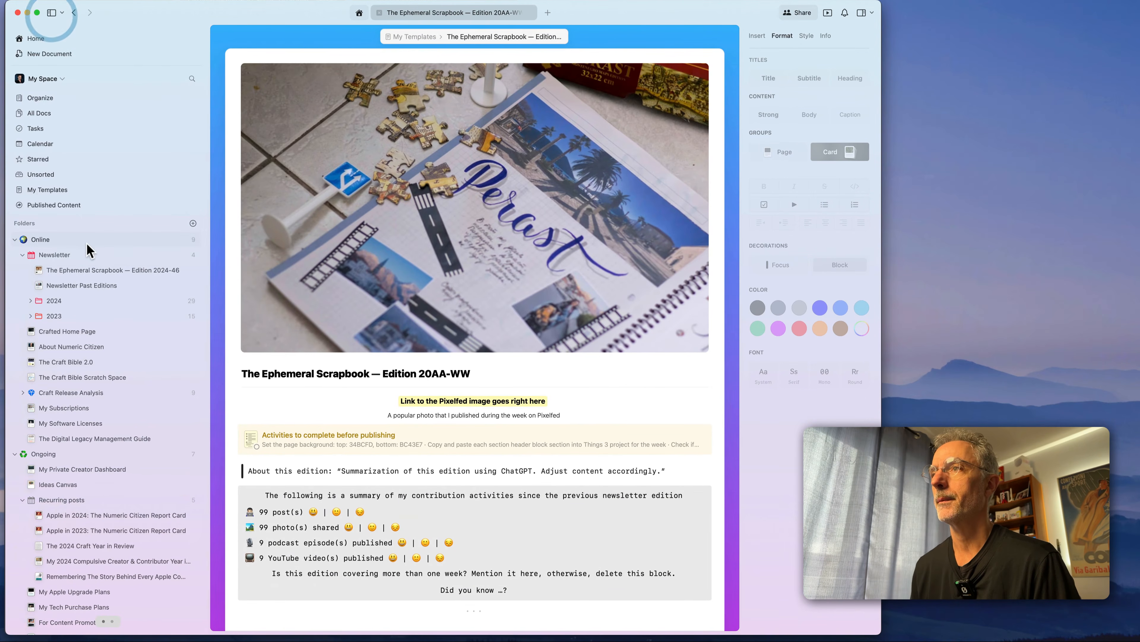
click(15, 454)
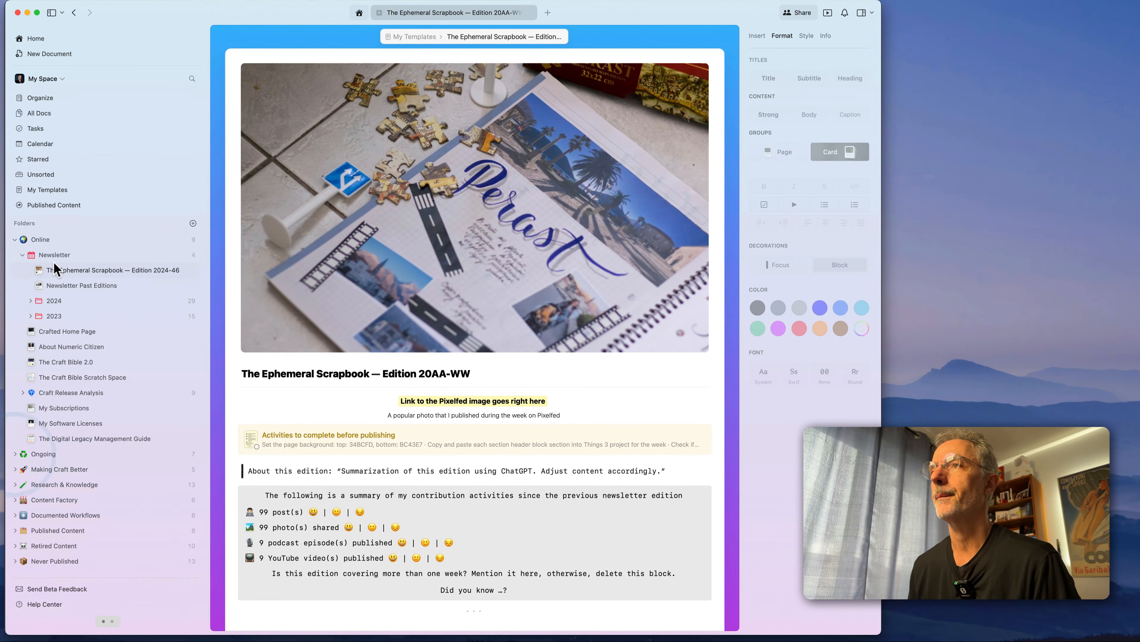
click(15, 239)
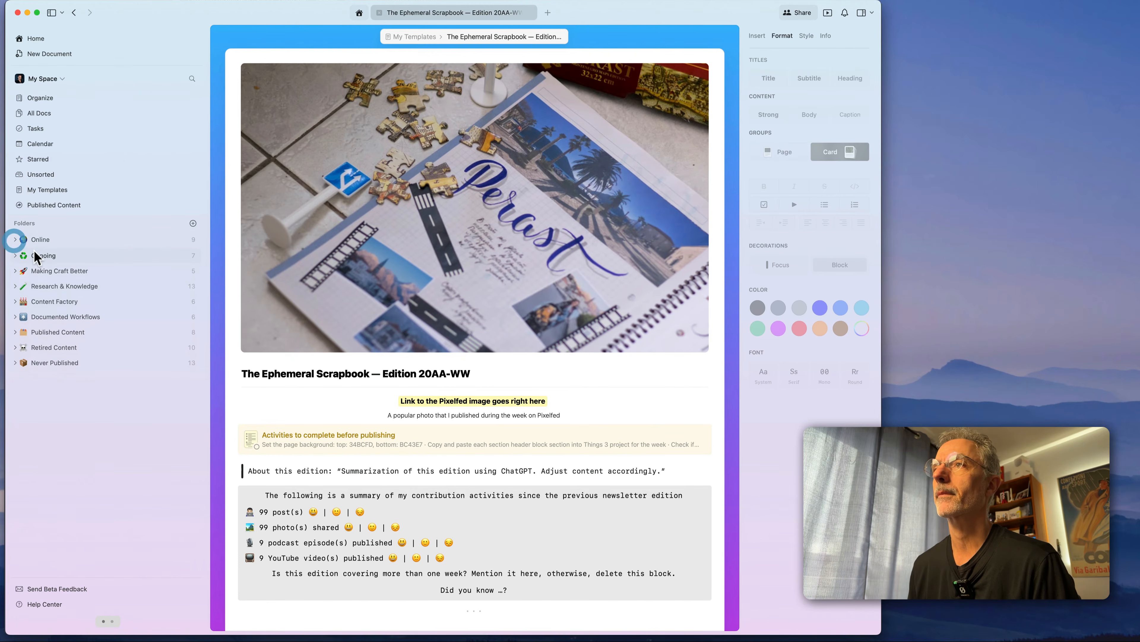
Step: Open the template "The Ephemeral Scrapbook — Edition 20AA-WW" from My Templates for editing and look over its content
click(47, 191)
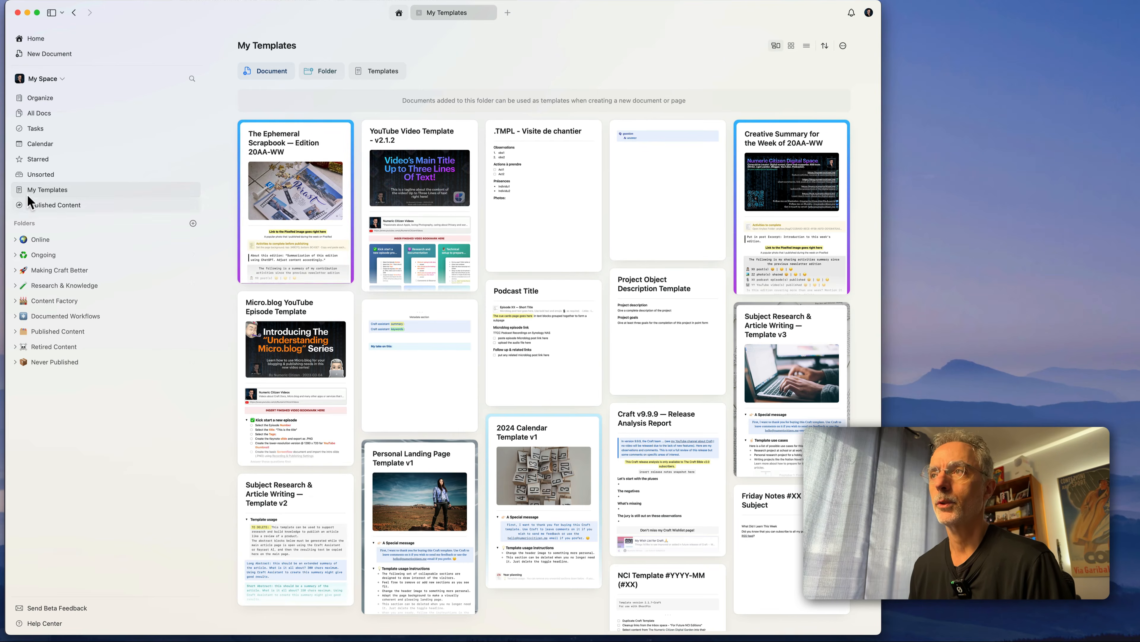
click(295, 205)
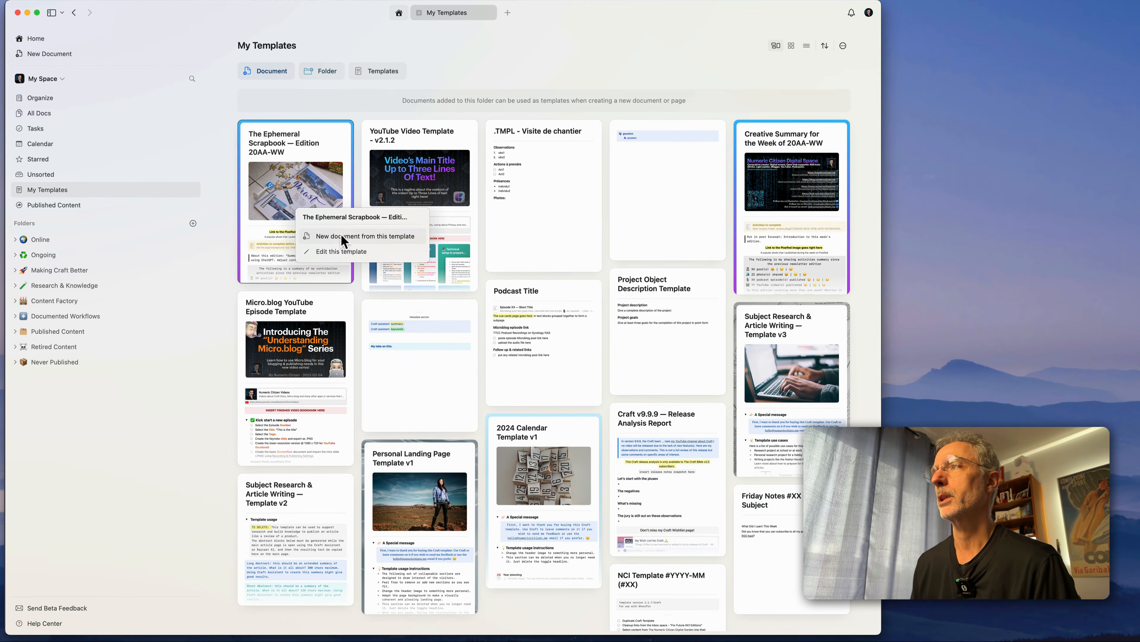
click(347, 253)
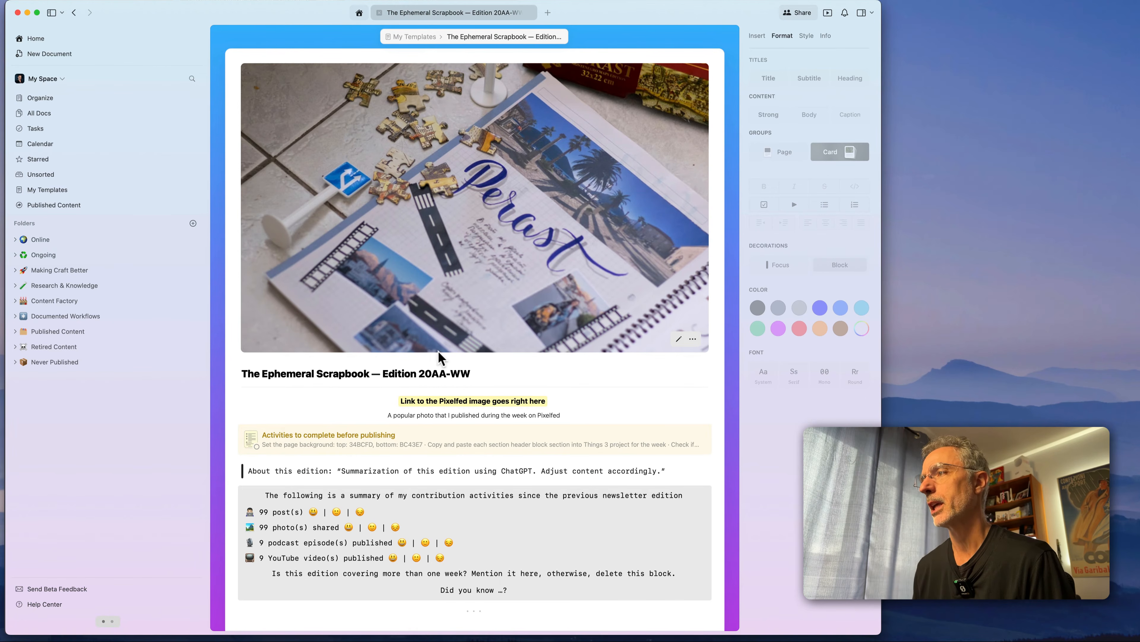
scroll(533, 400, down, 3)
scroll(535, 409, up, 3)
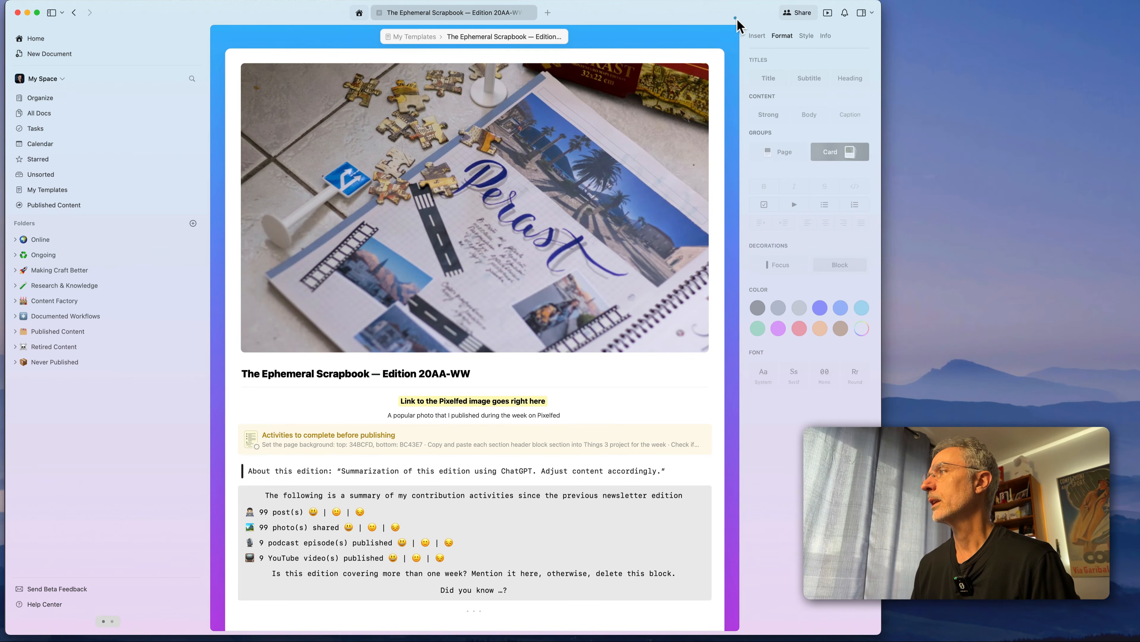
Step: Show the template's style settings, examine the personal styles in the Style Gallery and close the gallery
click(806, 35)
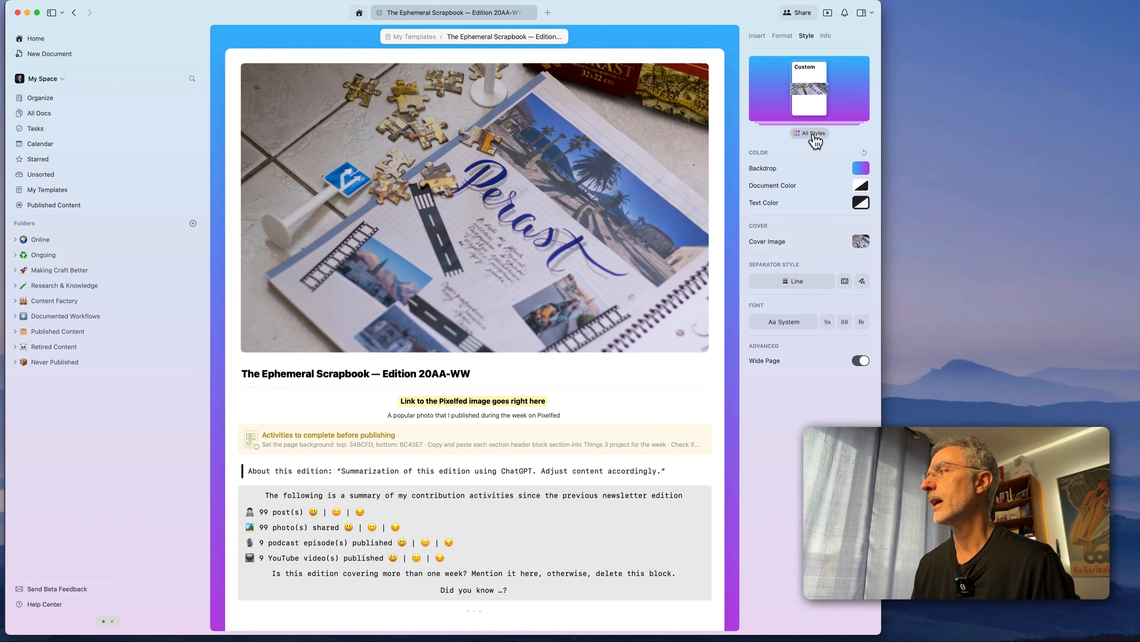
click(812, 134)
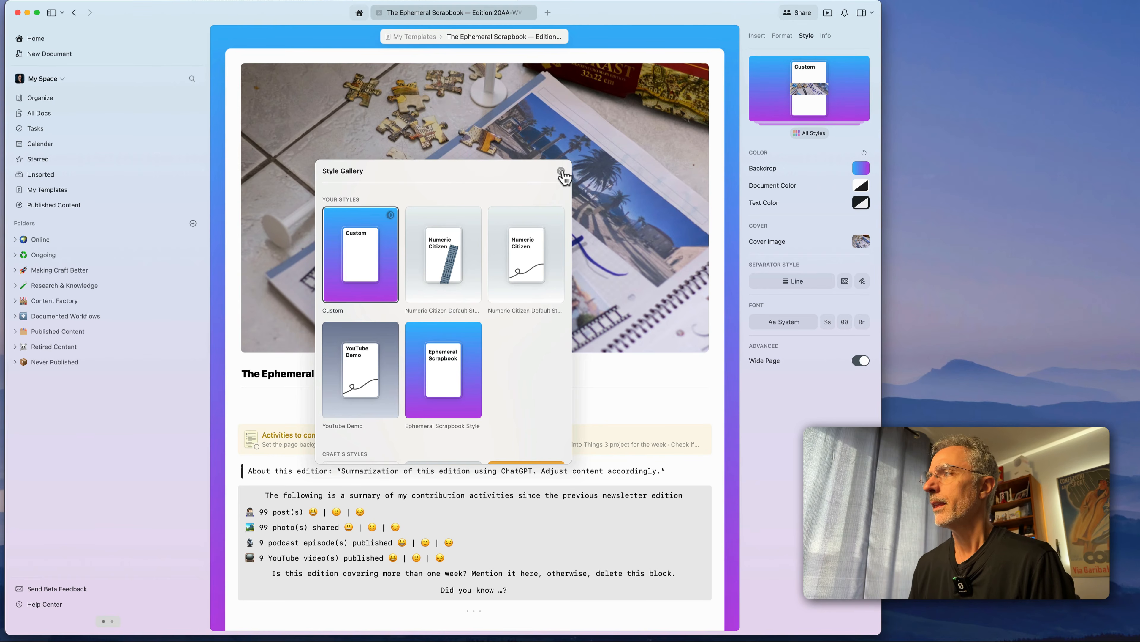
click(561, 172)
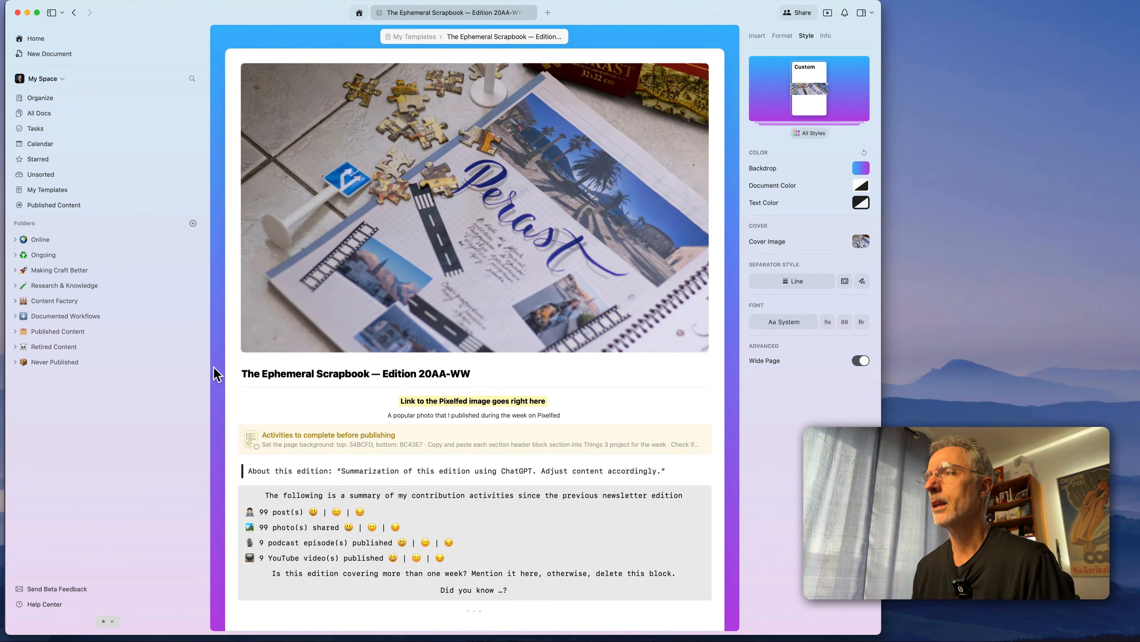
Step: Narrow the folder sidebar slightly and display the formatting options for the template
drag(207, 369, 181, 370)
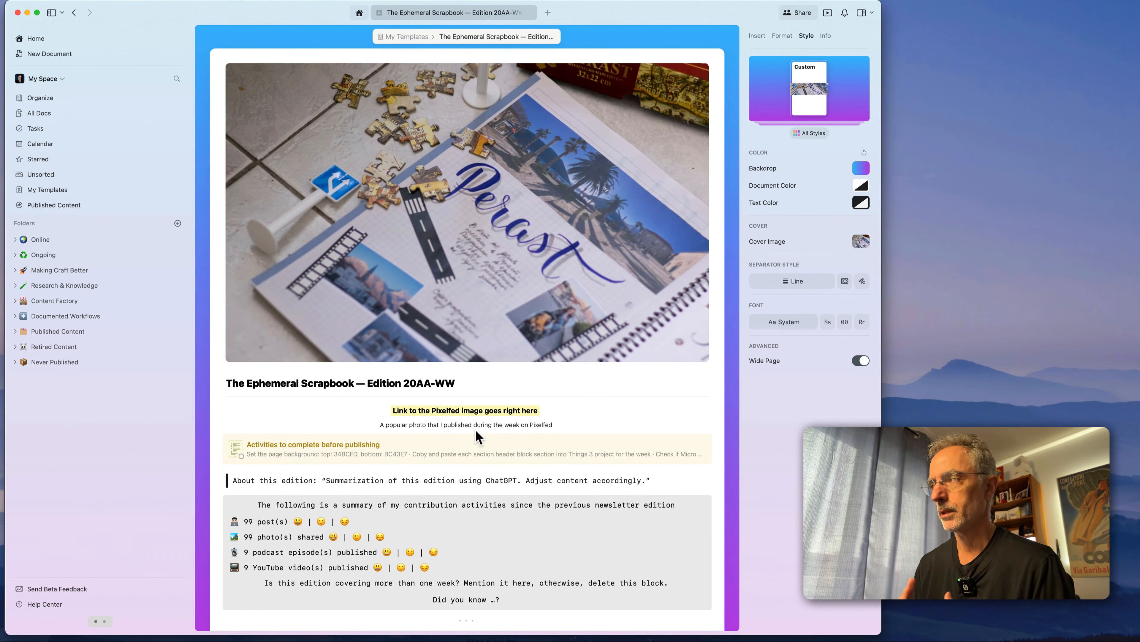
click(782, 37)
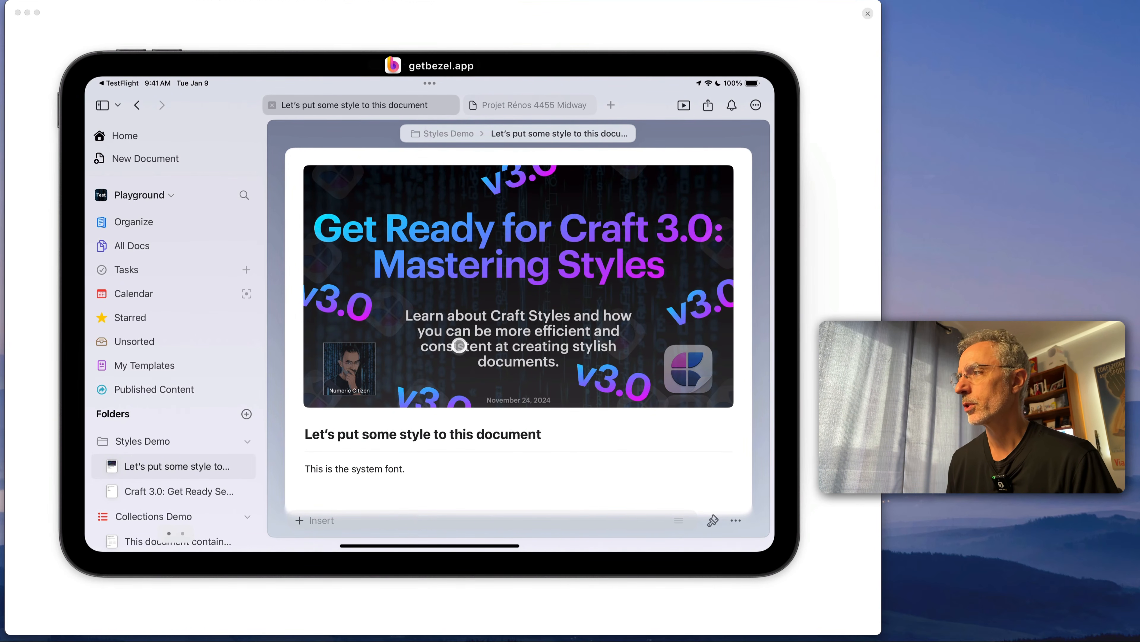
Step: Switch to Craft on the iPad, view the style options of the open document and dismiss them
scroll(495, 344, down, 1)
scroll(496, 345, up, 1)
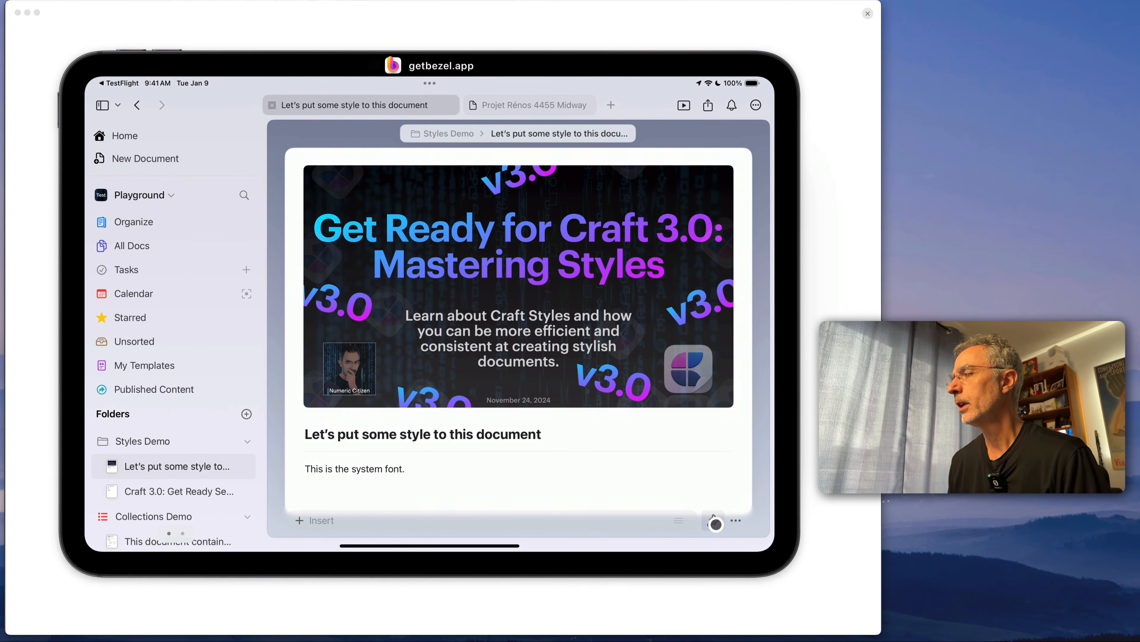
click(716, 524)
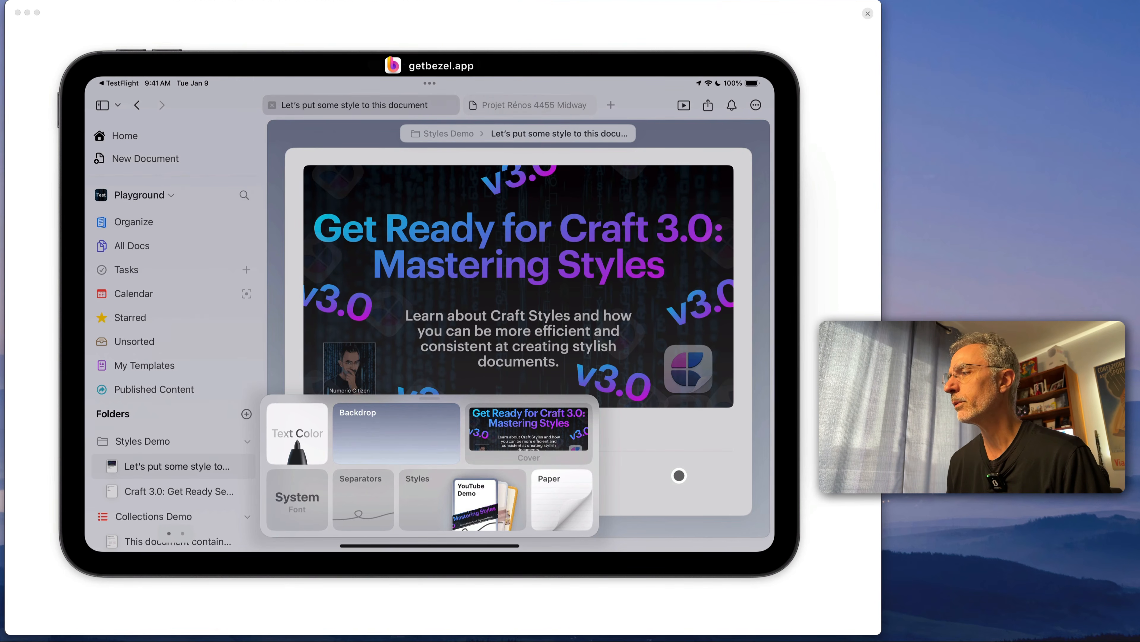
click(689, 466)
Step: Select the whole line "This is the system font." and turn the text selection into a block selection
click(404, 469)
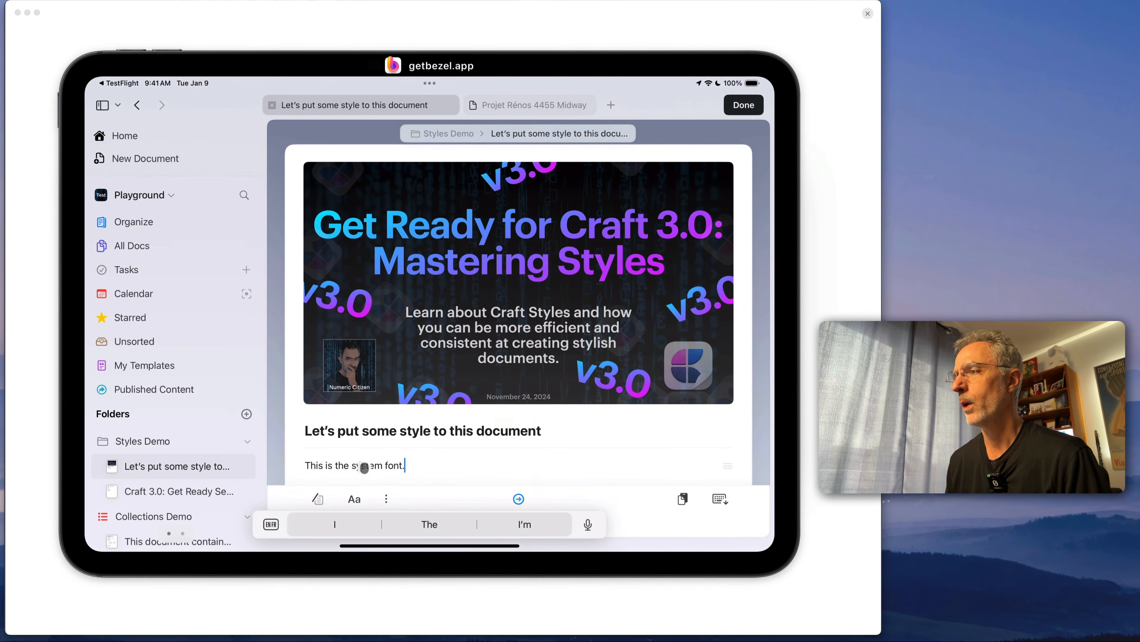
click(306, 465)
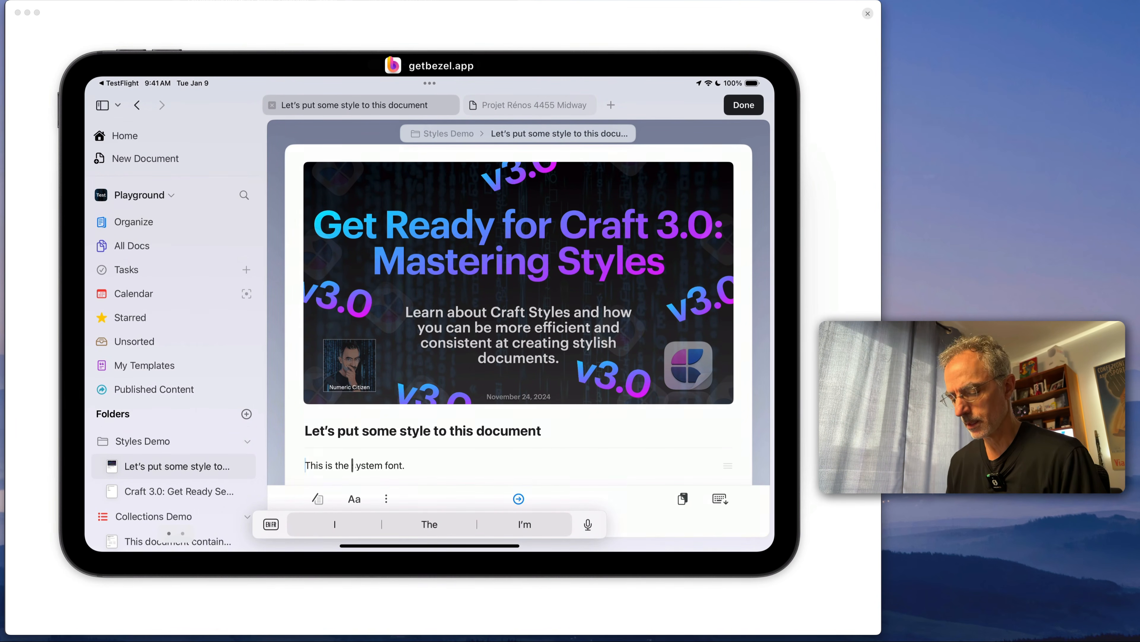
drag(353, 465, 406, 466)
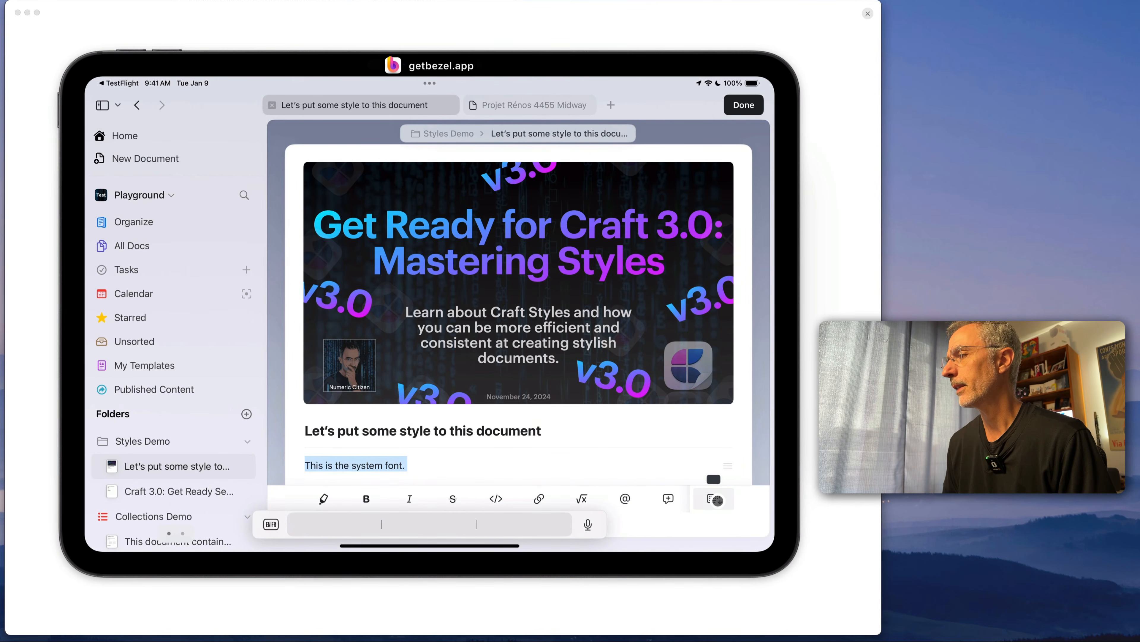
click(714, 497)
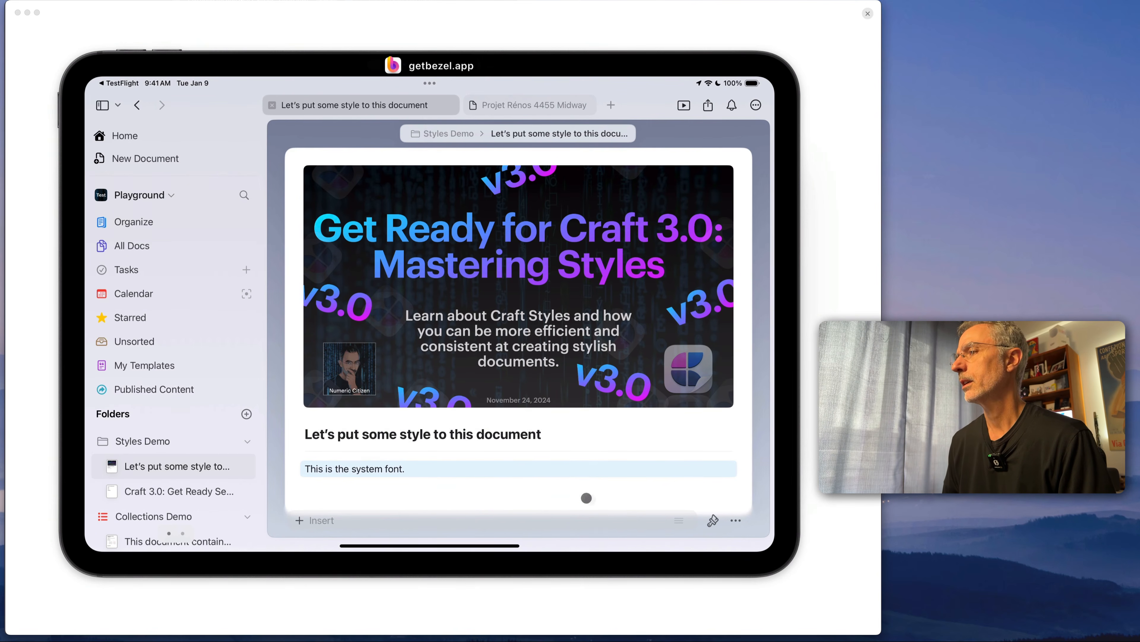
Step: Reopen the iPad style options and examine the Style Gallery and the backdrop settings, closing each after viewing
click(713, 520)
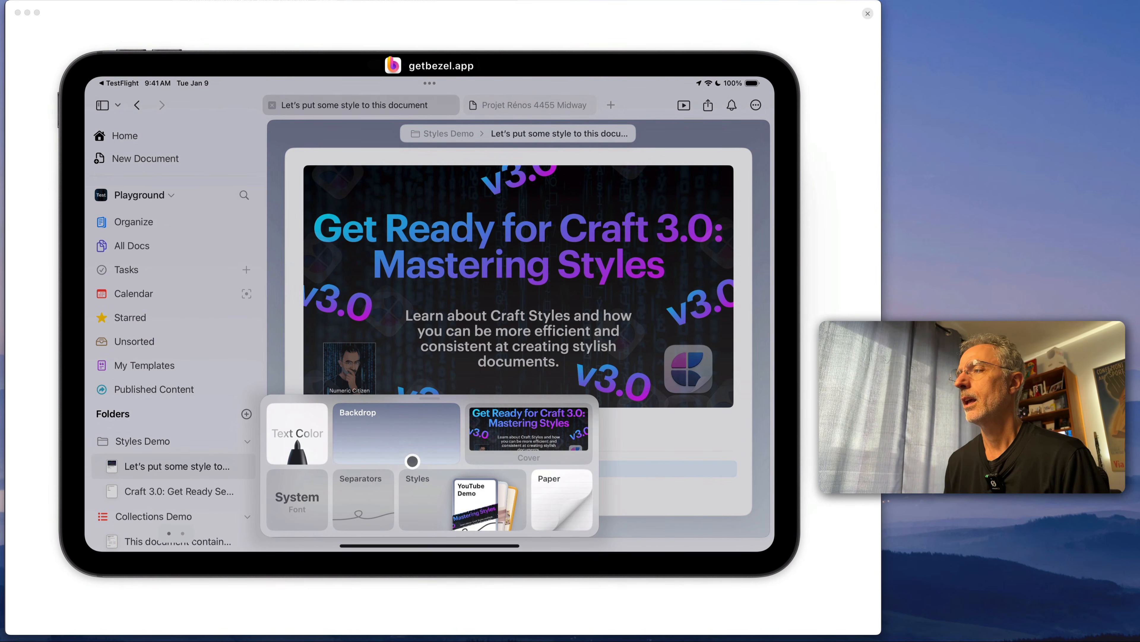
click(436, 504)
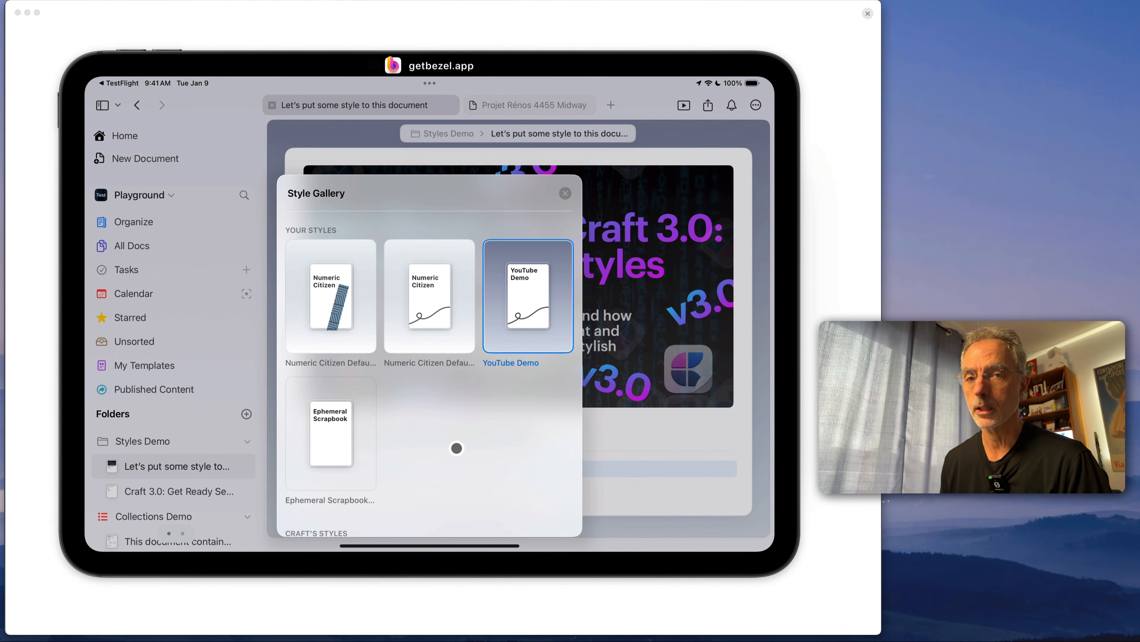
scroll(498, 410, down, 5)
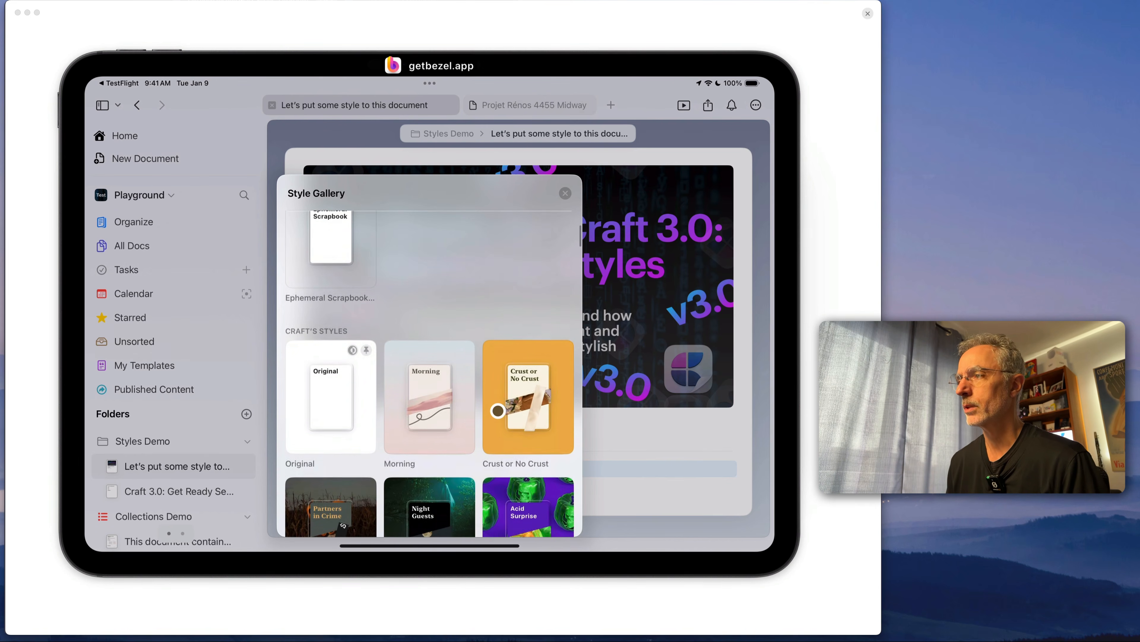
scroll(499, 410, up, 5)
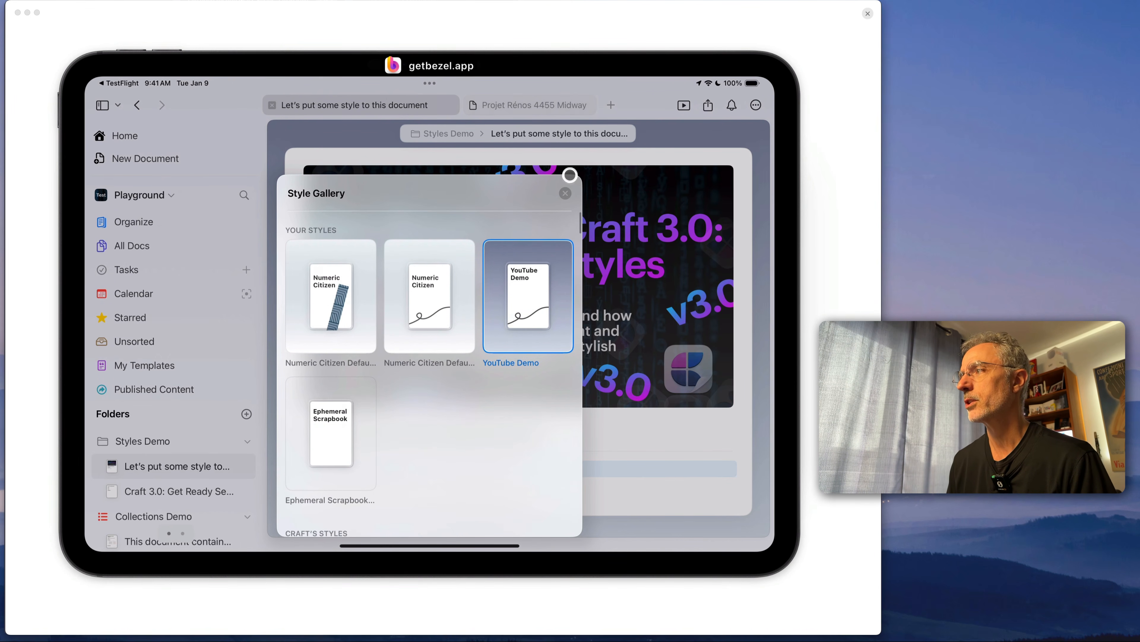
click(564, 196)
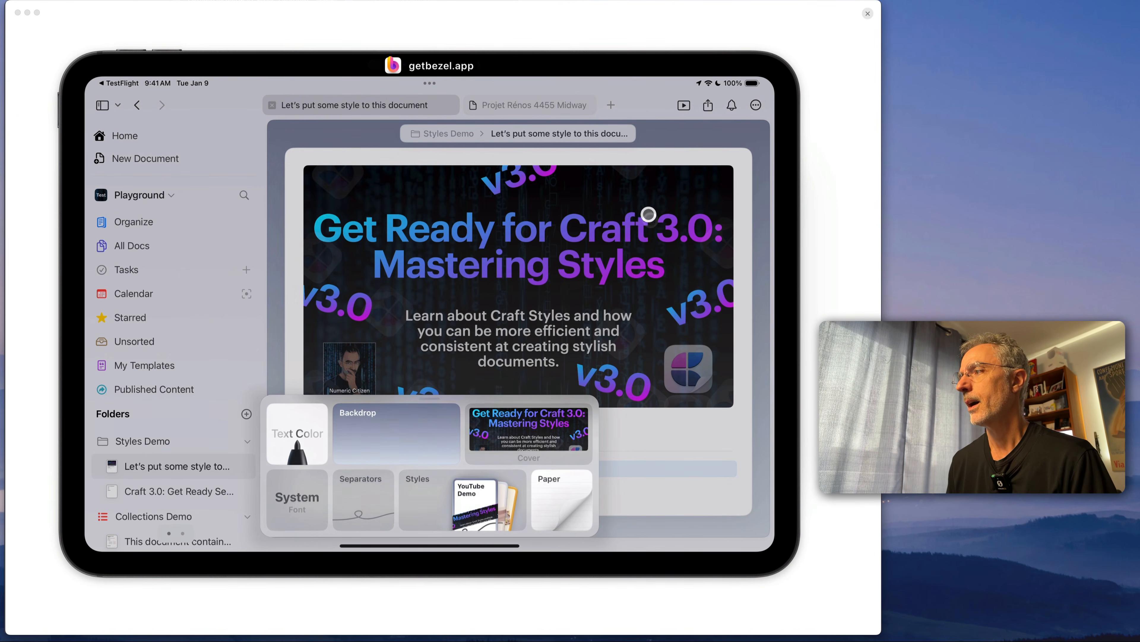
click(435, 438)
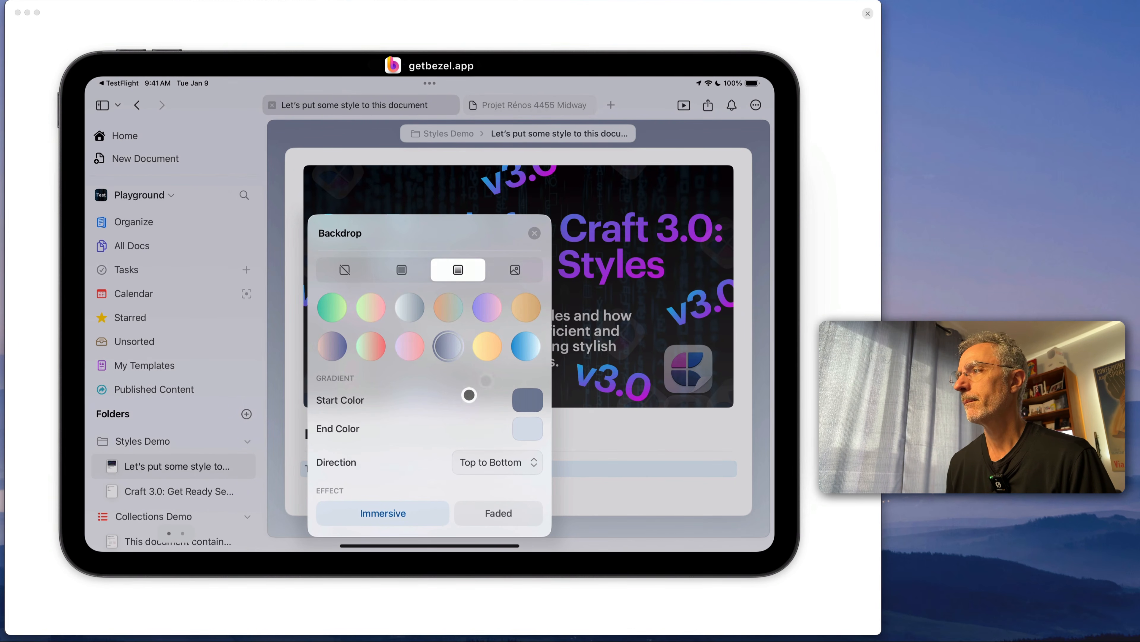
click(538, 236)
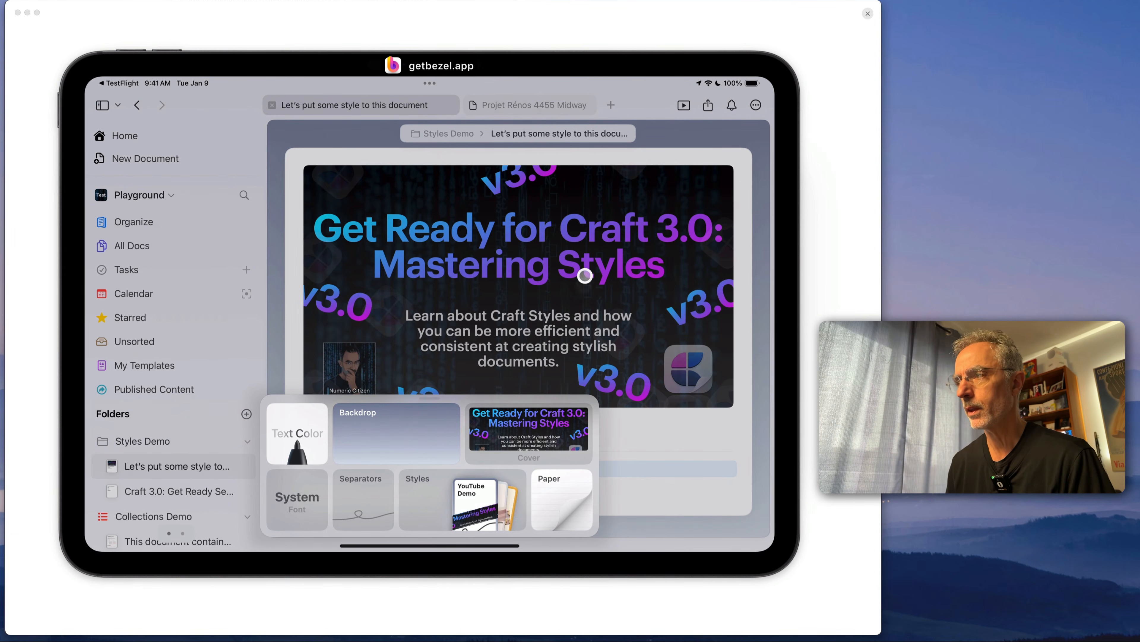
Step: View the document color choices for the paper and dismiss the style options
click(561, 510)
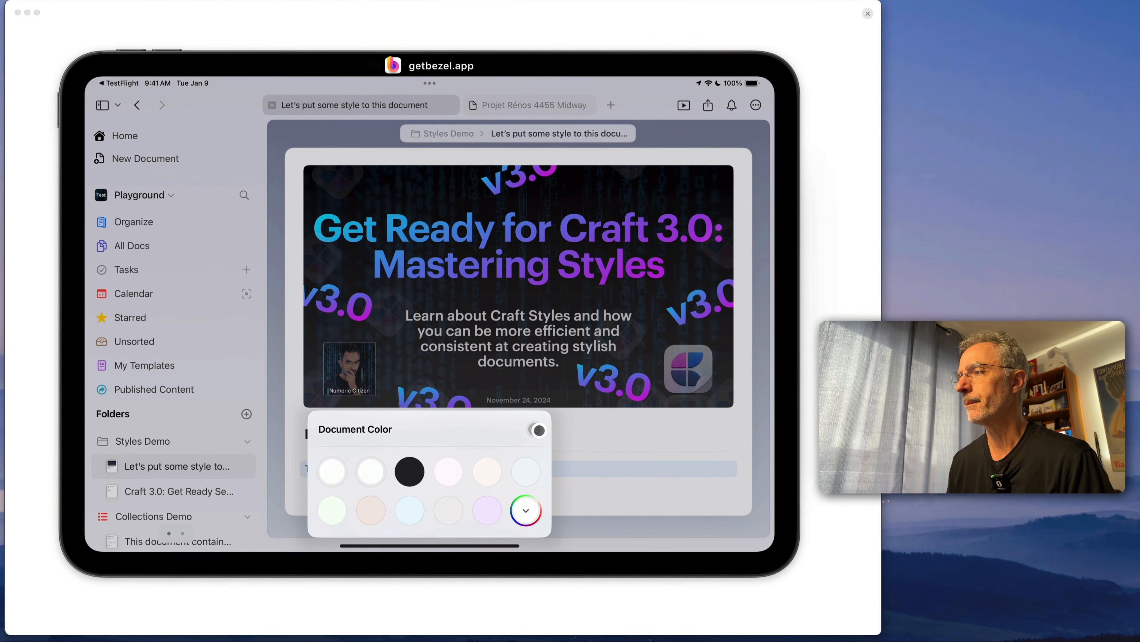
click(539, 431)
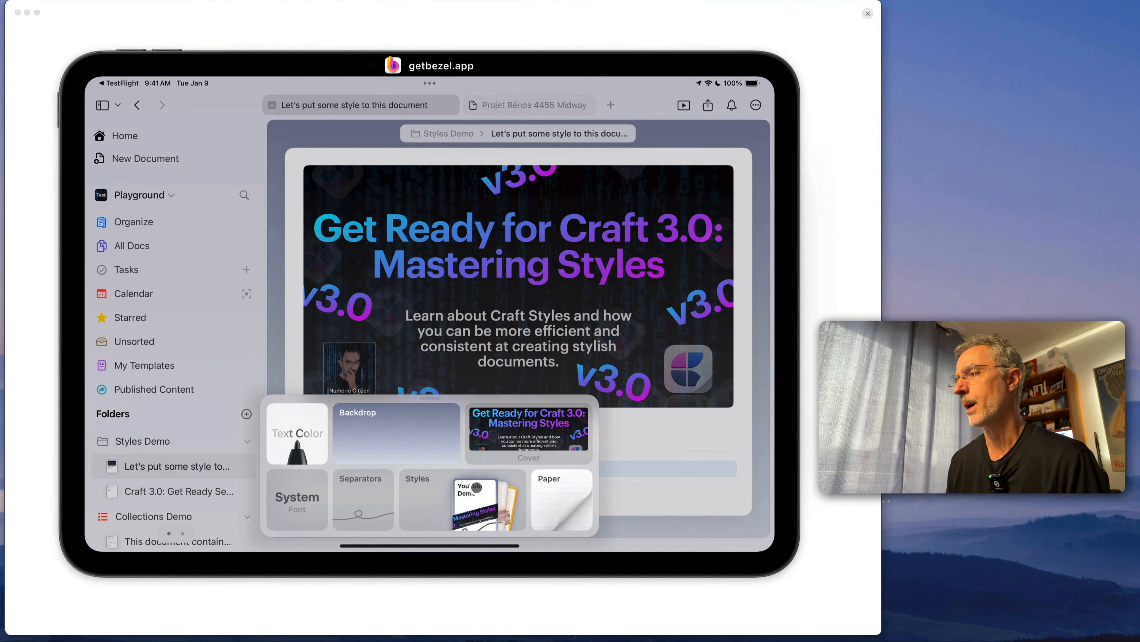
click(659, 427)
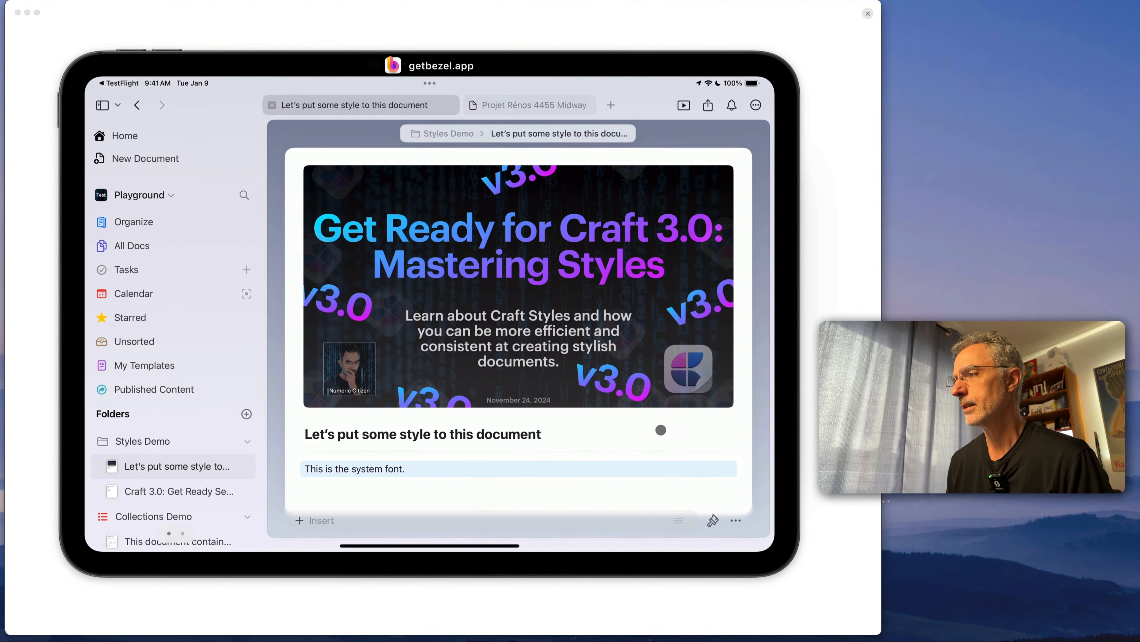
Step: View the text formatting options for the line "This is the system font." and leave text editing with the block selected
click(392, 470)
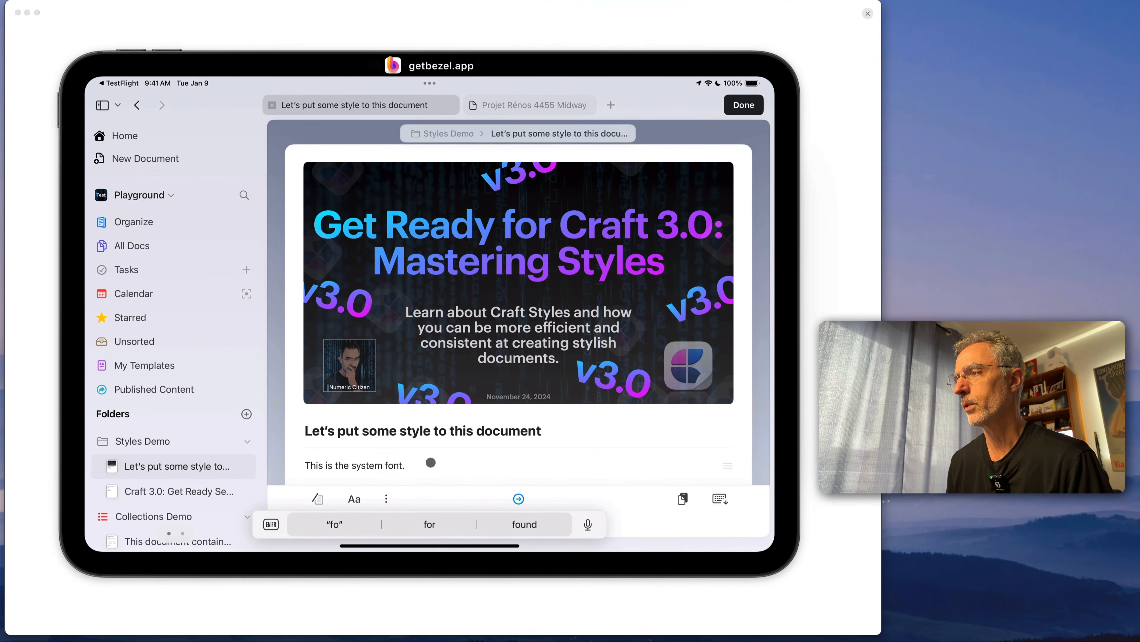
triple_click(315, 465)
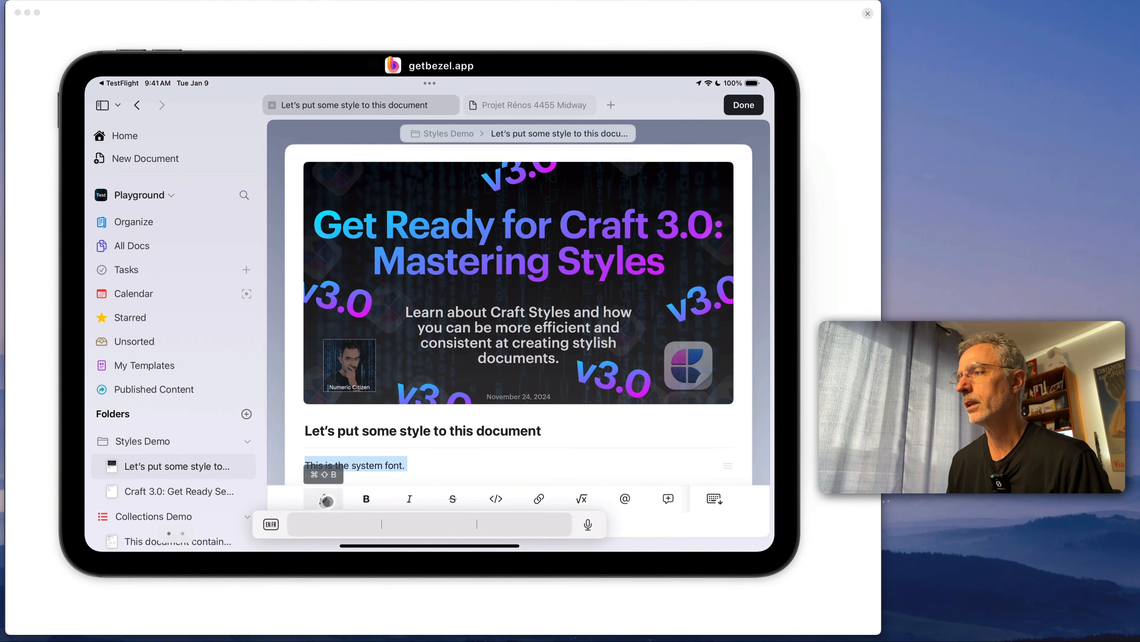
click(427, 464)
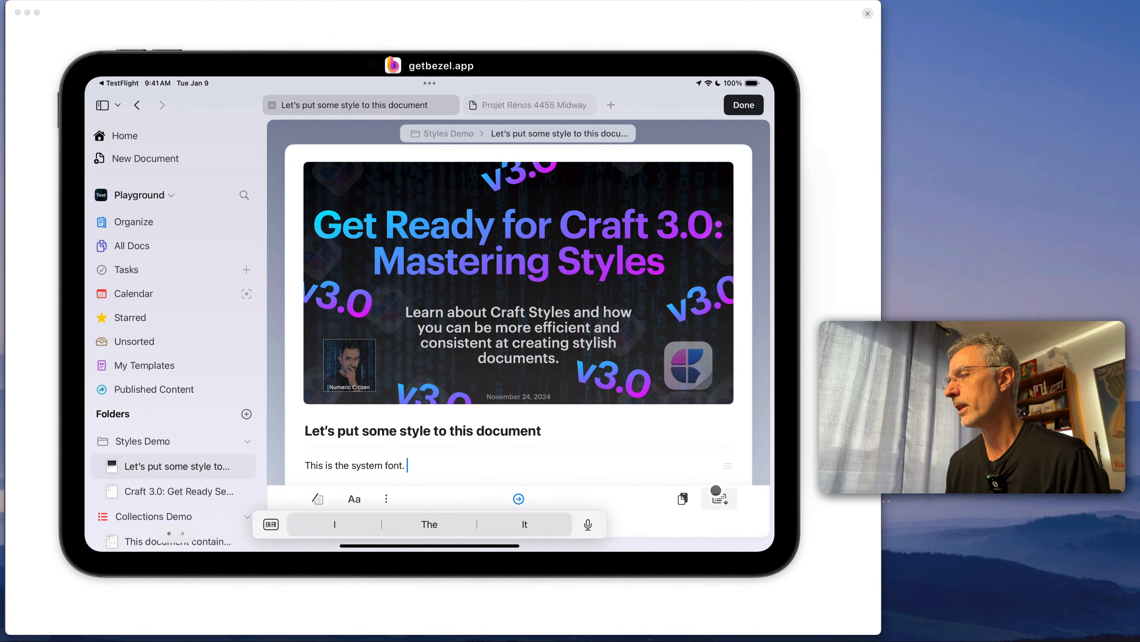
click(717, 495)
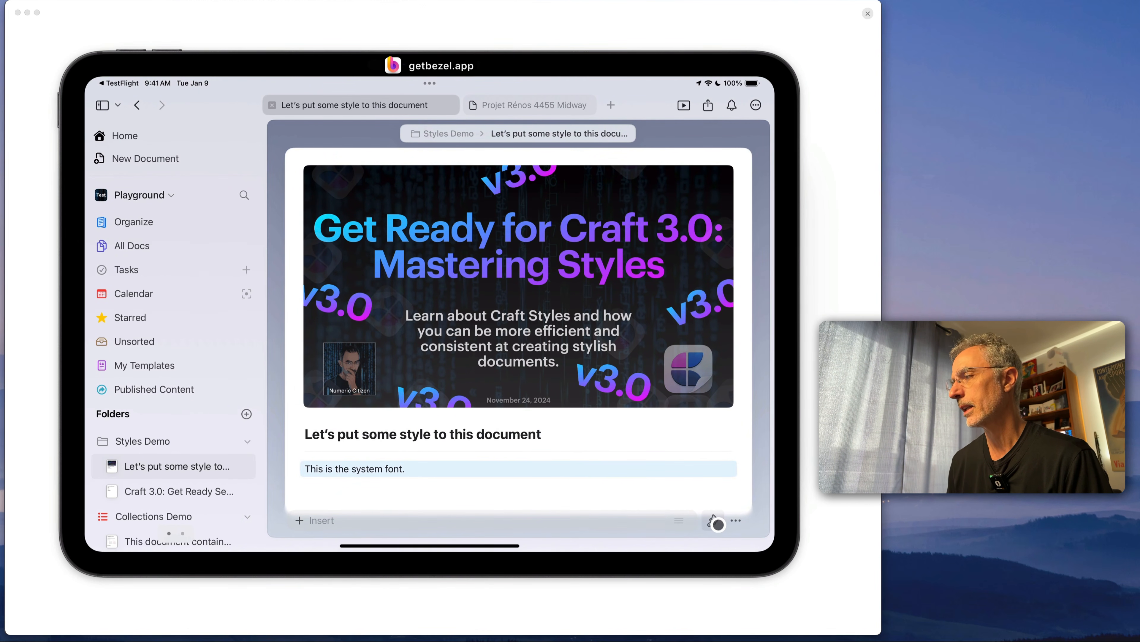
Step: Reopen the document's style options, examine the paper's Document Color palette again and return to the document
click(714, 521)
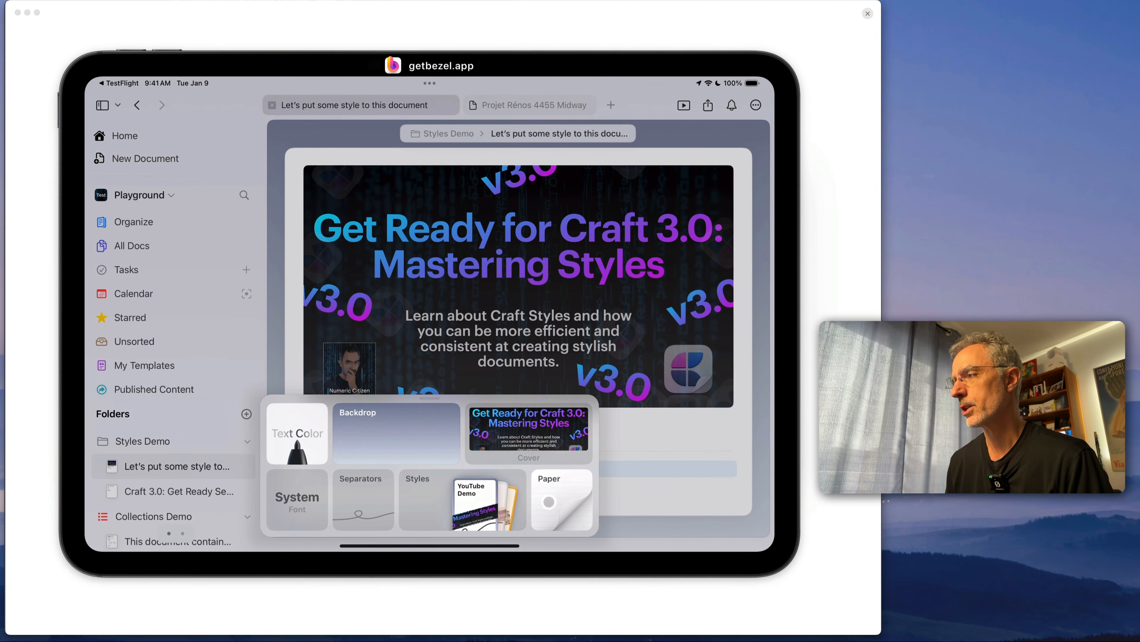
click(570, 508)
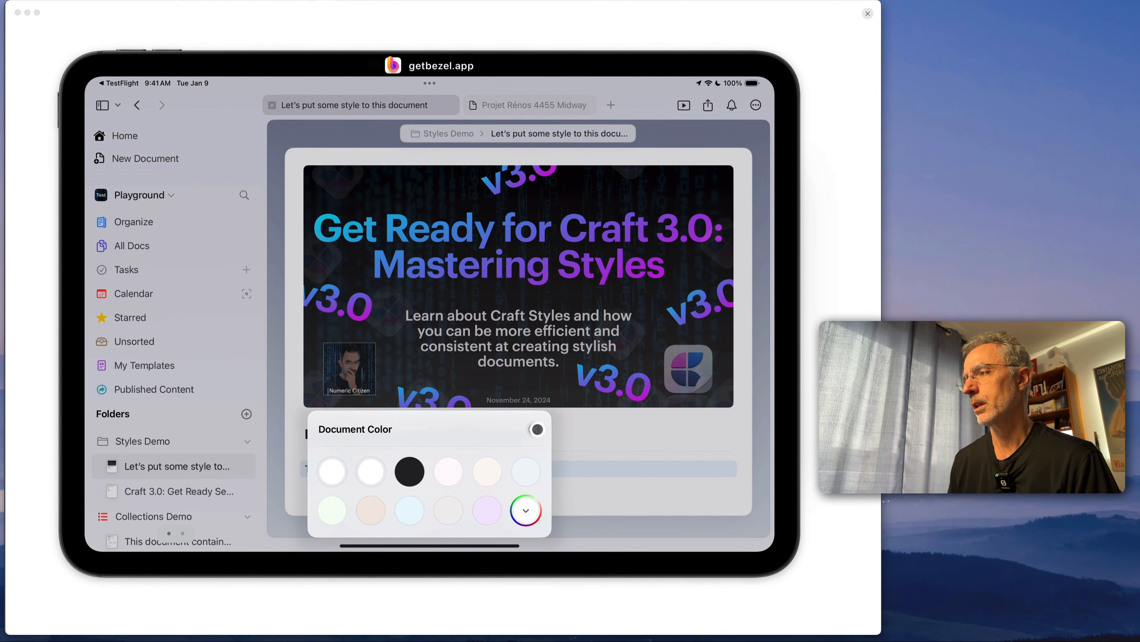
click(537, 428)
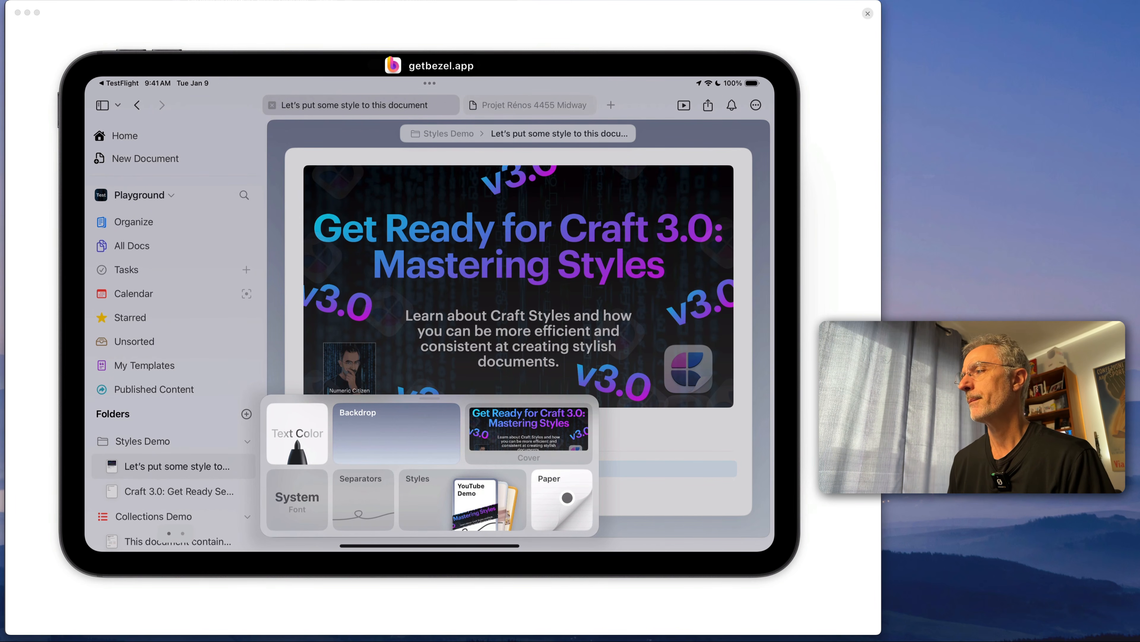
click(567, 497)
click(535, 429)
click(623, 428)
scroll(617, 446, down, 2)
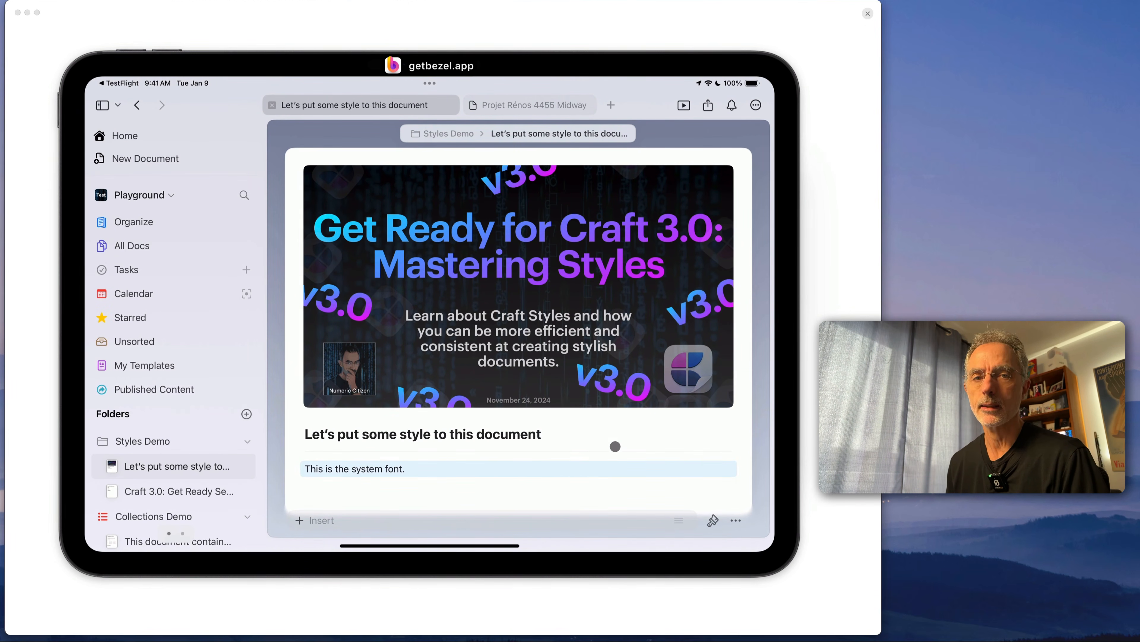